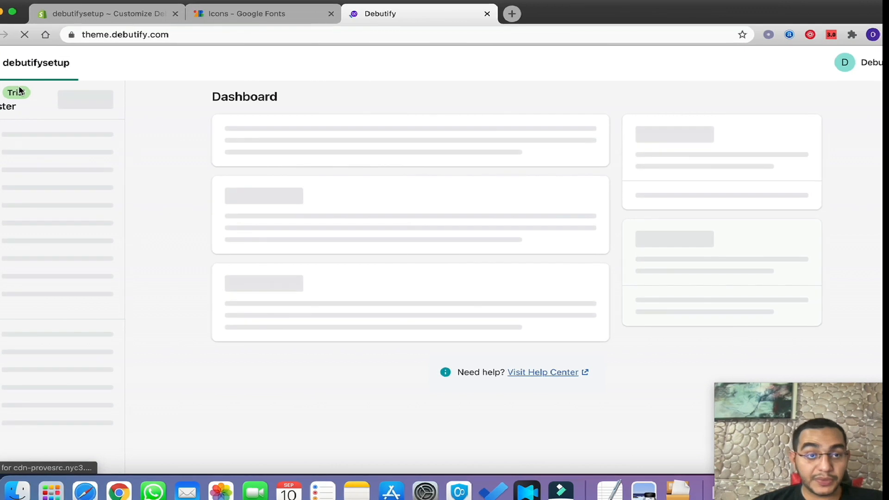
# Leave the Debutify theme editor for the store's Themes page and select the store's base URL in the address
pyautogui.click(104, 13)
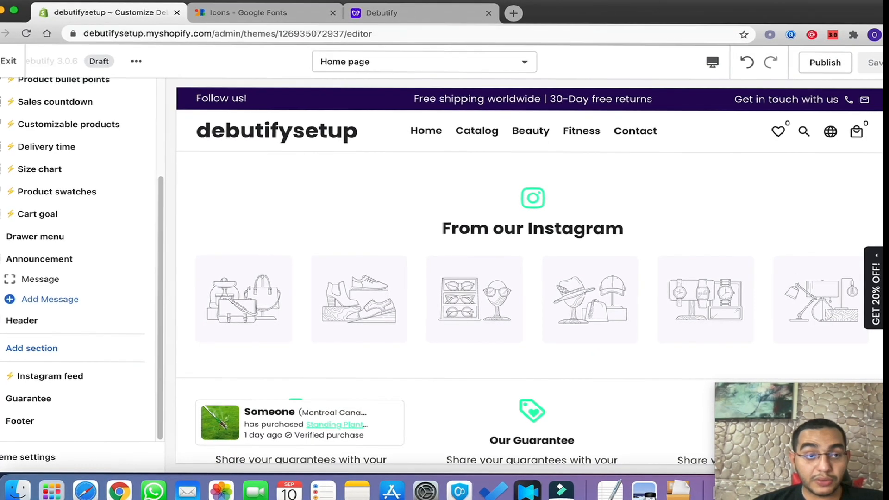
pyautogui.click(2, 62)
pyautogui.moveTo(210, 36); pyautogui.dragTo(77, 34)
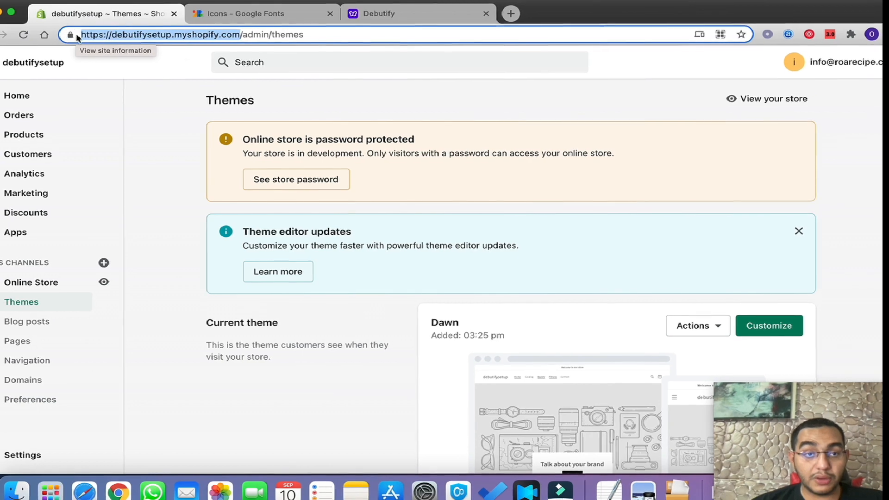
# Review the setup progress on the Debutify dashboard and the themes in its Theme Library, and close Debutify
pyautogui.click(447, 14)
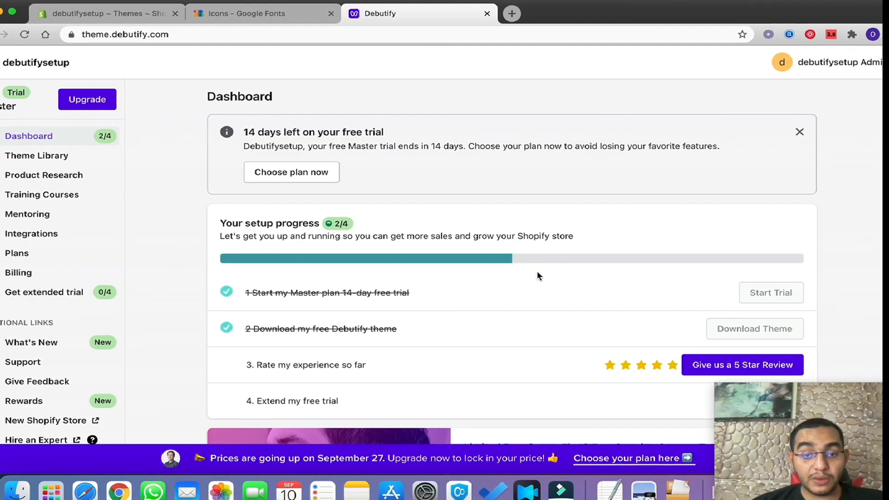
pyautogui.scroll(-1, 422, 218)
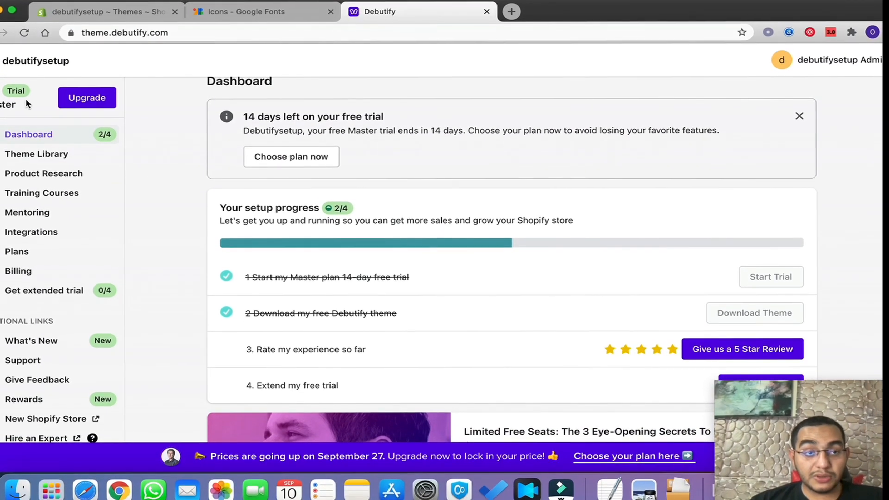
pyautogui.scroll(-3, 142, 201)
pyautogui.scroll(3, 156, 192)
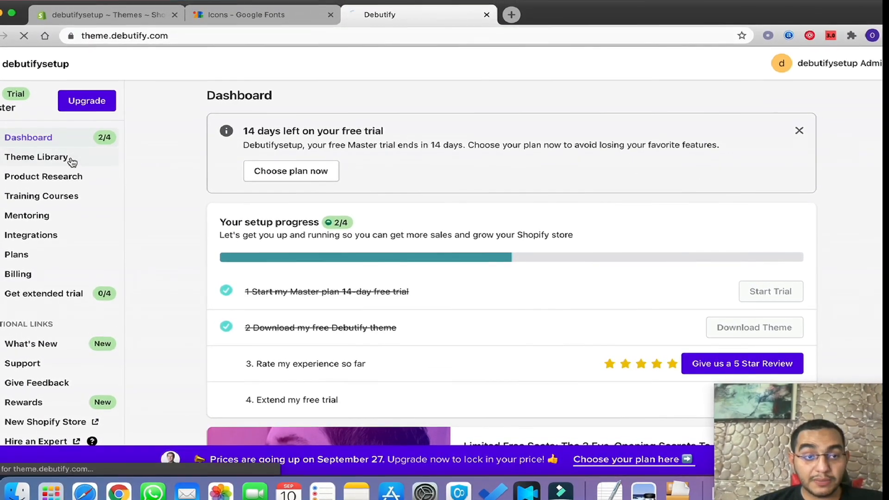
pyautogui.click(73, 157)
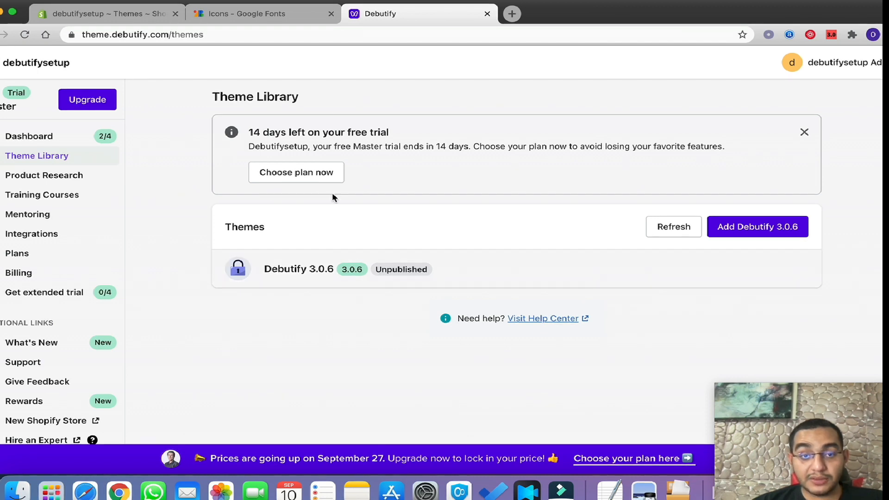
pyautogui.click(487, 14)
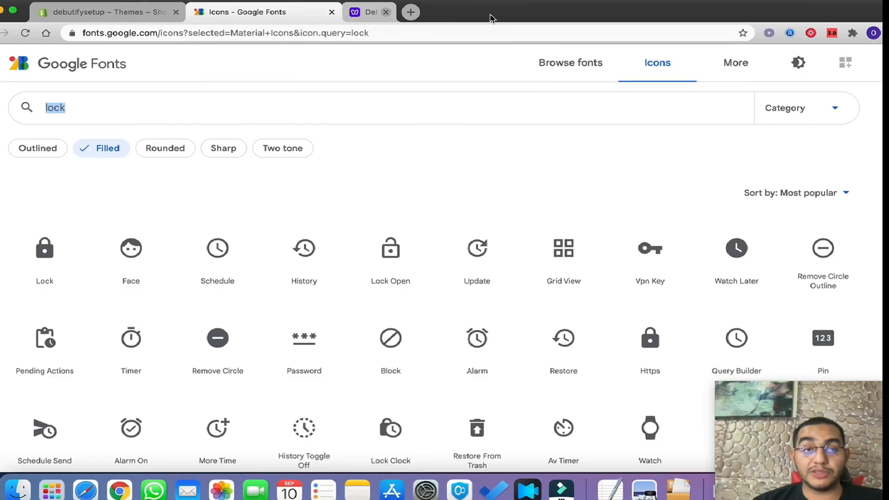
# Switch to the Shopify admin and look over the Themes page from the current theme down to the theme library
pyautogui.click(67, 13)
pyautogui.scroll(-5, 450, 268)
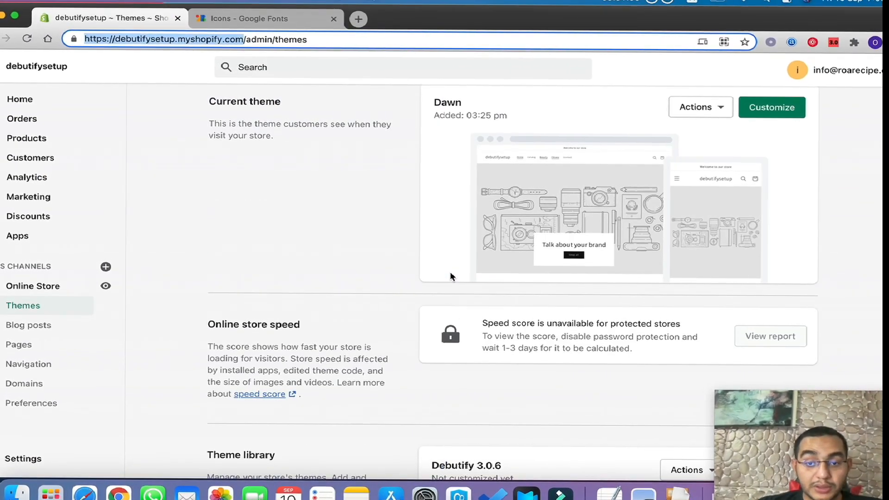
pyautogui.scroll(2, 447, 278)
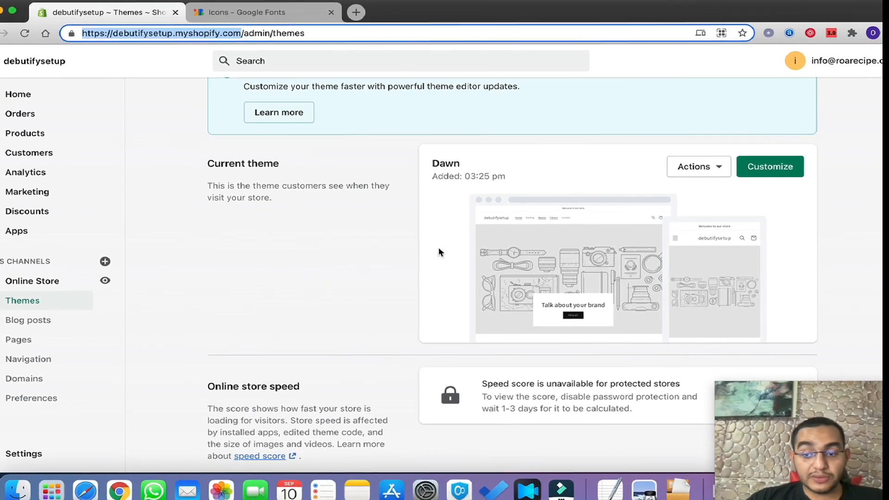
pyautogui.scroll(-2, 596, 233)
pyautogui.scroll(5, 551, 231)
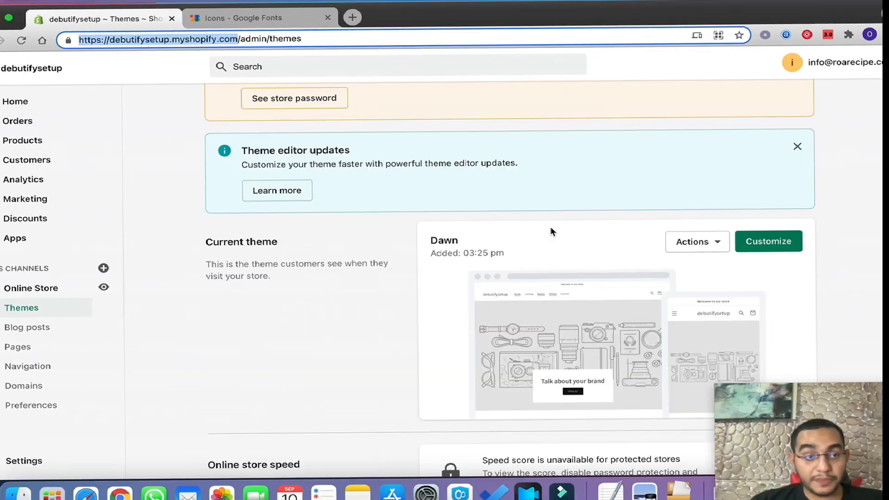
pyautogui.scroll(-8, 553, 215)
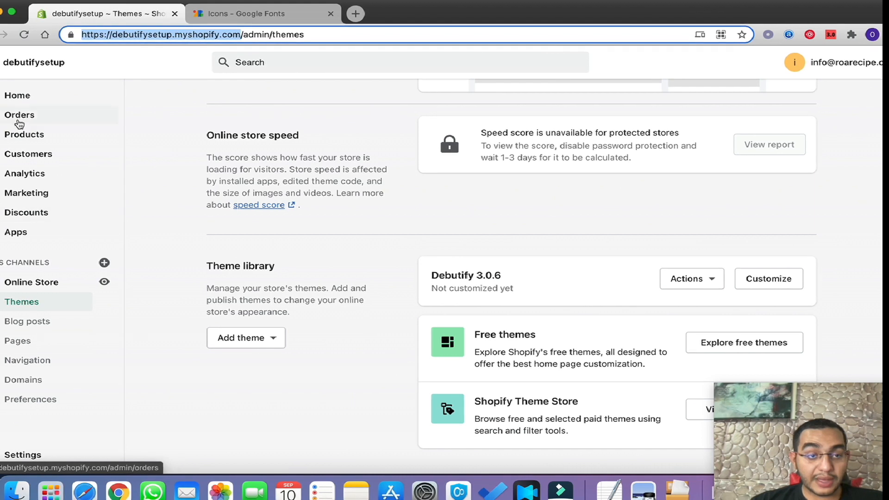
# View the store's product list and open the Main menu from the online store's navigation for editing
pyautogui.click(24, 134)
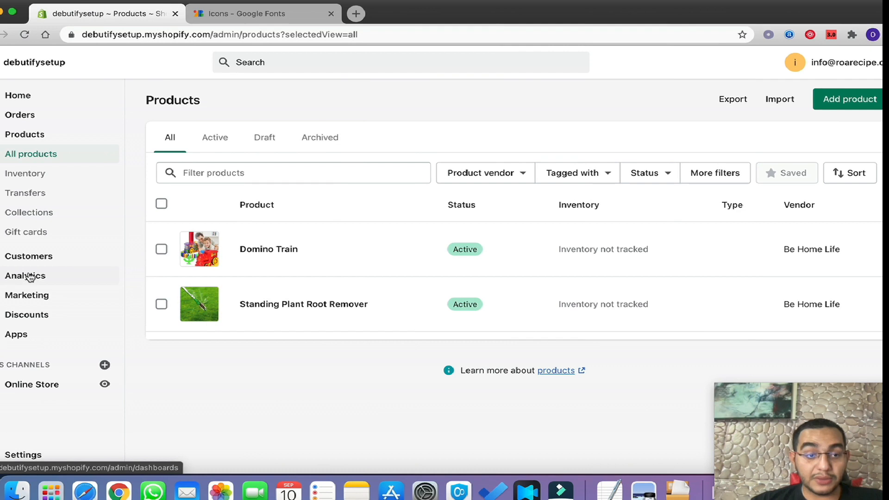
pyautogui.click(31, 390)
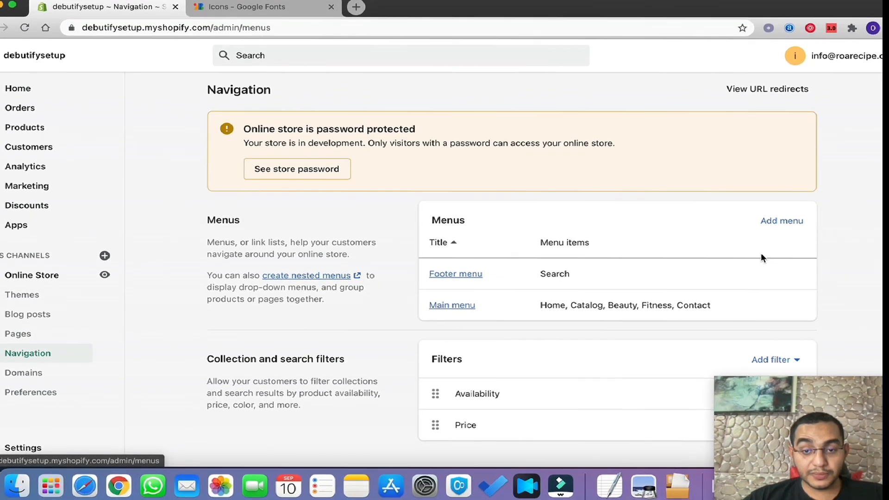
pyautogui.scroll(-3, 762, 257)
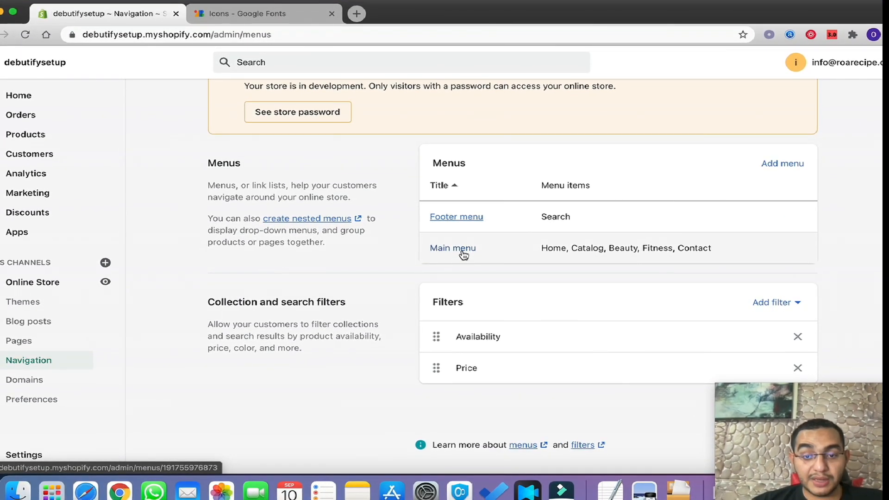
pyautogui.click(462, 251)
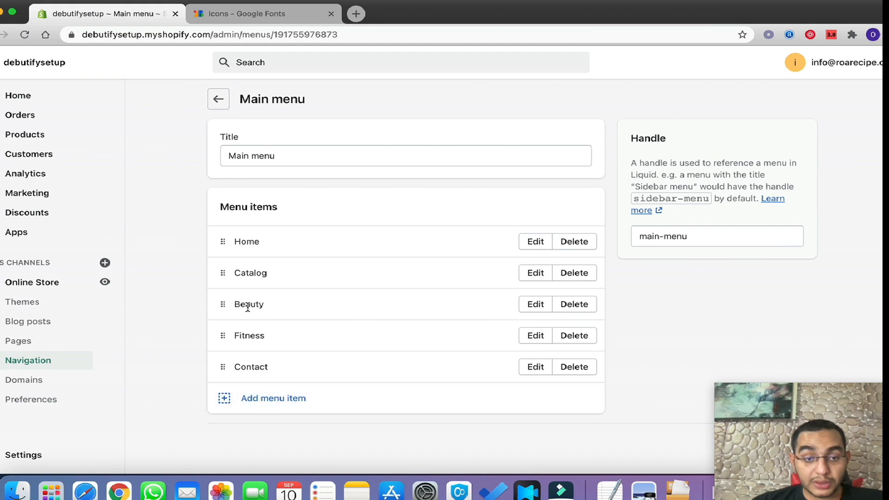
# Add a menu item named Pets to the main menu, linked to the Home page collection
pyautogui.click(225, 400)
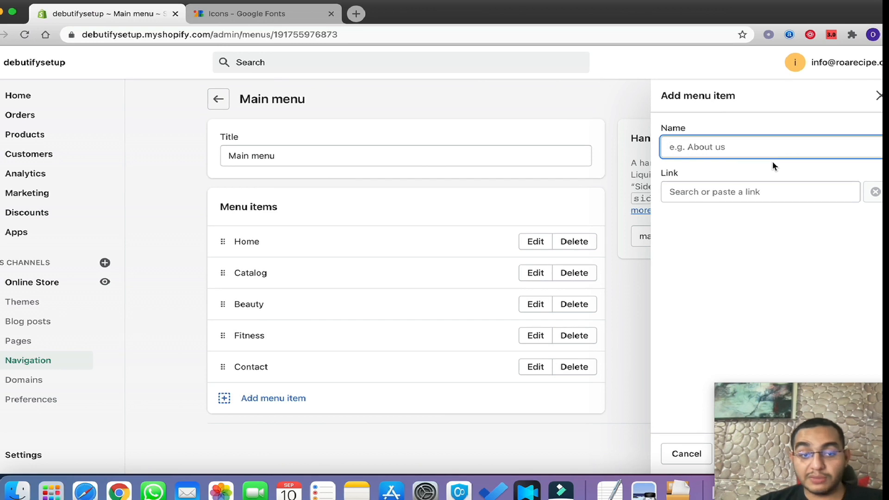
pyautogui.write('Pets')
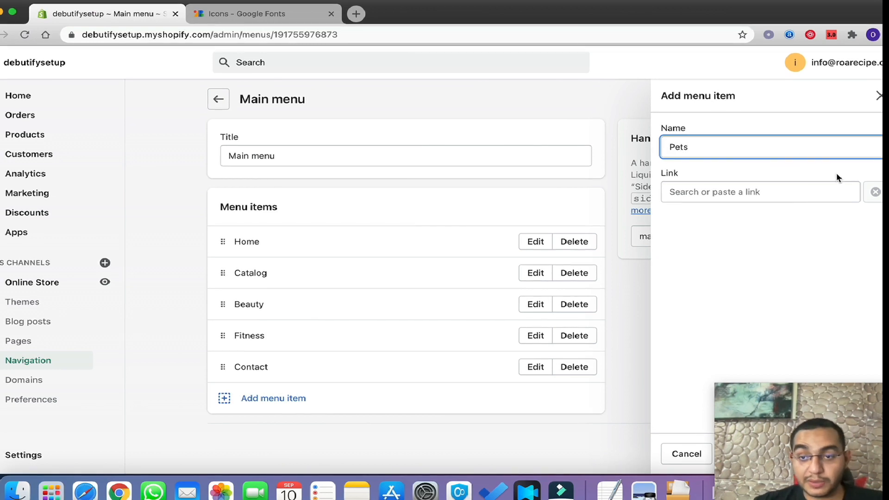
pyautogui.click(786, 198)
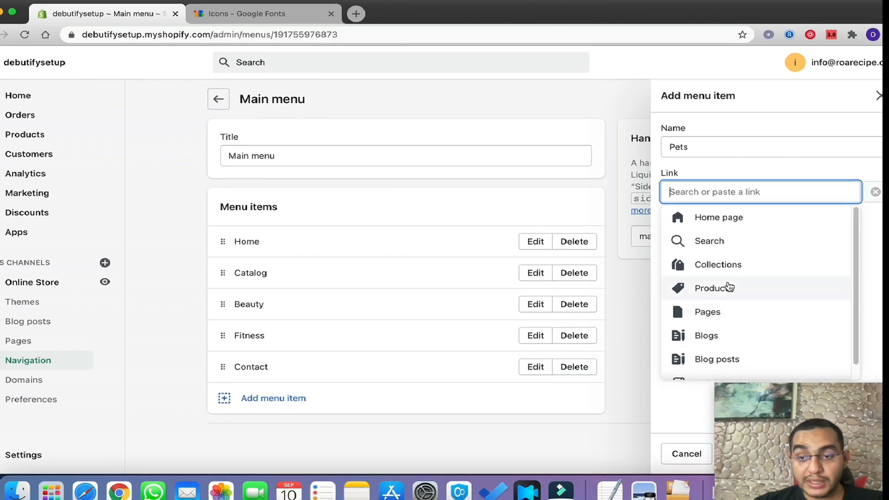
pyautogui.click(728, 273)
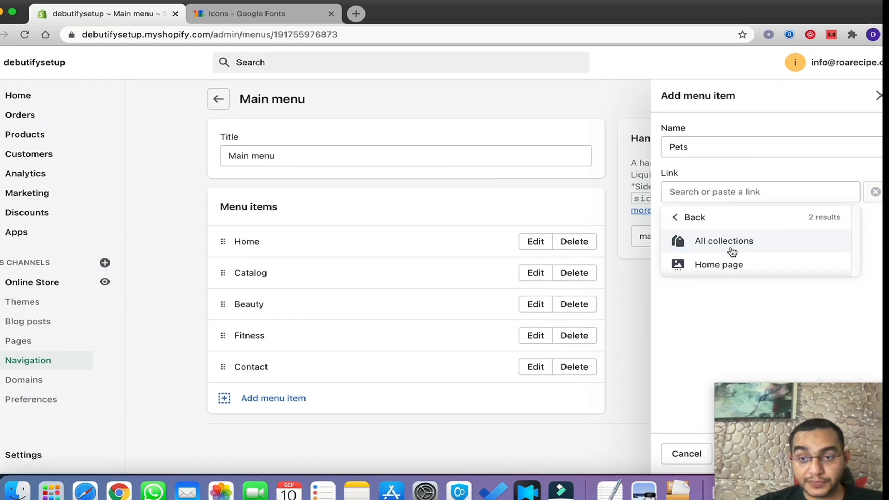
pyautogui.click(726, 264)
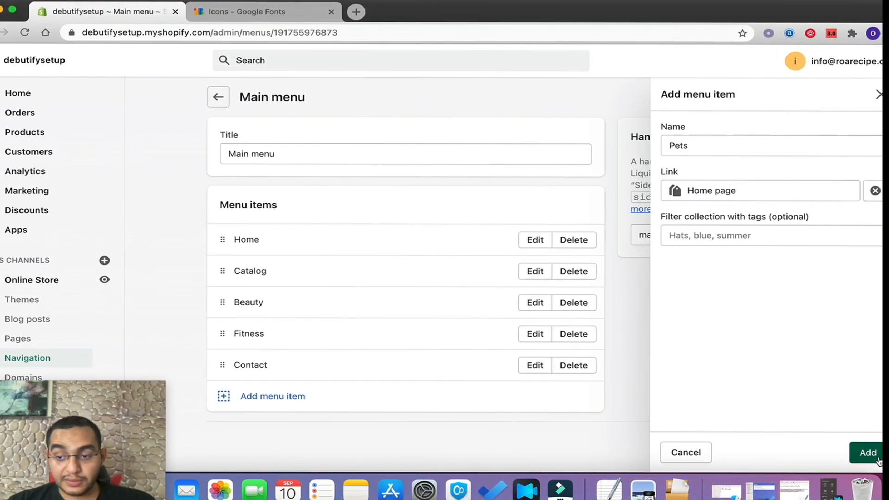
pyautogui.click(868, 455)
# Nest Pets, Fitness and Beauty, in that order, as submenu items under Catalog in the main menu
pyautogui.scroll(-1, 371, 296)
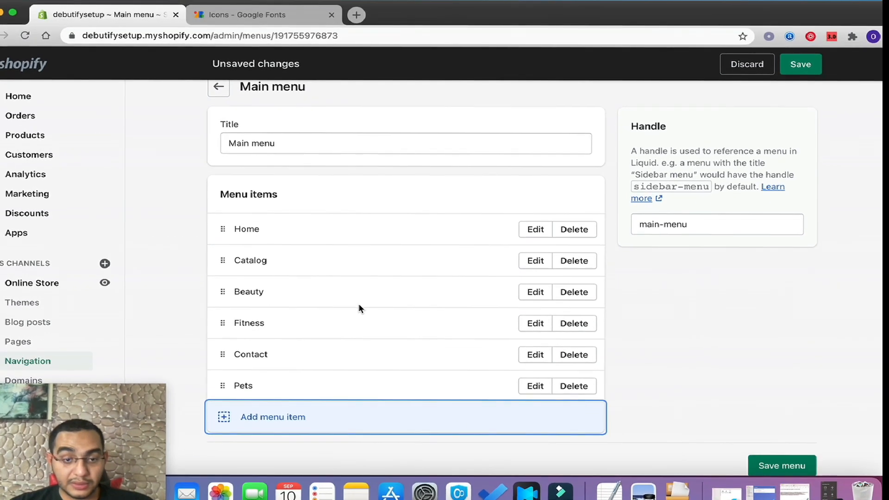
pyautogui.scroll(1, 252, 319)
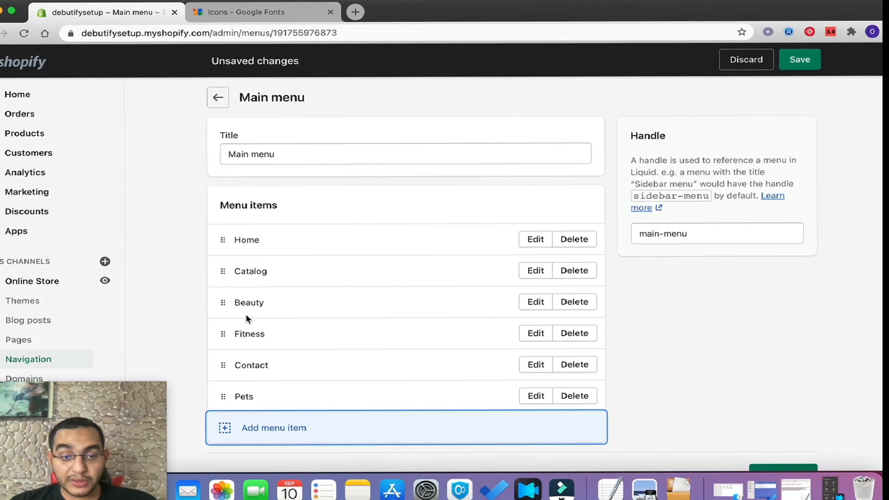
pyautogui.moveTo(224, 306); pyautogui.dragTo(244, 321)
pyautogui.moveTo(222, 367); pyautogui.dragTo(282, 348)
pyautogui.moveTo(222, 461); pyautogui.dragTo(235, 249)
pyautogui.moveTo(262, 300); pyautogui.dragTo(240, 254)
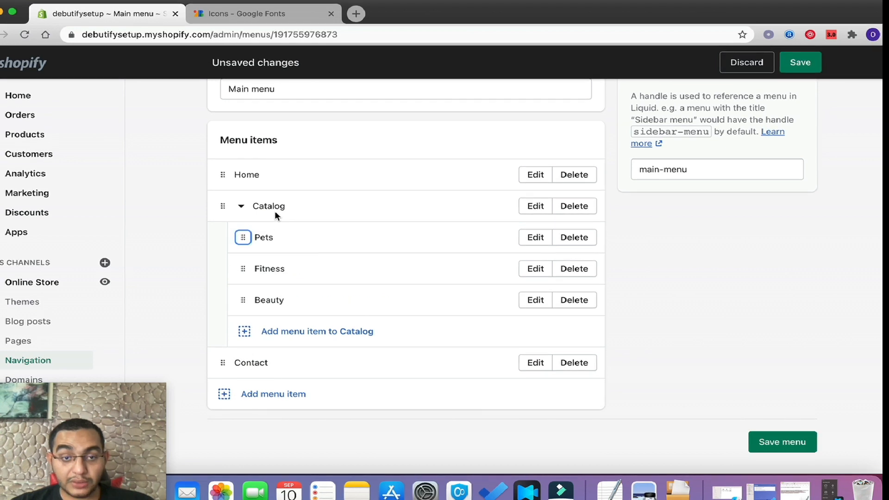
# Collapse the Catalog submenu and save the main menu changes
pyautogui.click(241, 206)
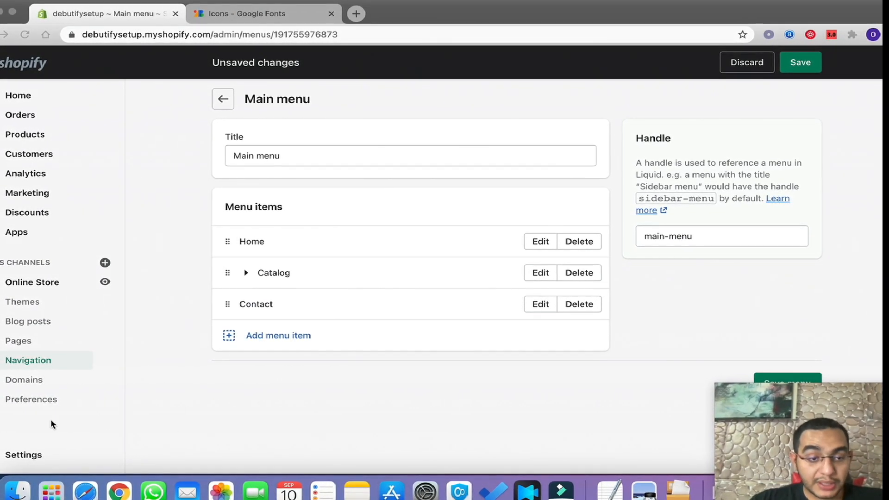
pyautogui.click(25, 282)
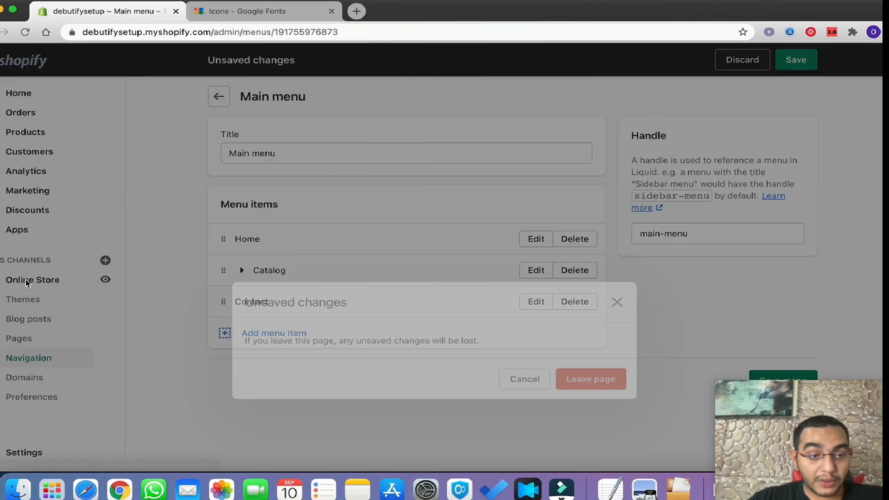
pyautogui.click(513, 306)
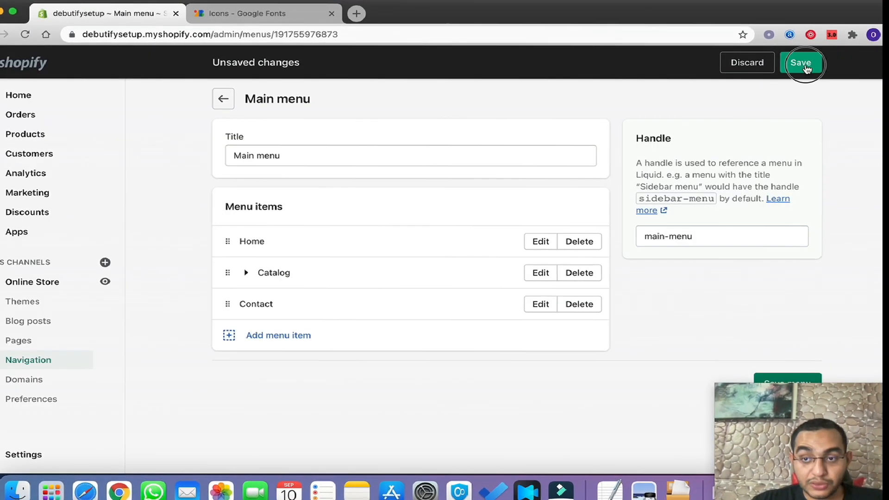
pyautogui.click(803, 65)
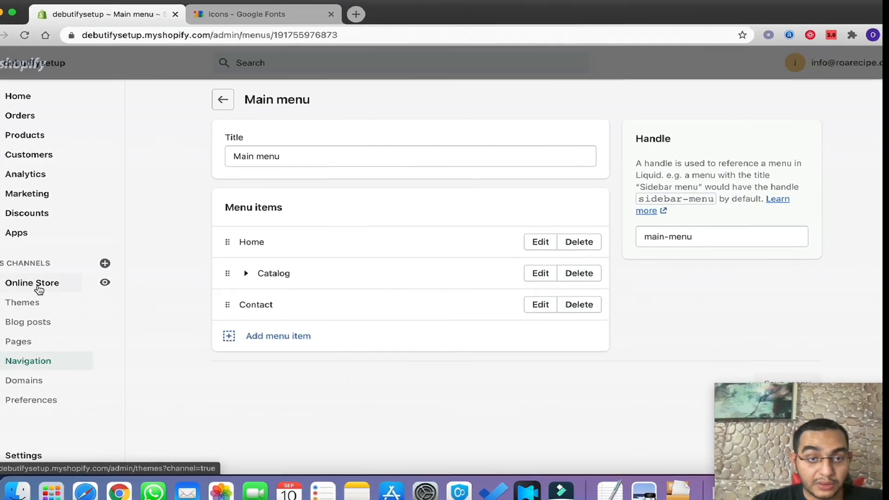
# Open the Debutify 3.0.6 theme from the online store's theme library for customizing
pyautogui.click(38, 290)
pyautogui.scroll(-9, 620, 283)
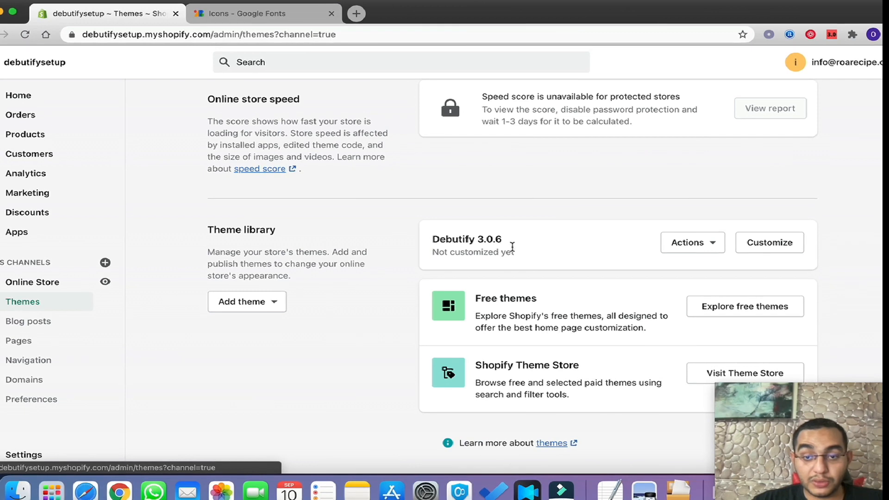
pyautogui.click(770, 243)
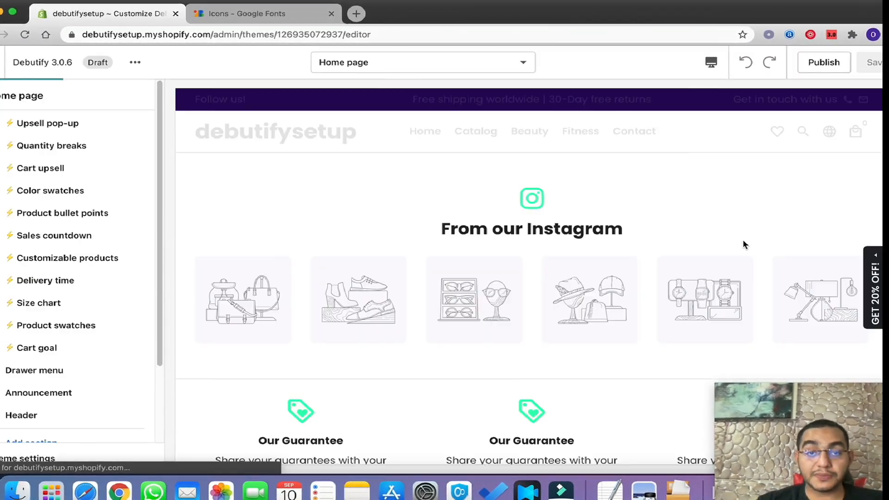
# Look through the home page's section list and open the Drawer menu section's settings
pyautogui.moveTo(158, 131); pyautogui.dragTo(160, 112)
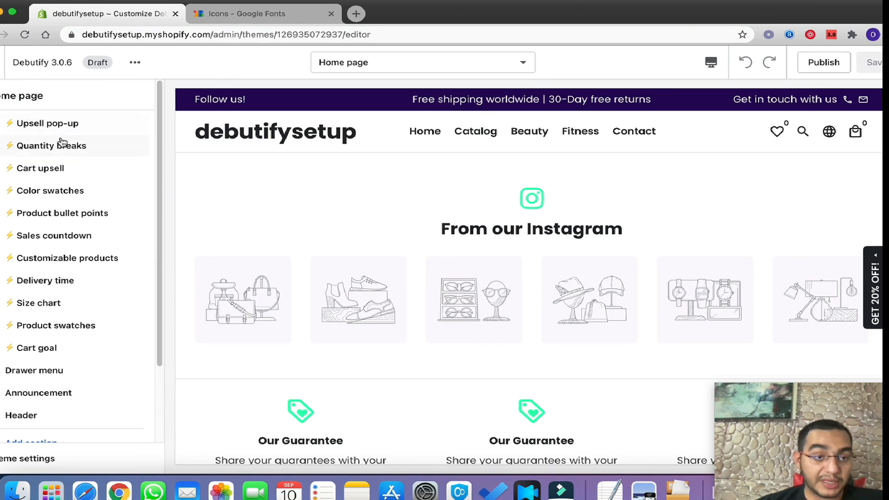
pyautogui.moveTo(157, 200); pyautogui.dragTo(154, 286)
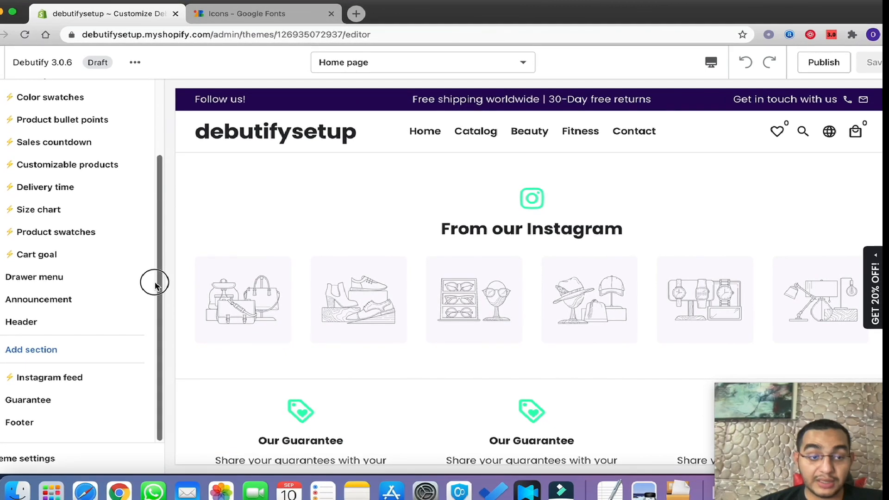
pyautogui.moveTo(155, 257); pyautogui.dragTo(175, 124)
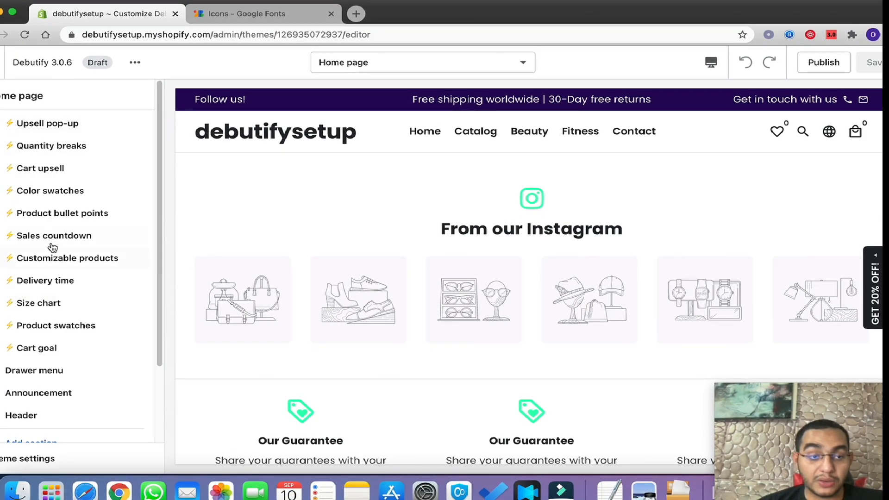
pyautogui.moveTo(159, 252); pyautogui.dragTo(162, 370)
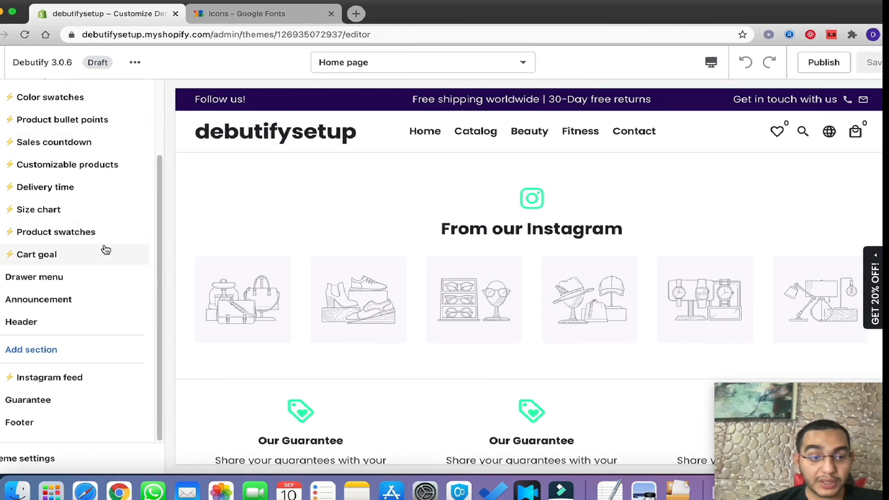
pyautogui.click(34, 278)
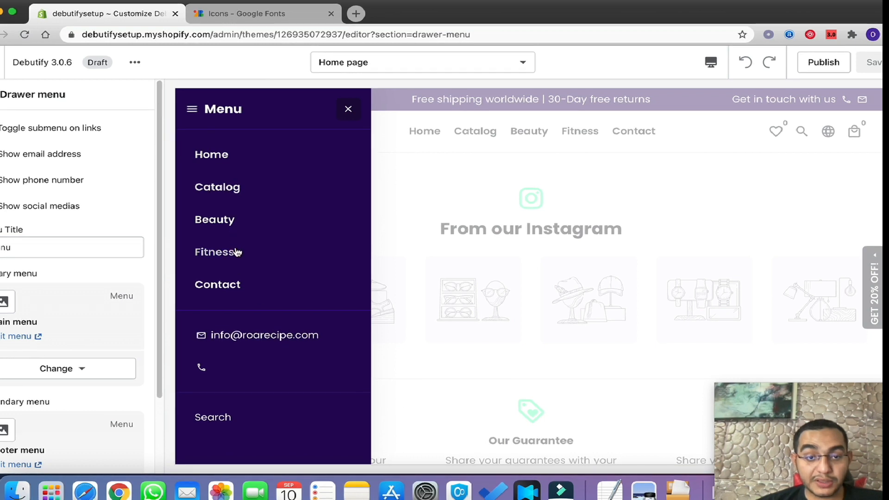
pyautogui.scroll(-1, 80, 163)
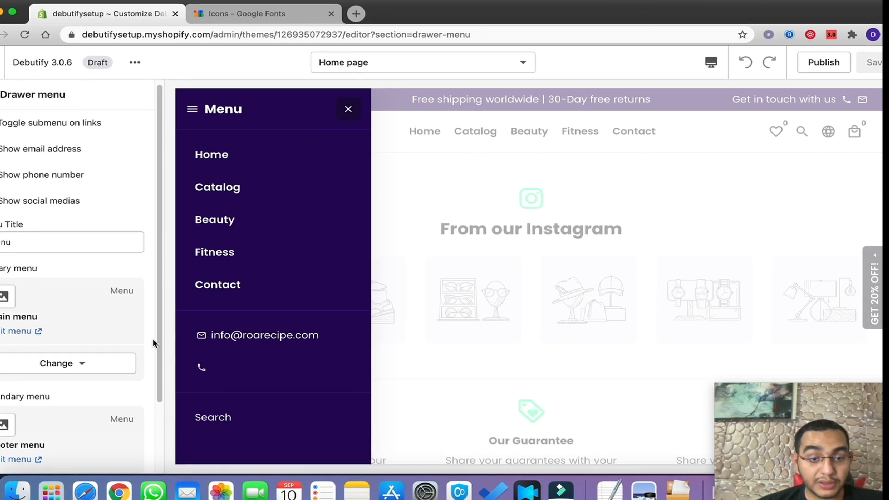
# Look through the Drawer menu section's settings and return to the section list
pyautogui.scroll(-5, 93, 278)
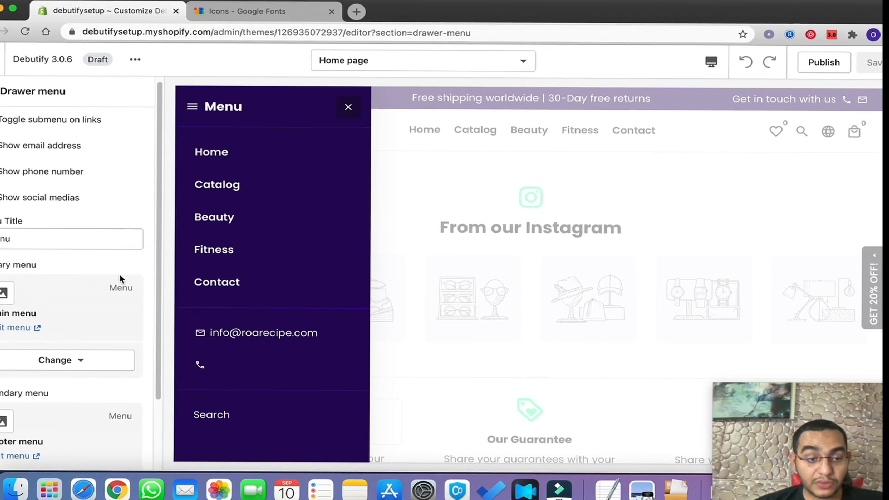
pyautogui.scroll(5, 45, 296)
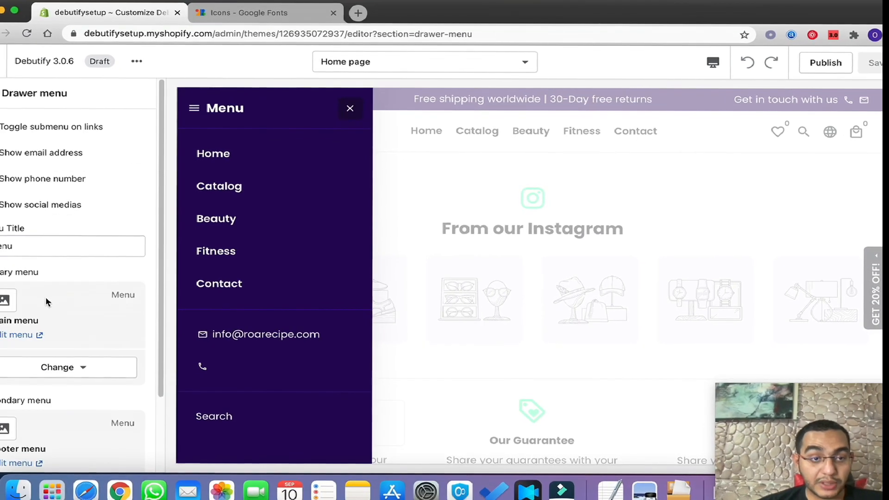
pyautogui.scroll(-3, 56, 182)
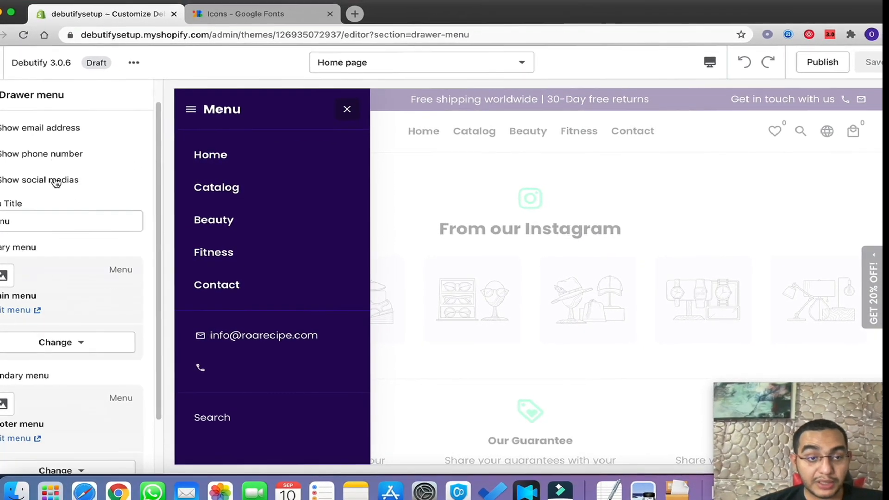
pyautogui.scroll(3, 51, 185)
pyautogui.click(1, 94)
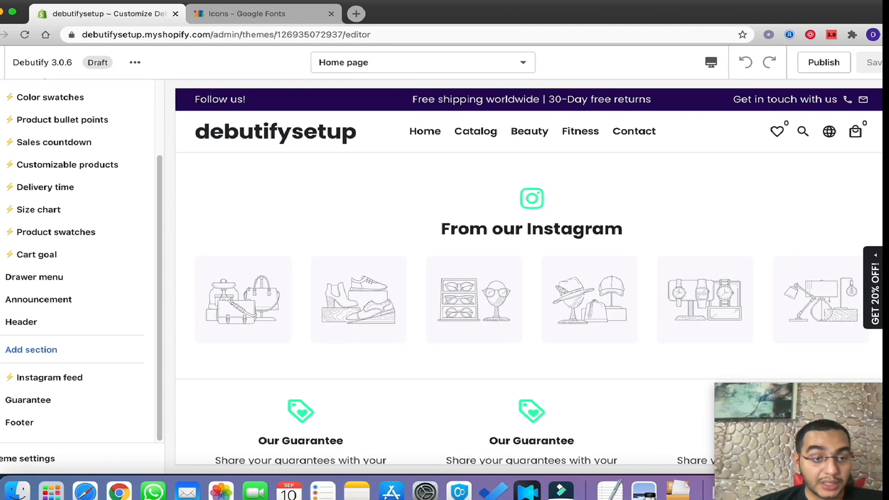
# Review the Announcement section's settings and its Message block, returning to the section list after each
pyautogui.click(9, 300)
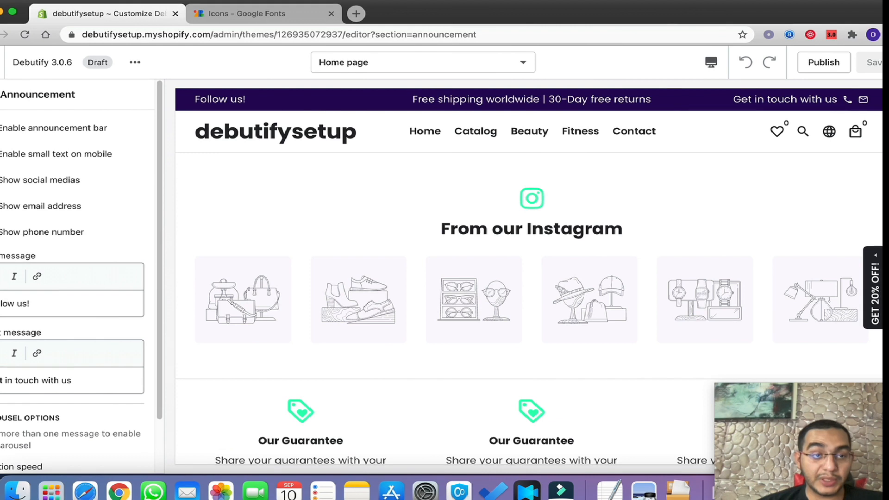
pyautogui.click(1, 95)
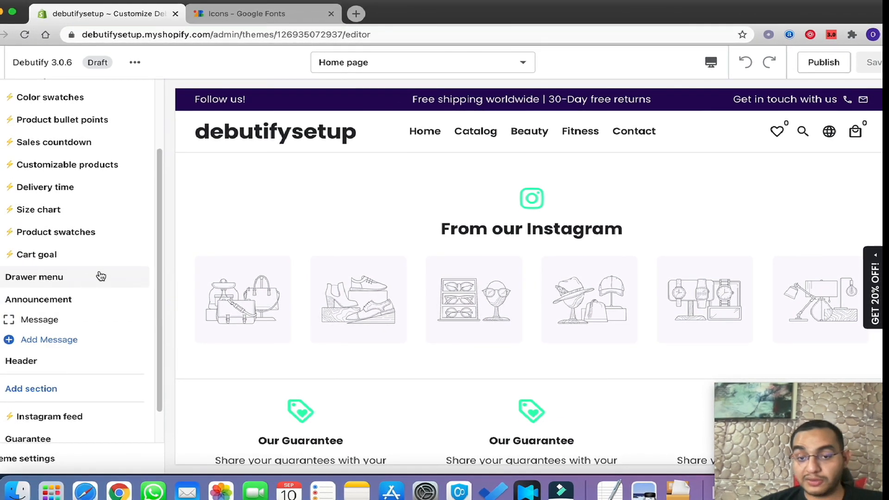
pyautogui.moveTo(155, 331); pyautogui.dragTo(158, 369)
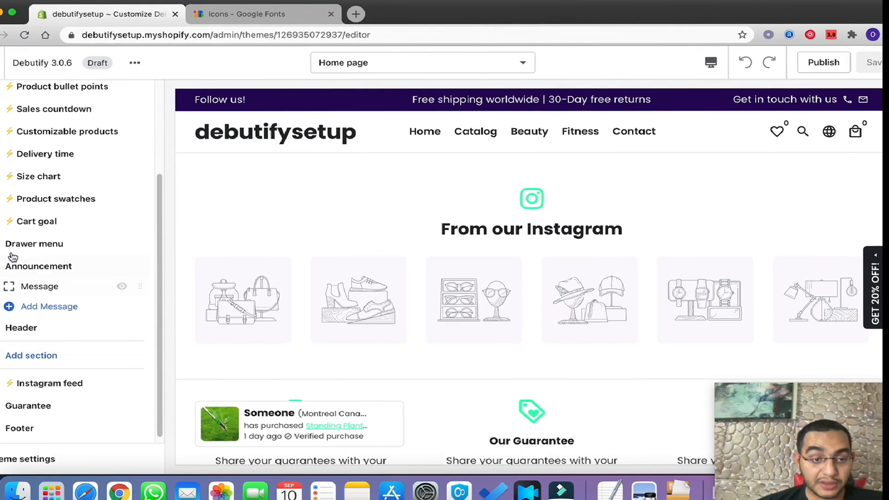
pyautogui.click(38, 288)
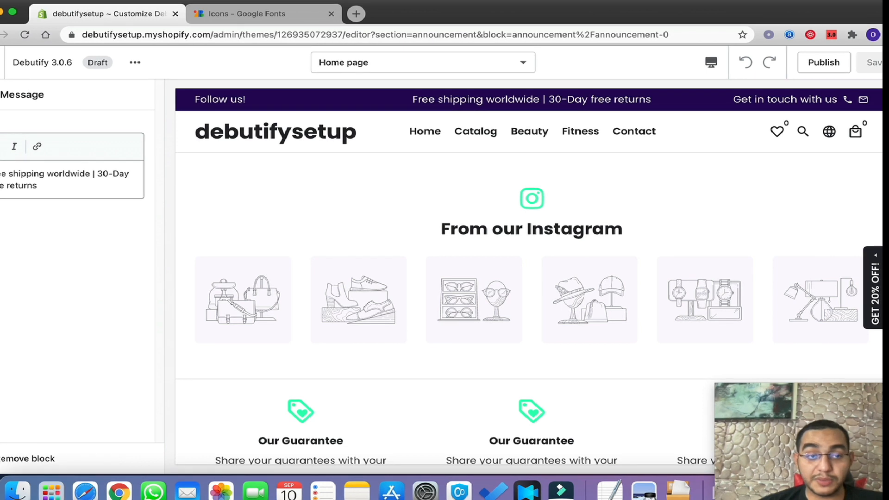
pyautogui.click(1, 94)
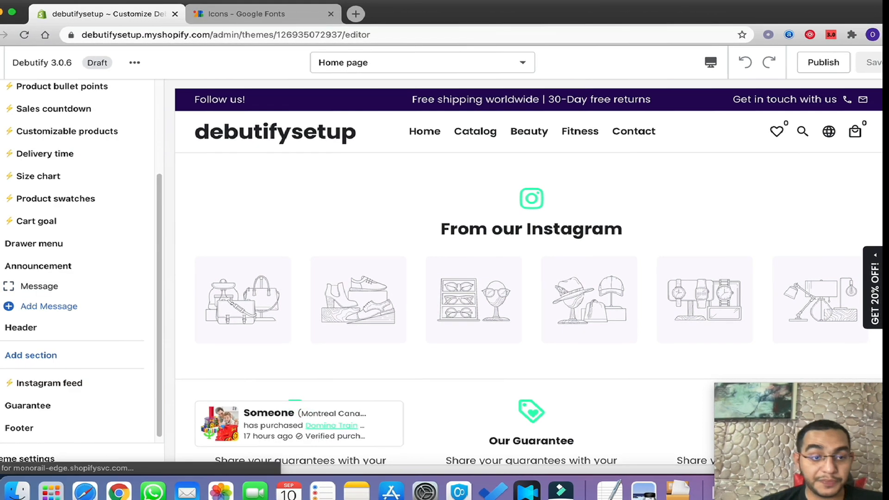
# Open the Header section's settings and bring up its logo image options
pyautogui.scroll(-1, 79, 330)
pyautogui.click(19, 322)
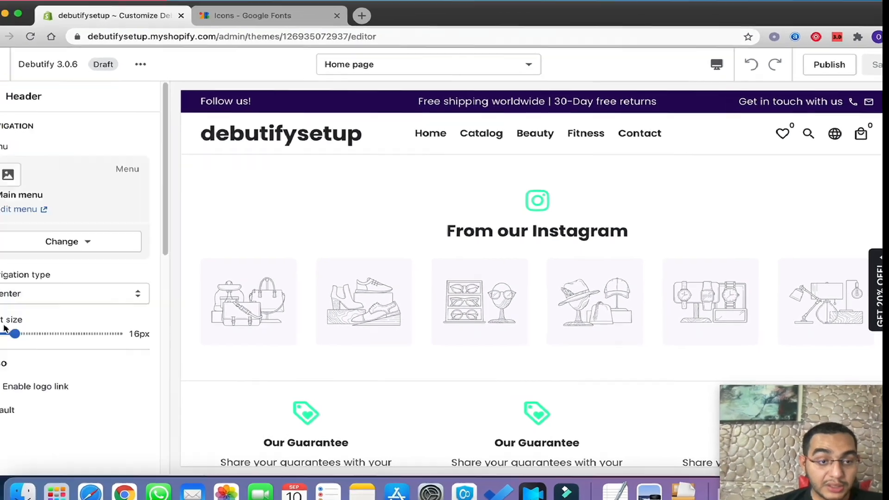
pyautogui.scroll(-5, 13, 148)
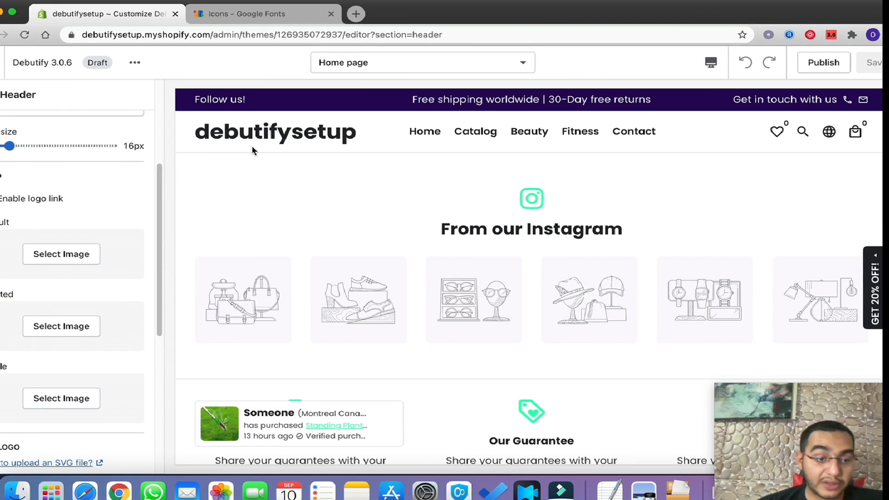
# Switch to Finder and open Siopra Sara.png from the Sara folder for markup
pyautogui.click(28, 496)
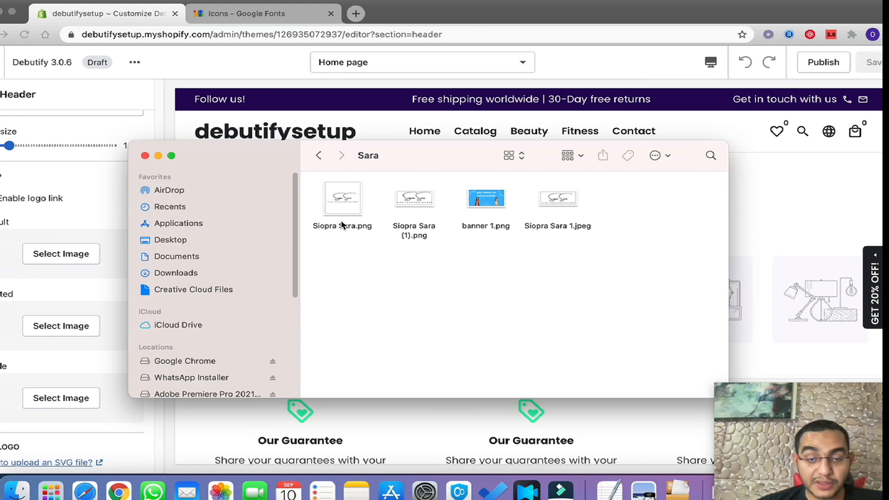
pyautogui.click(341, 224)
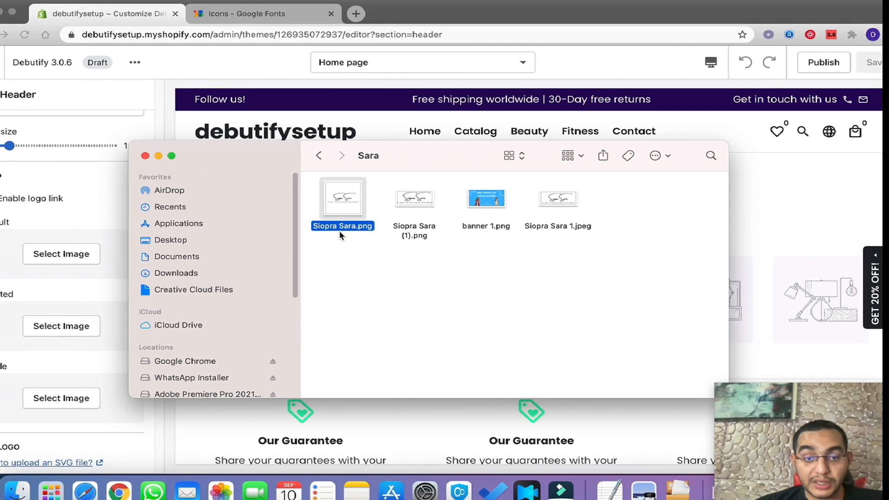
pyautogui.rightClick(342, 211)
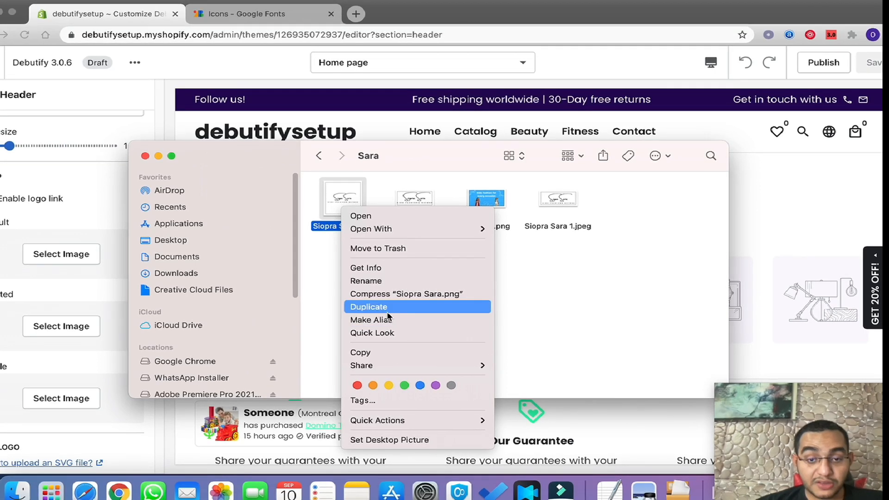
pyautogui.moveTo(418, 420)
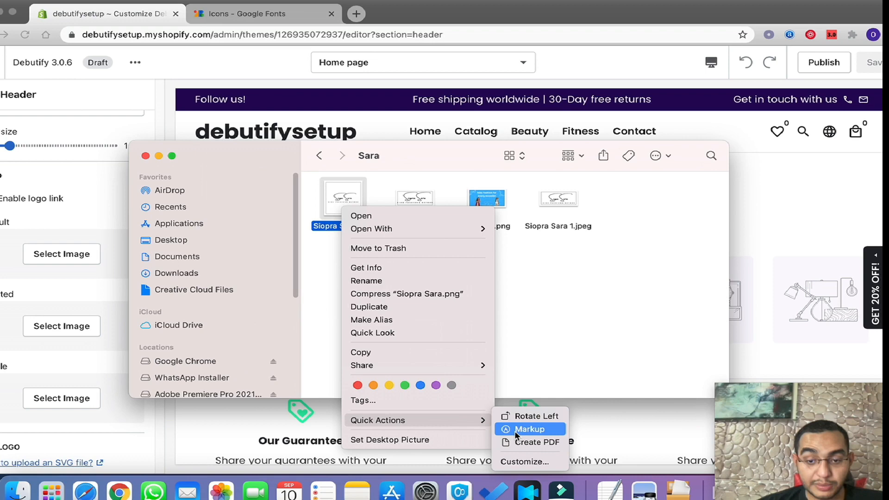
pyautogui.click(515, 430)
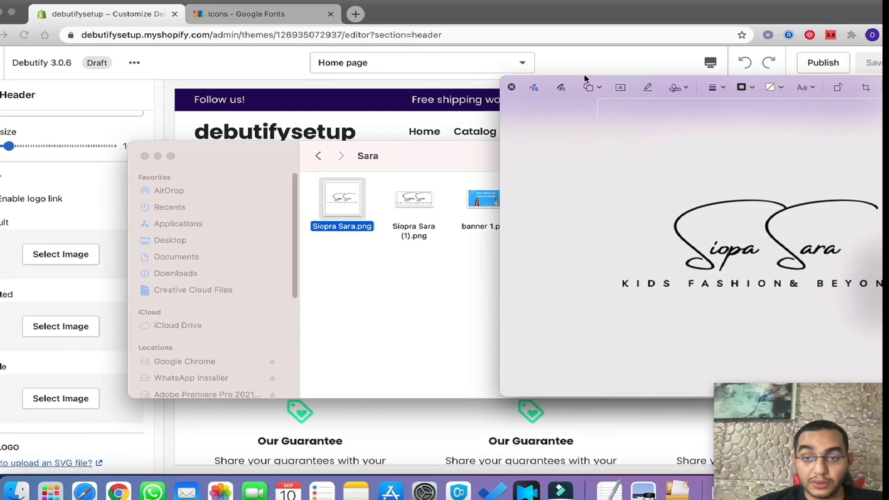
pyautogui.moveTo(533, 115); pyautogui.dragTo(273, 115)
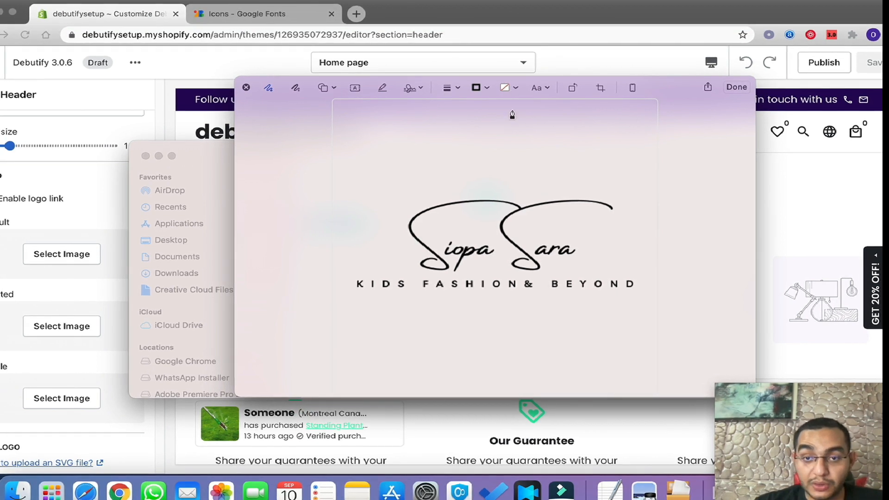
# Crop the empty space above and below the logo in Siopra Sara.png, save it and close the preview
pyautogui.click(599, 88)
pyautogui.moveTo(496, 103); pyautogui.dragTo(490, 190)
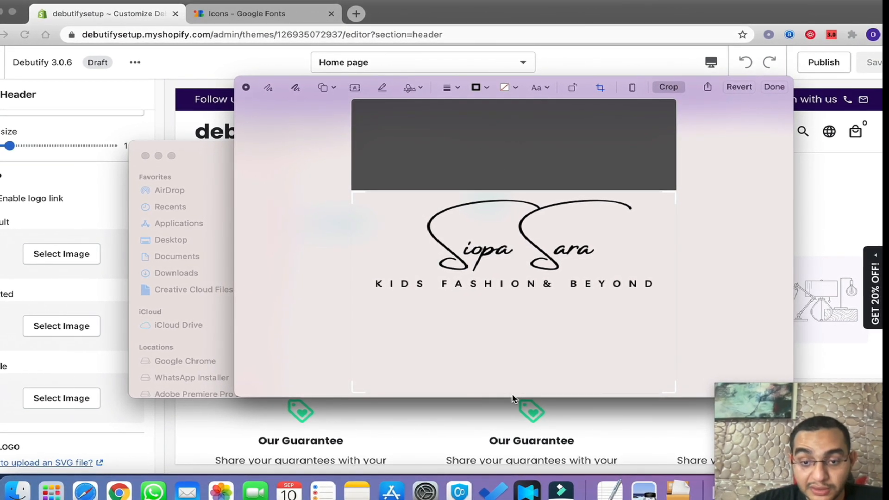
pyautogui.moveTo(510, 391); pyautogui.dragTo(511, 296)
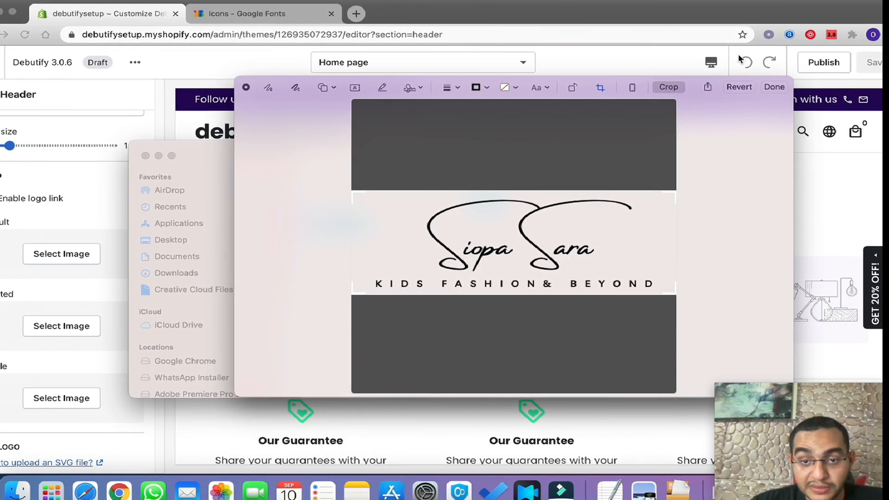
pyautogui.click(775, 91)
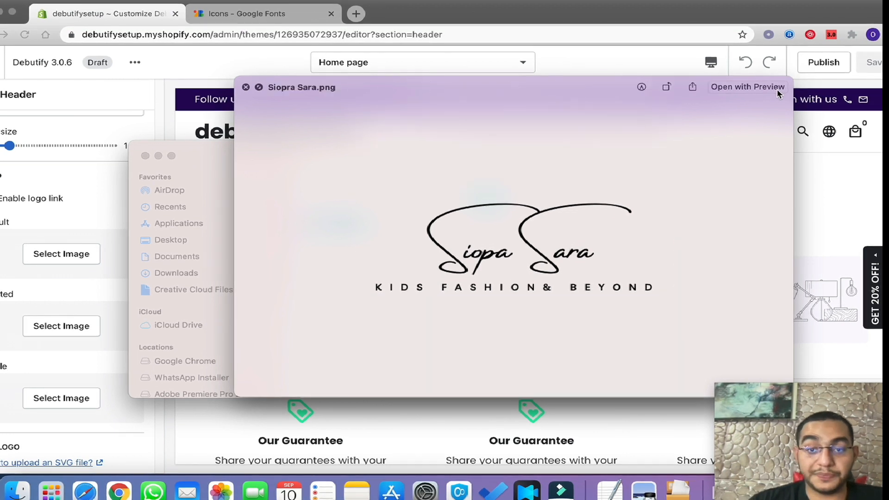
pyautogui.click(246, 88)
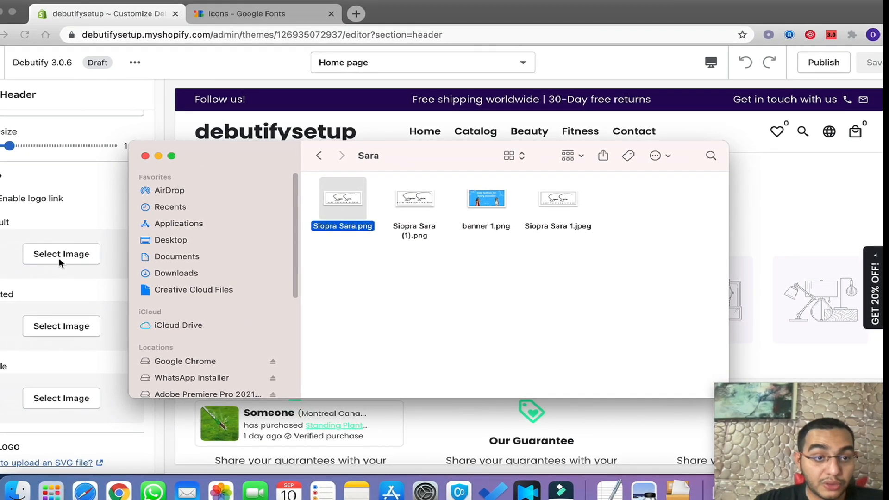
# Switch back to the theme editor and open the image library for the header's default logo
pyautogui.click(59, 257)
pyautogui.scroll(-3, 68, 220)
pyautogui.scroll(5, 68, 221)
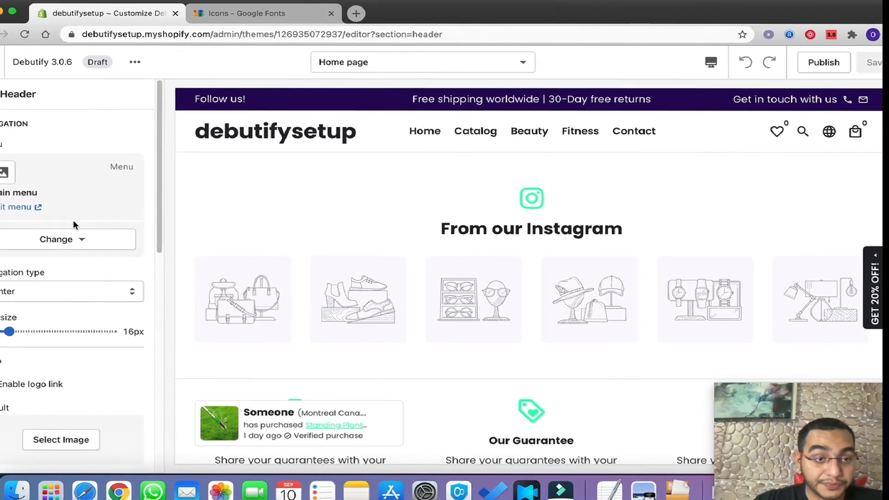
pyautogui.scroll(-5, 74, 224)
pyautogui.click(75, 241)
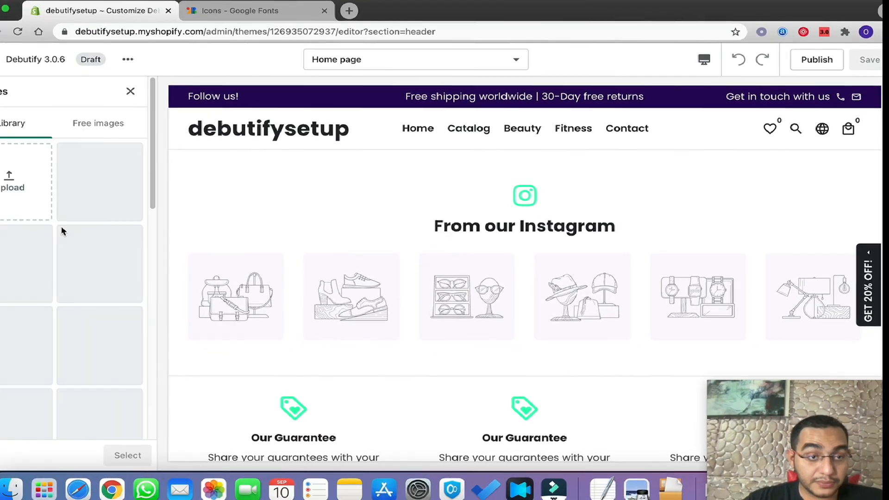
# Try to upload Siopra Sara (1).png from the Desktop's Sara folder to the image library
pyautogui.click(21, 183)
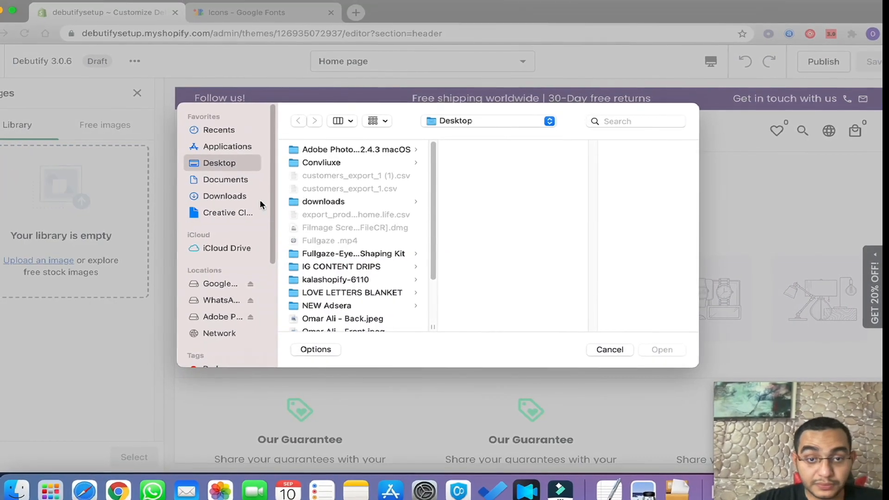
pyautogui.click(212, 179)
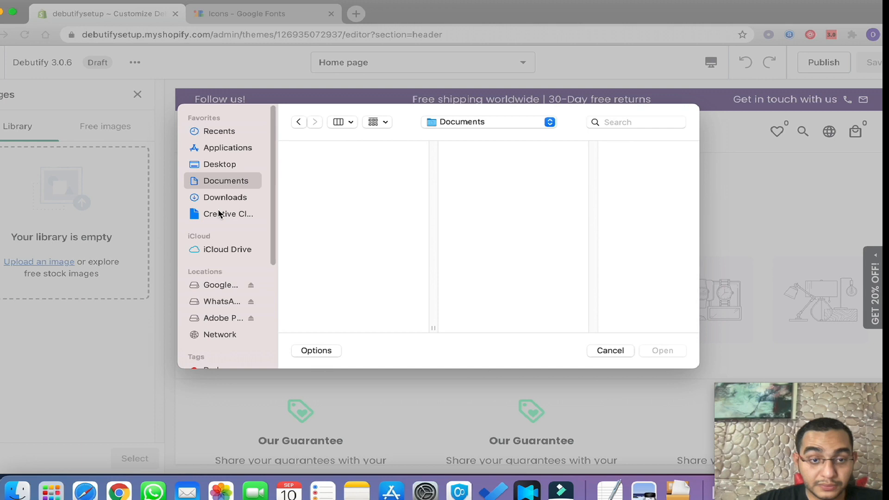
pyautogui.scroll(-2, 219, 291)
pyautogui.scroll(2, 221, 284)
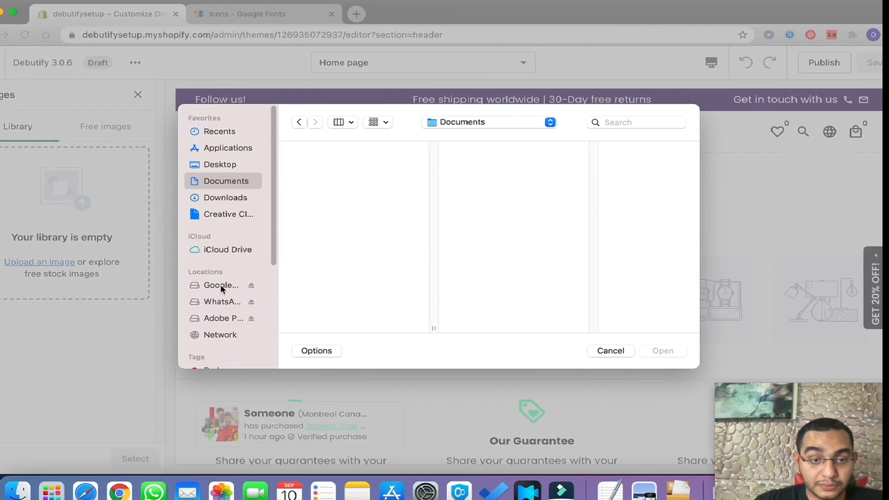
pyautogui.click(232, 164)
pyautogui.scroll(-1, 351, 260)
pyautogui.scroll(-2, 352, 260)
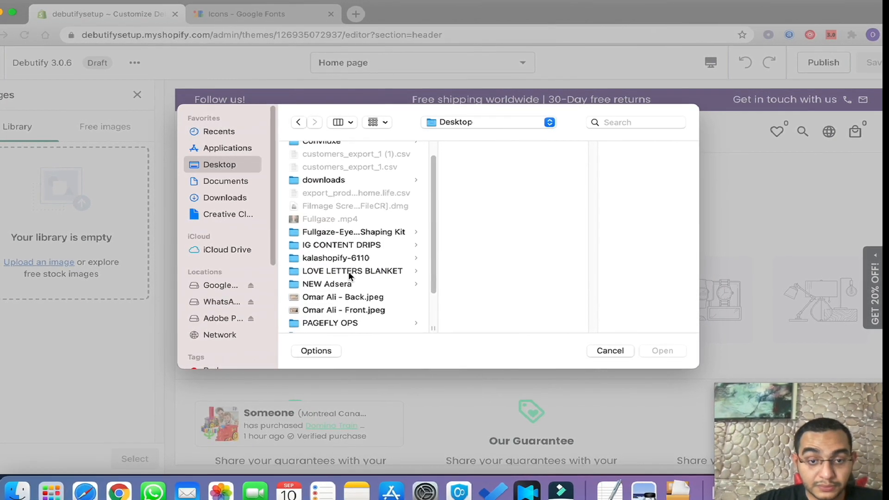
pyautogui.click(319, 320)
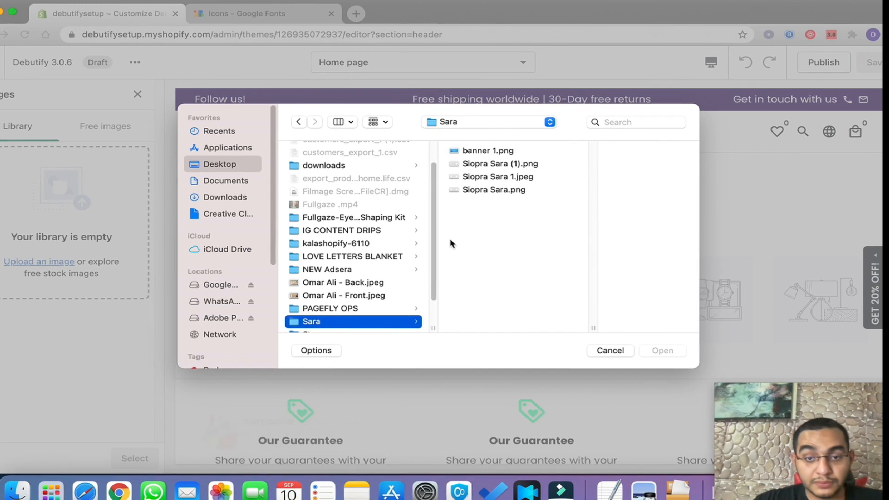
pyautogui.click(500, 166)
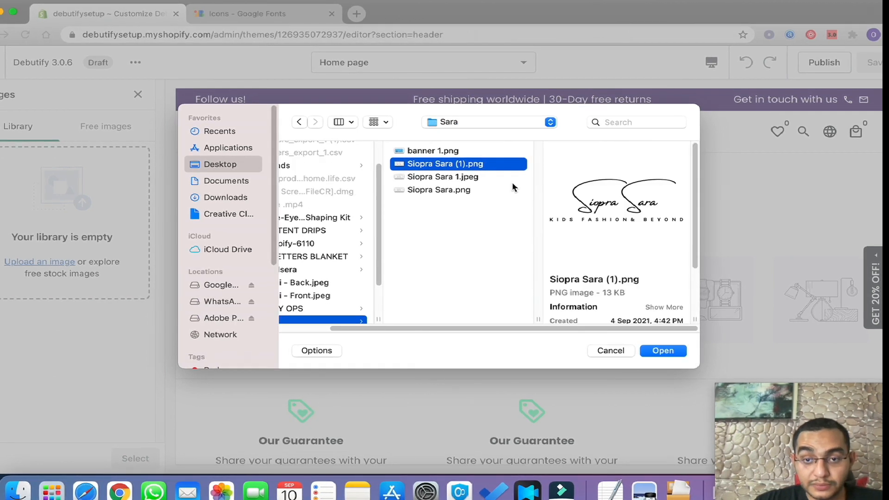
pyautogui.click(660, 349)
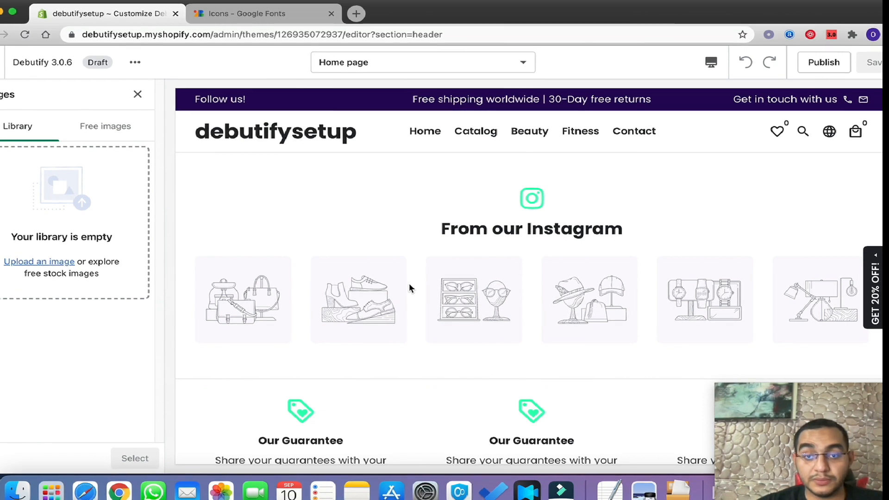
# Upload Siopra Sara (1).png to the image library and set it as the header's default logo
pyautogui.click(56, 204)
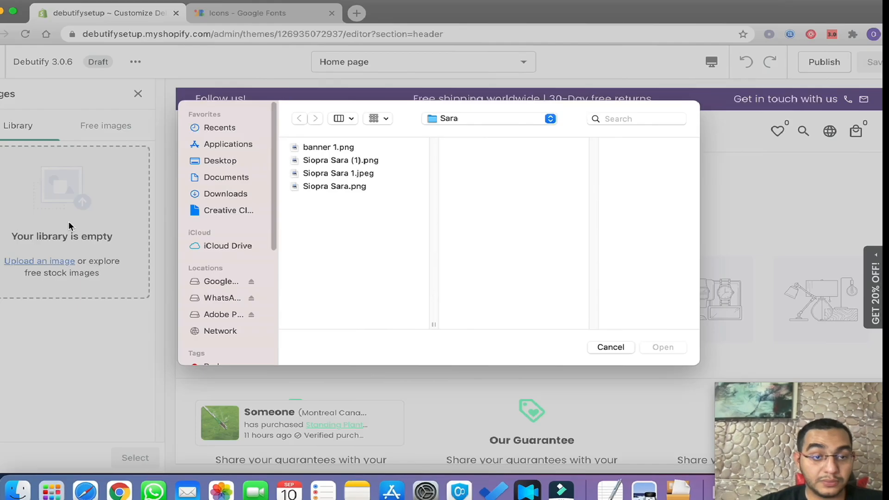
pyautogui.doubleClick(345, 169)
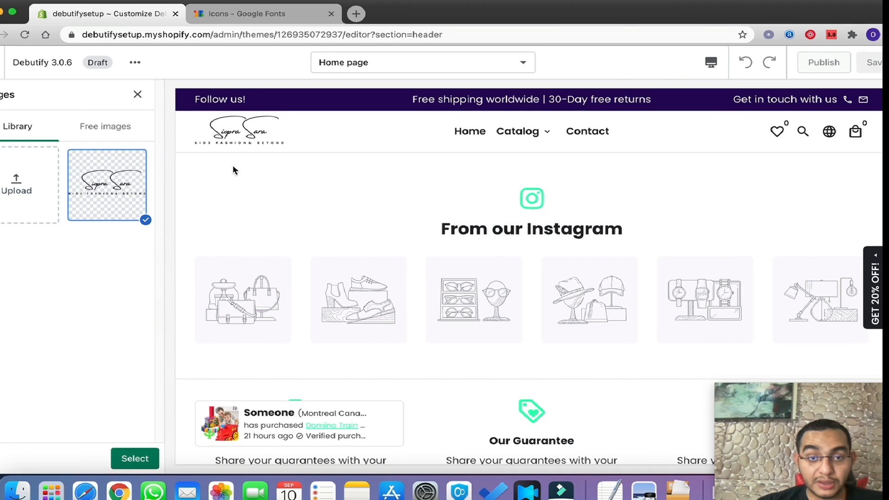
pyautogui.click(137, 459)
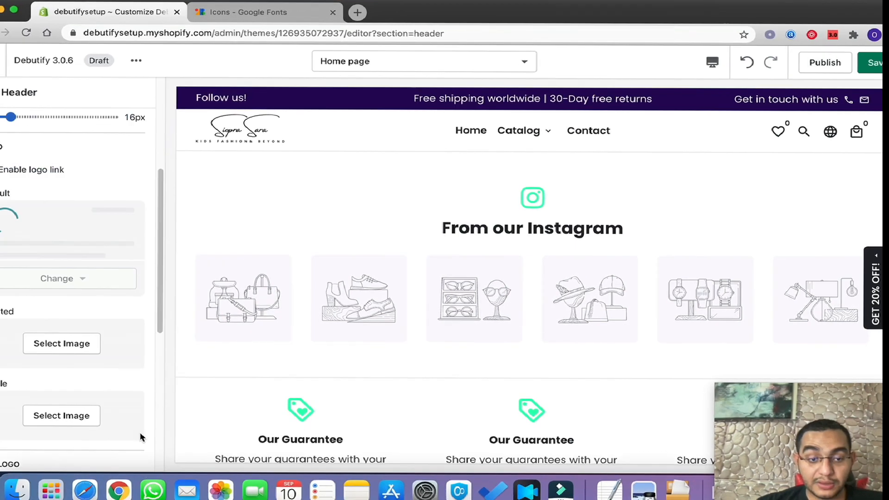
# Set the Siopra Sara logo from the image library as the header's mobile and inverted logo images
pyautogui.scroll(-3, 162, 227)
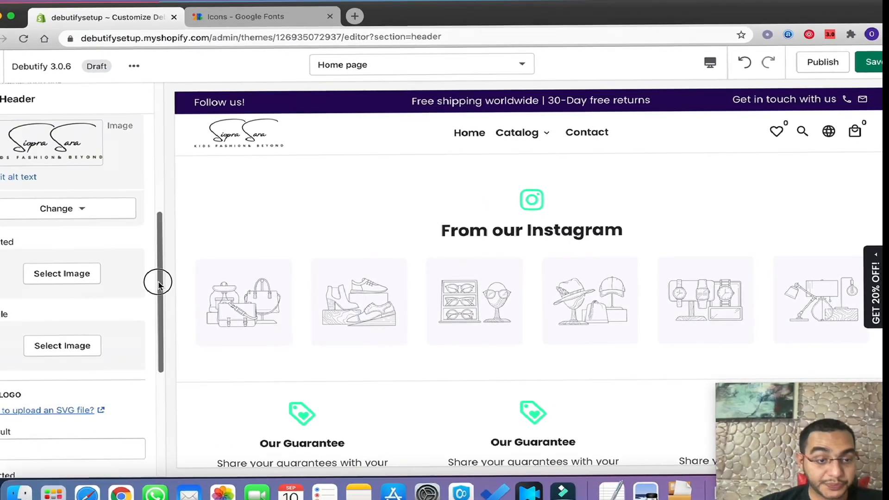
pyautogui.click(61, 305)
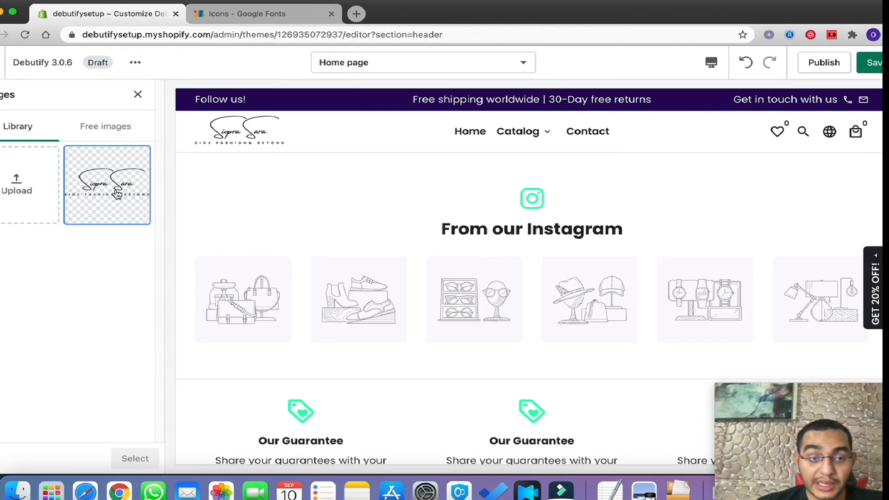
pyautogui.click(113, 211)
pyautogui.click(139, 457)
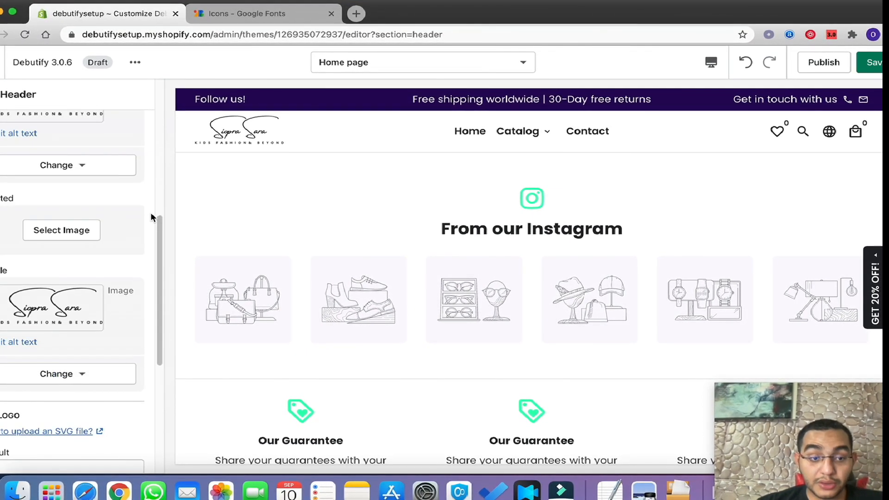
pyautogui.click(48, 241)
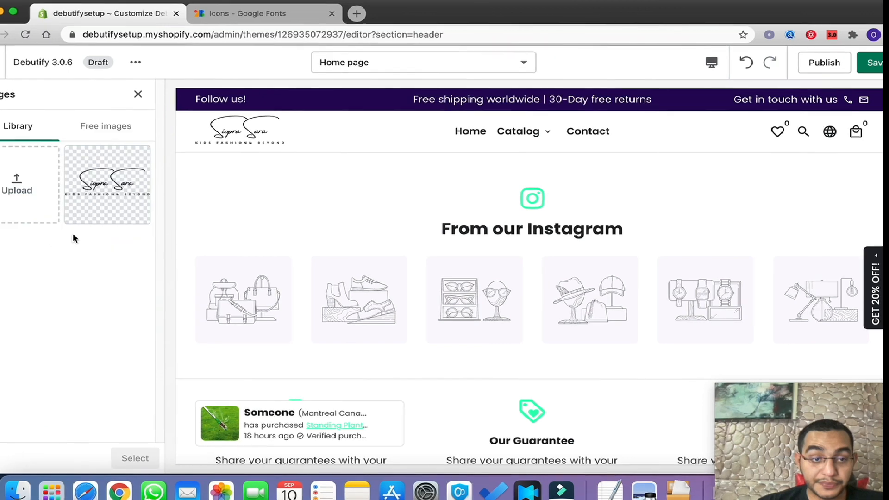
pyautogui.click(132, 212)
pyautogui.click(134, 459)
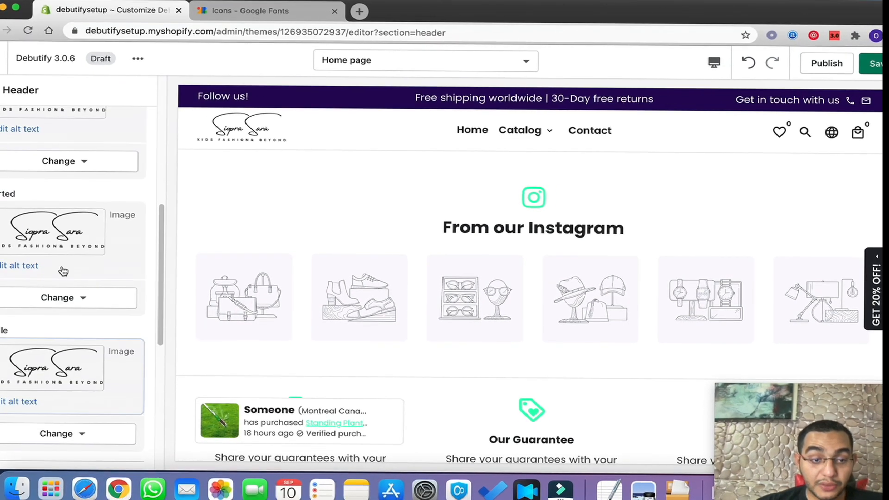
# Set the header logo width to 200 px for desktop and 120 px for mobile, checking it in the mobile preview
pyautogui.scroll(-5, 62, 250)
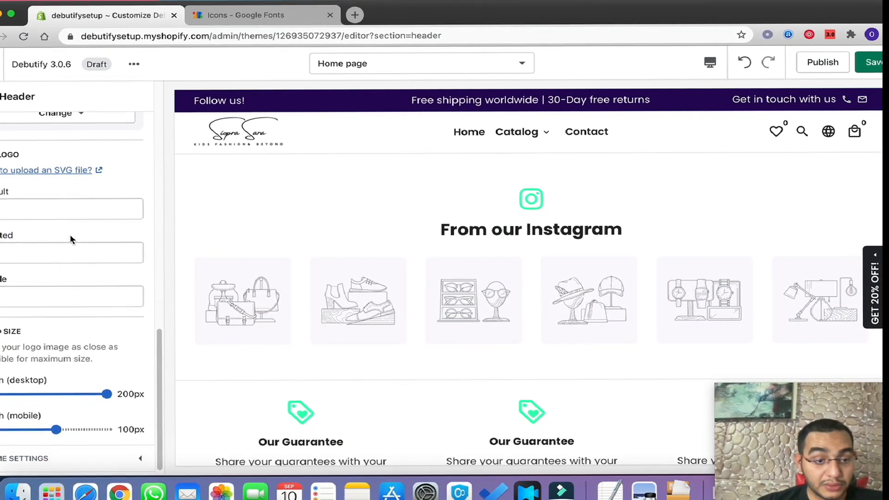
pyautogui.scroll(7, 87, 171)
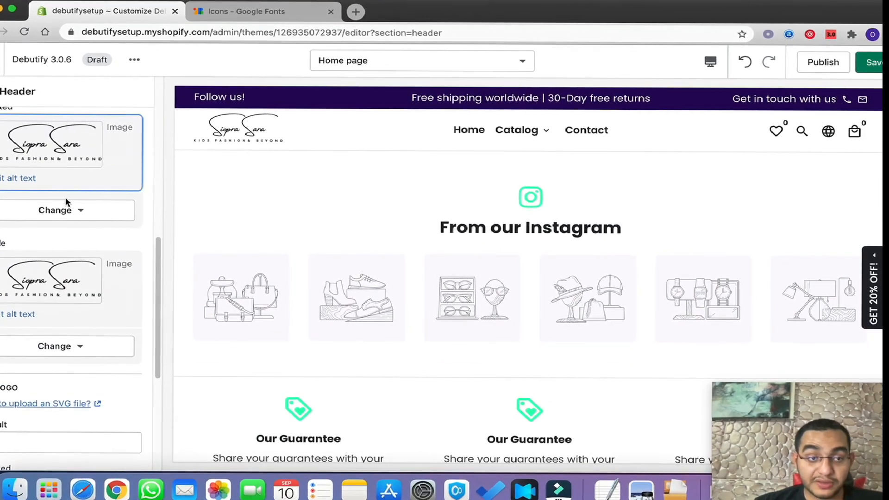
pyautogui.scroll(-3, 83, 319)
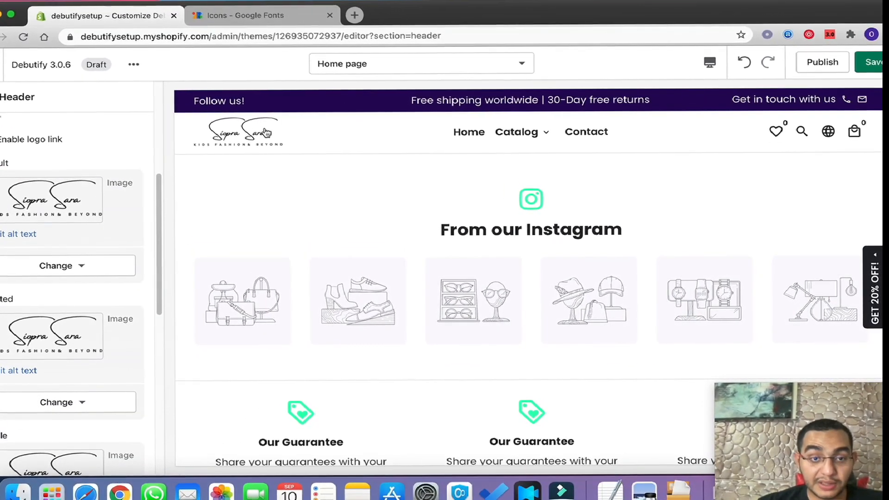
pyautogui.scroll(-10, 73, 276)
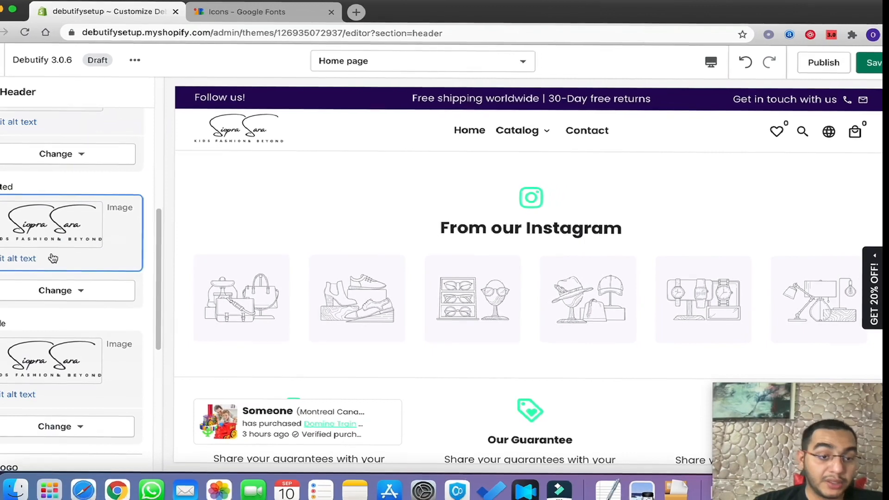
pyautogui.scroll(-5, 73, 276)
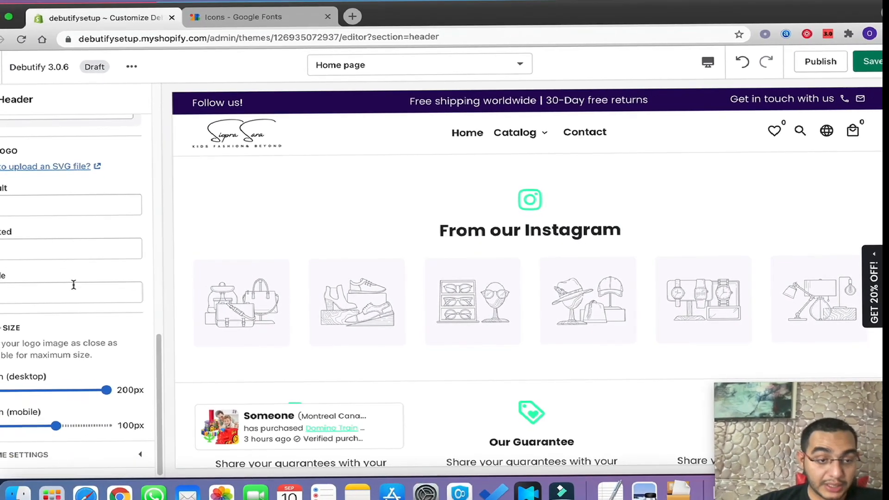
pyautogui.moveTo(107, 386); pyautogui.dragTo(138, 388)
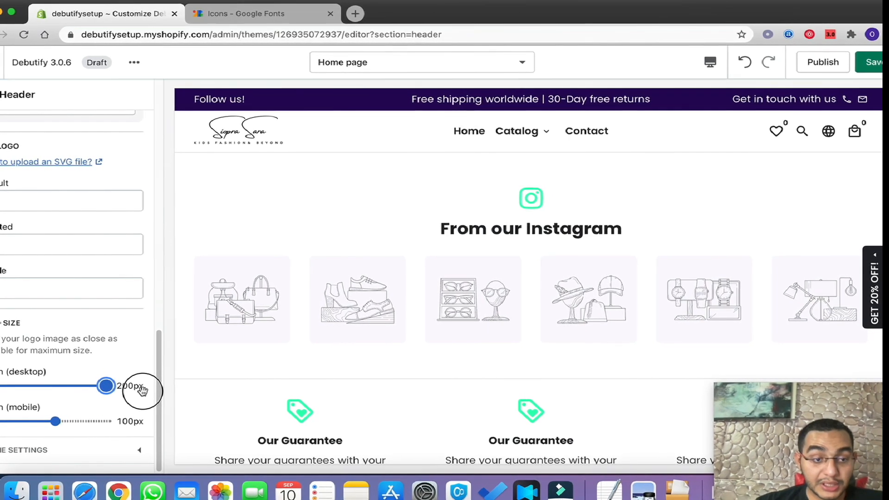
pyautogui.moveTo(55, 422); pyautogui.dragTo(69, 422)
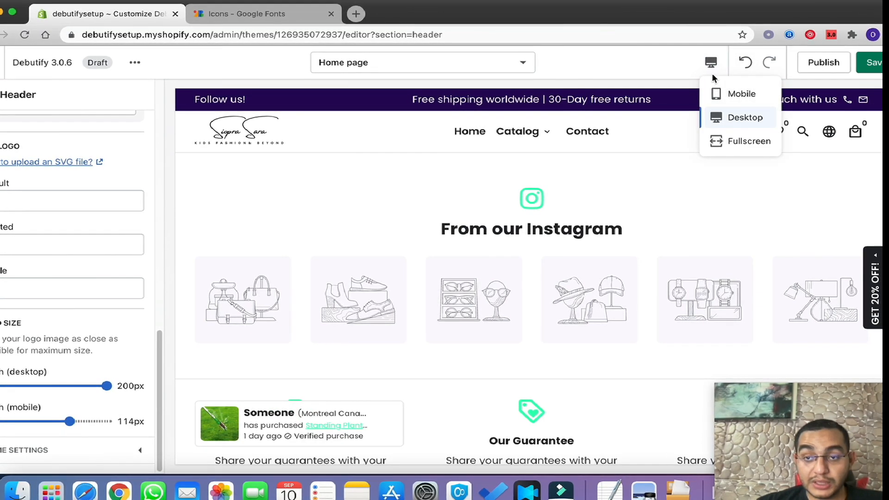
pyautogui.click(739, 102)
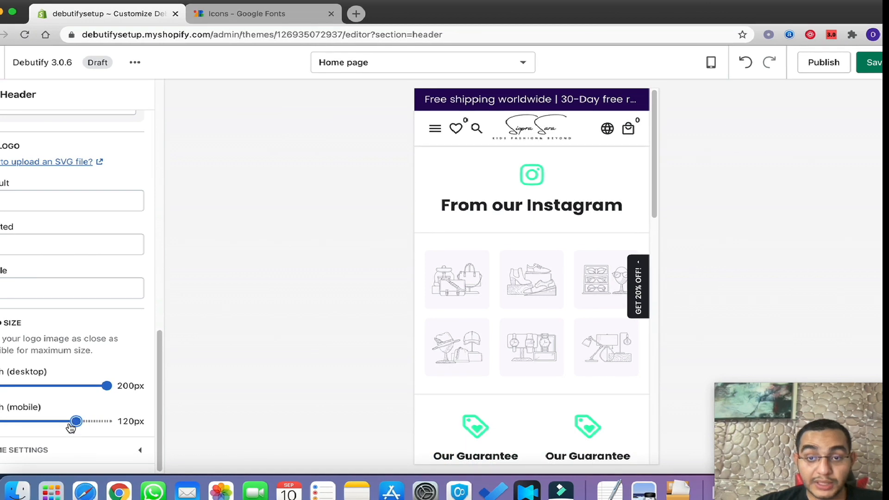
# Return the preview to desktop view and save the theme changes
pyautogui.click(710, 62)
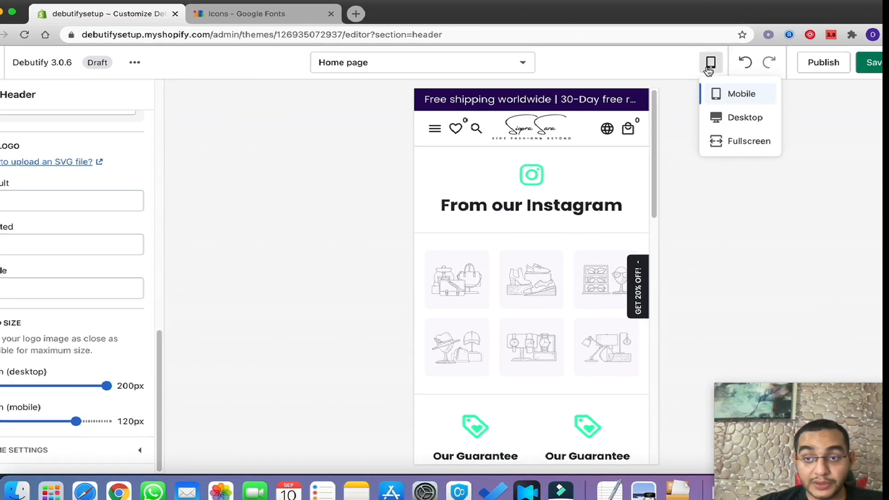
pyautogui.click(746, 117)
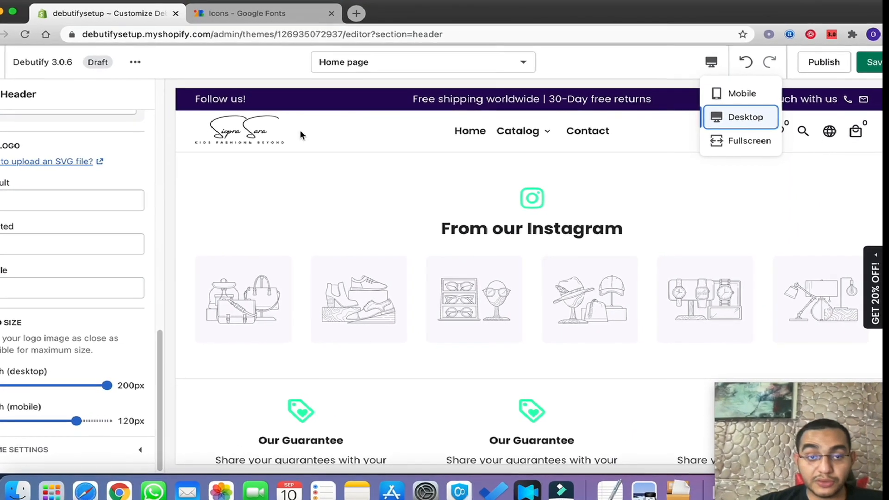
pyautogui.click(346, 193)
pyautogui.click(872, 68)
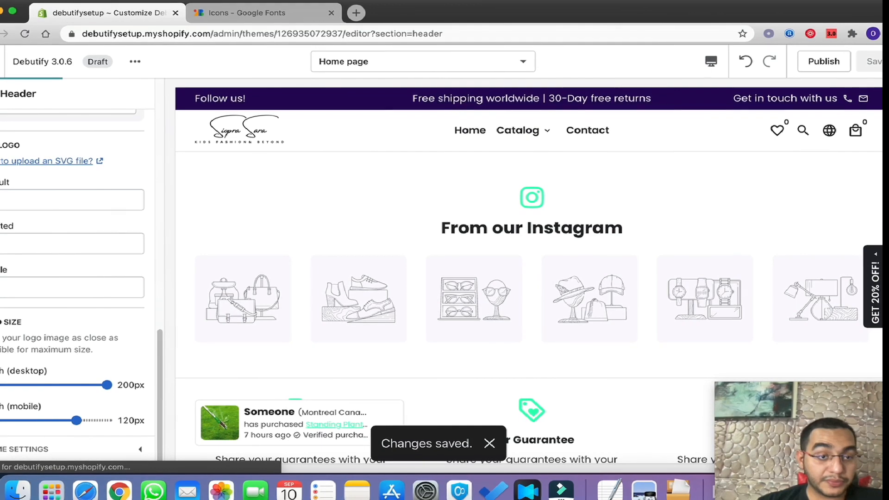
# Open the Footer section's settings and turn off the powered by Shopify credit
pyautogui.click(1, 93)
pyautogui.scroll(-1, 71, 339)
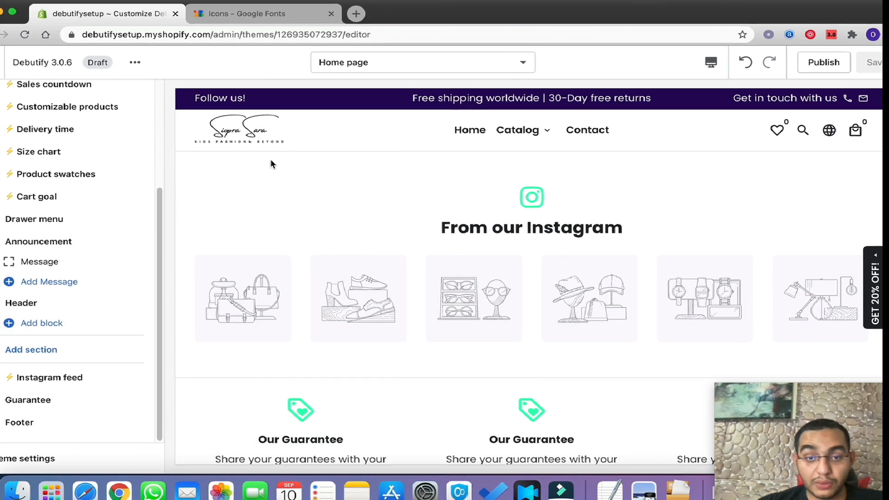
pyautogui.click(14, 422)
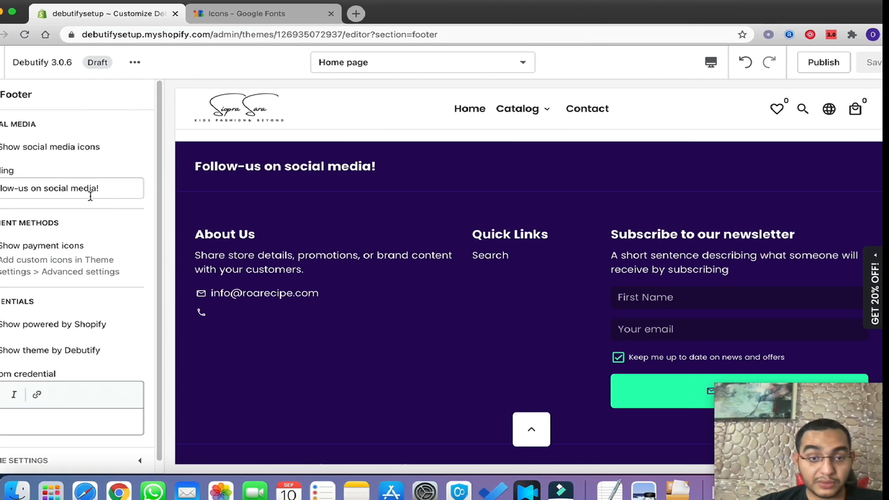
pyautogui.scroll(-1, 70, 200)
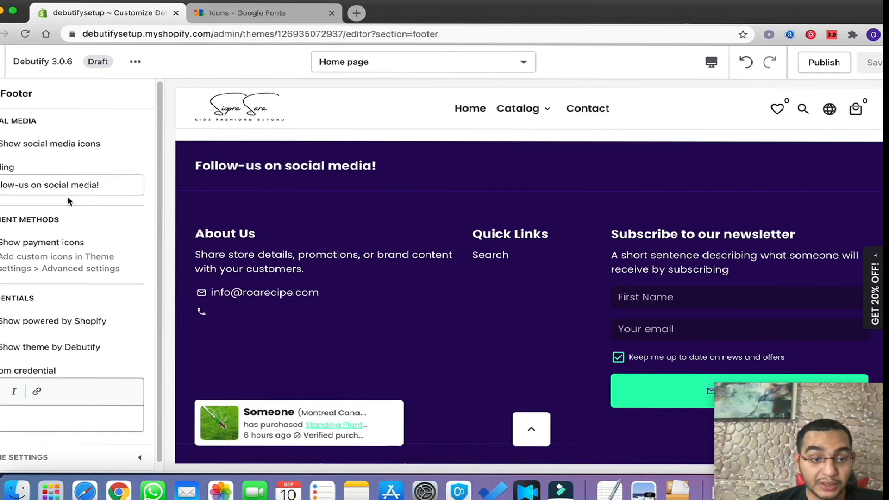
pyautogui.scroll(-1, 67, 200)
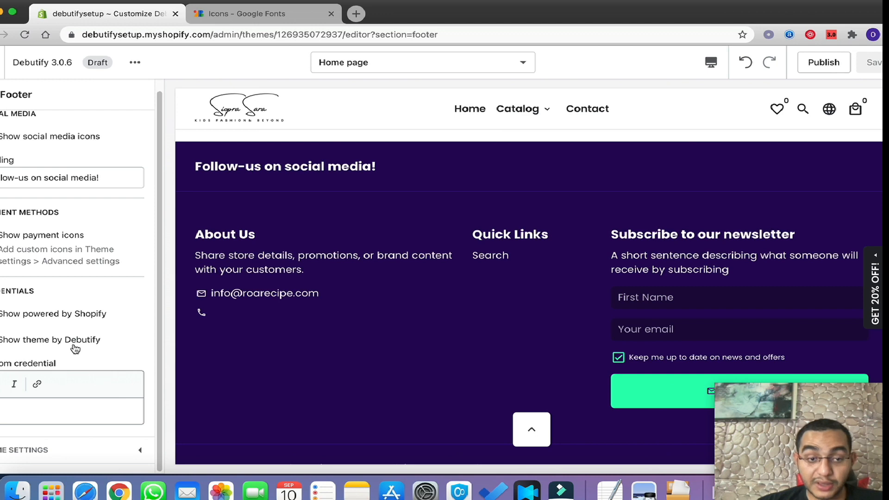
pyautogui.click(1, 313)
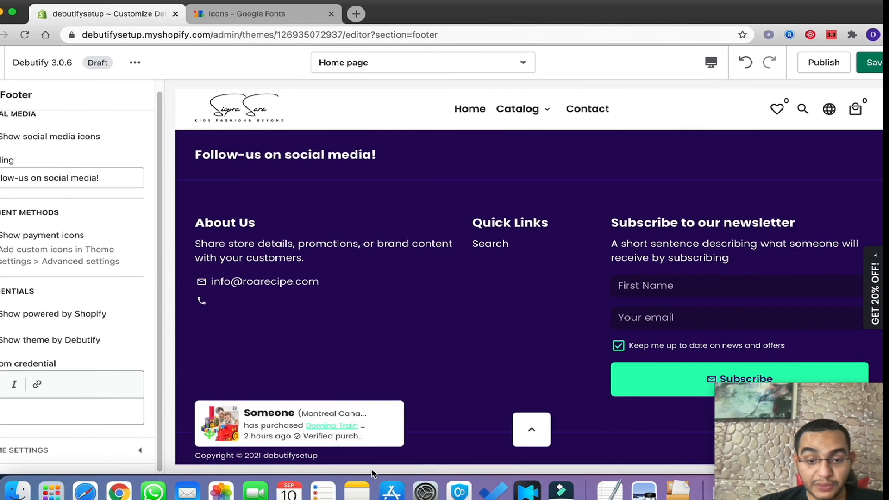
pyautogui.click(394, 420)
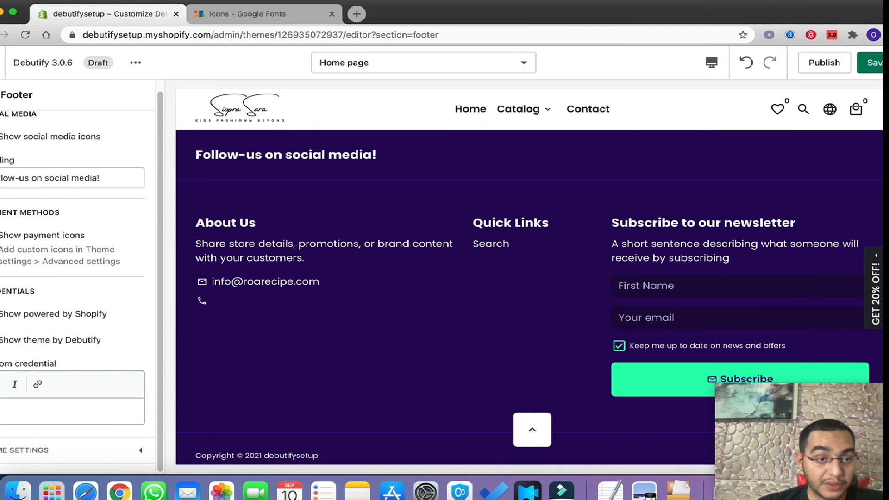
# Add the Siopra Sara logo image from the library to the footer's About Us block
pyautogui.click(1, 94)
pyautogui.scroll(-5, 68, 196)
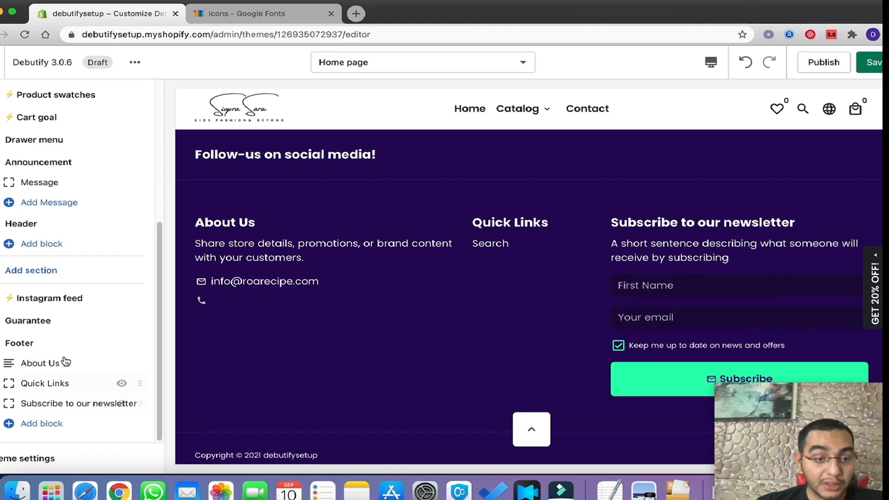
pyautogui.click(51, 363)
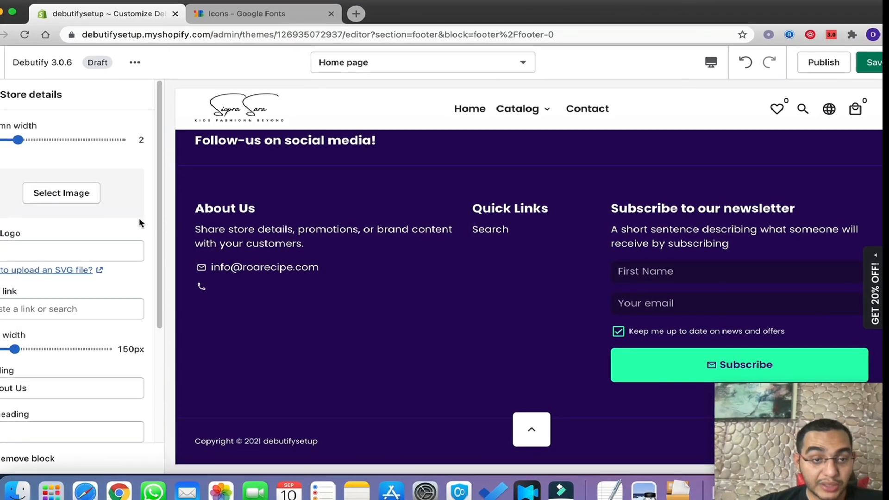
pyautogui.click(61, 192)
pyautogui.click(107, 185)
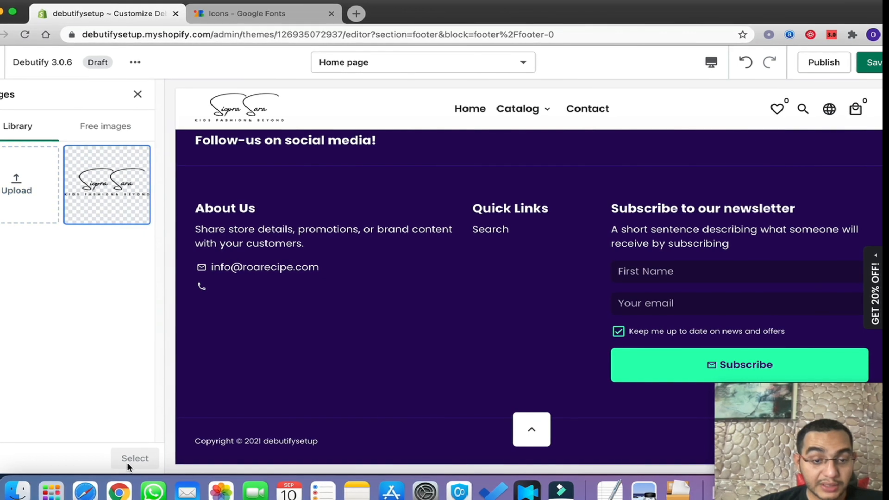
pyautogui.click(106, 190)
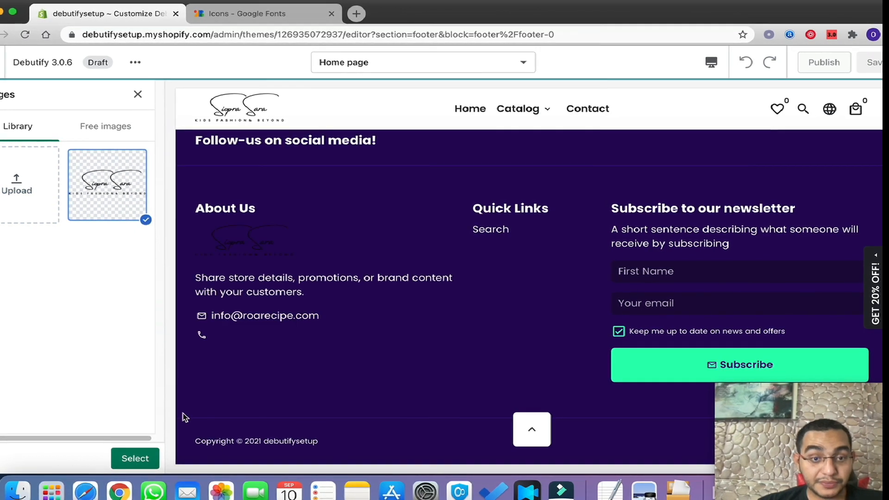
pyautogui.click(156, 465)
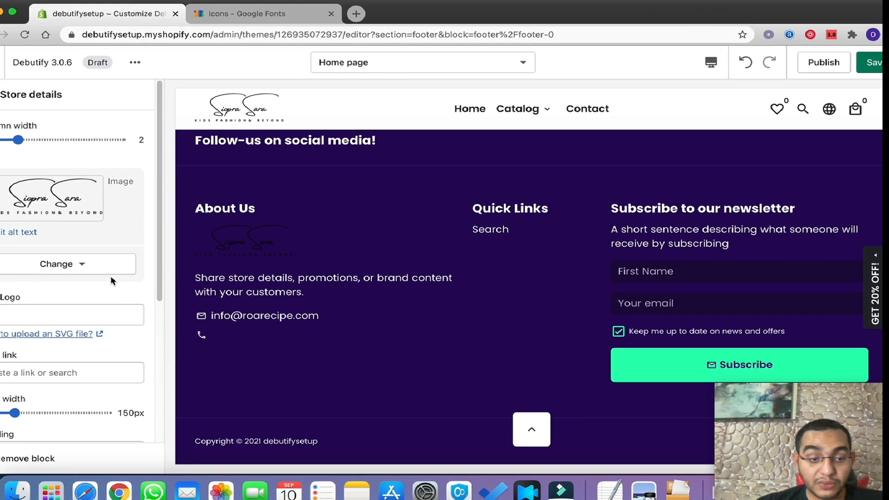
pyautogui.click(1, 94)
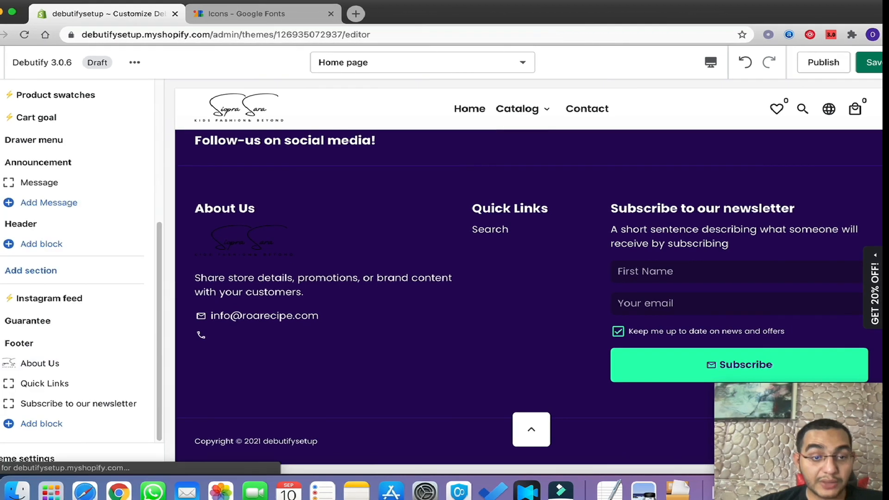
# Set the footer's background color to white (FFFFFF) in the theme's color settings
pyautogui.click(2, 458)
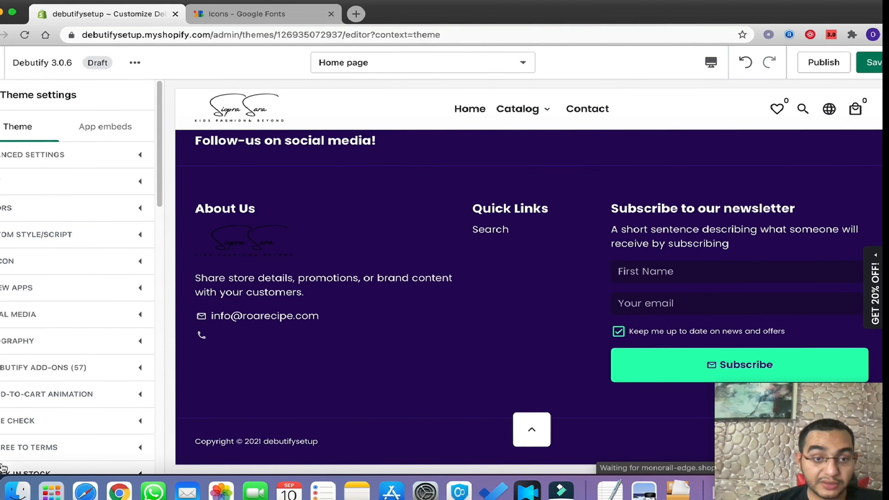
pyautogui.click(2, 209)
pyautogui.scroll(-10, 58, 329)
pyautogui.scroll(-6, 58, 330)
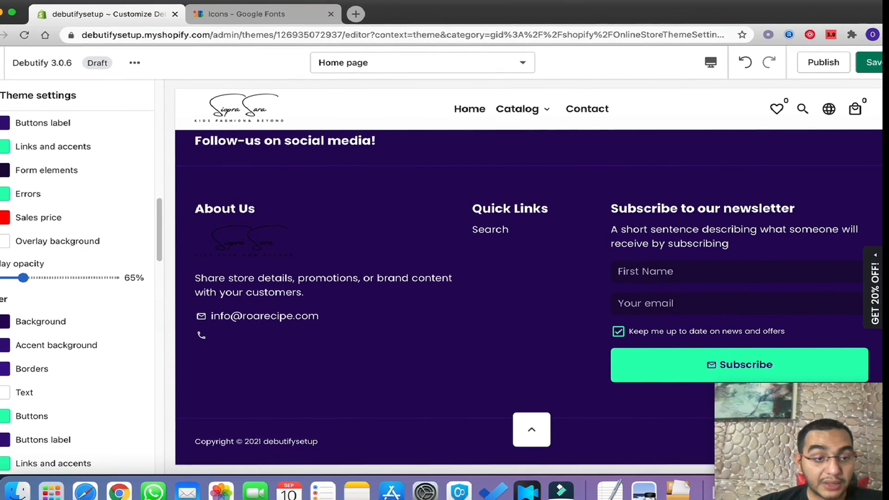
pyautogui.click(4, 324)
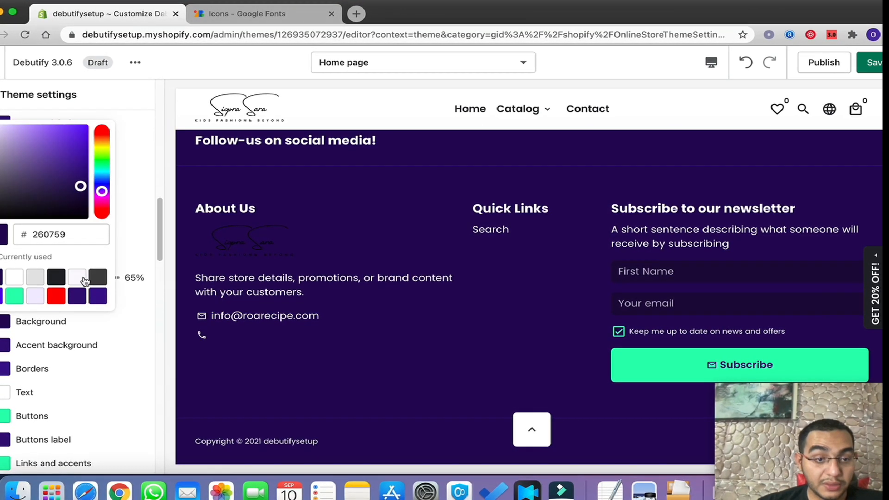
pyautogui.click(14, 277)
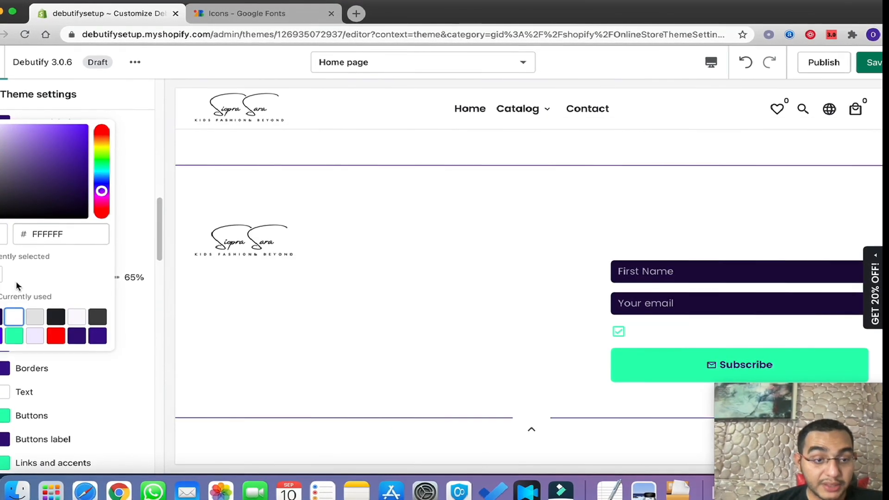
pyautogui.click(117, 391)
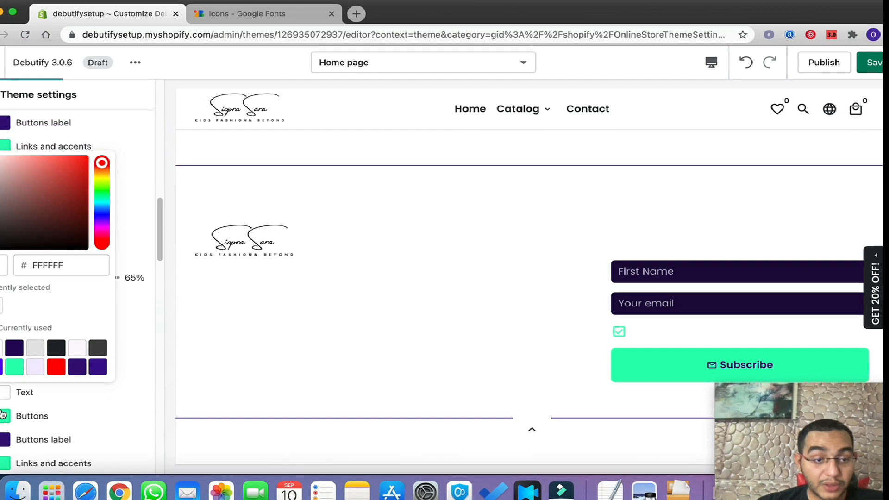
# Set the footer's text color to black (000000)
pyautogui.click(5, 392)
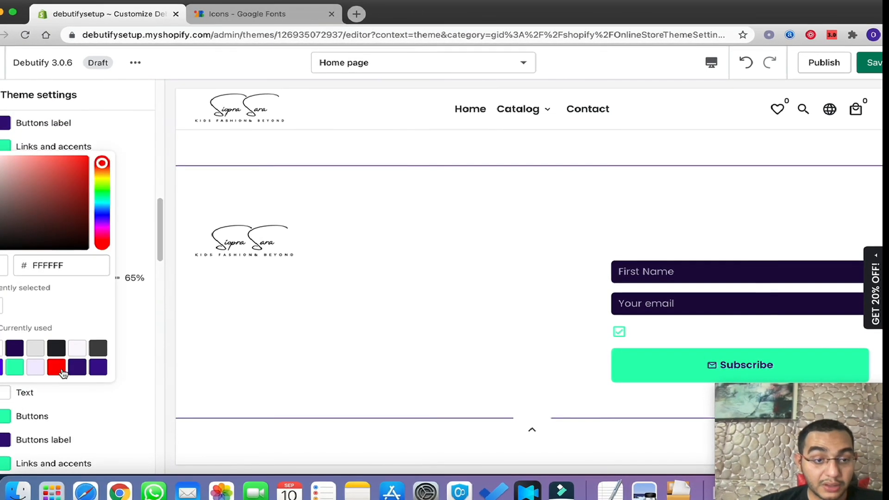
pyautogui.click(53, 352)
pyautogui.moveTo(39, 238); pyautogui.dragTo(28, 259)
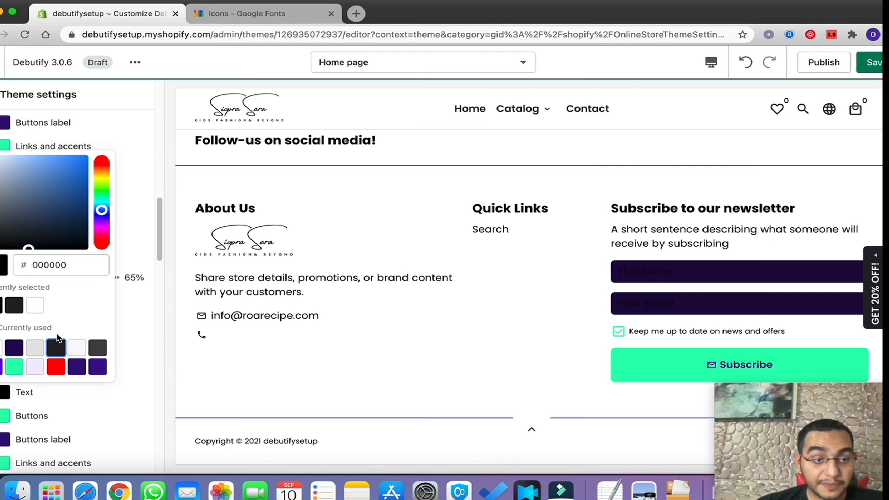
# Set the footer's accent background color to the light grey swatch already used in the theme
pyautogui.click(124, 344)
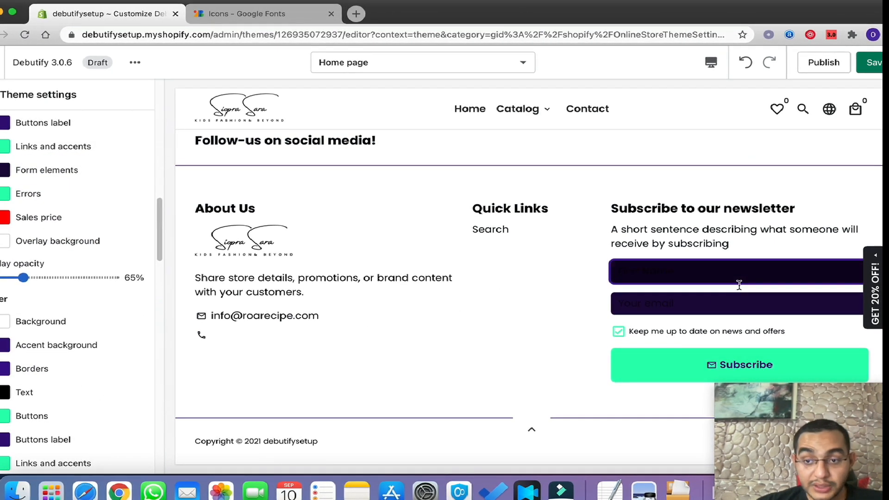
pyautogui.scroll(-2, 56, 301)
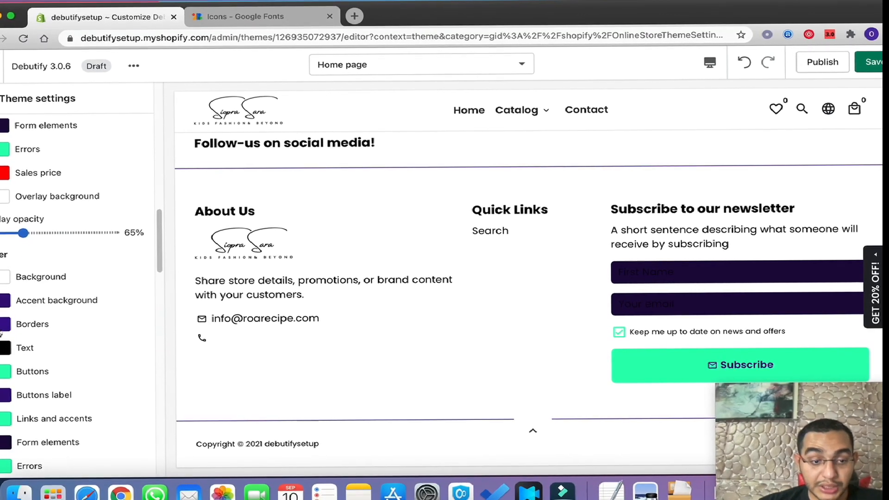
pyautogui.click(5, 299)
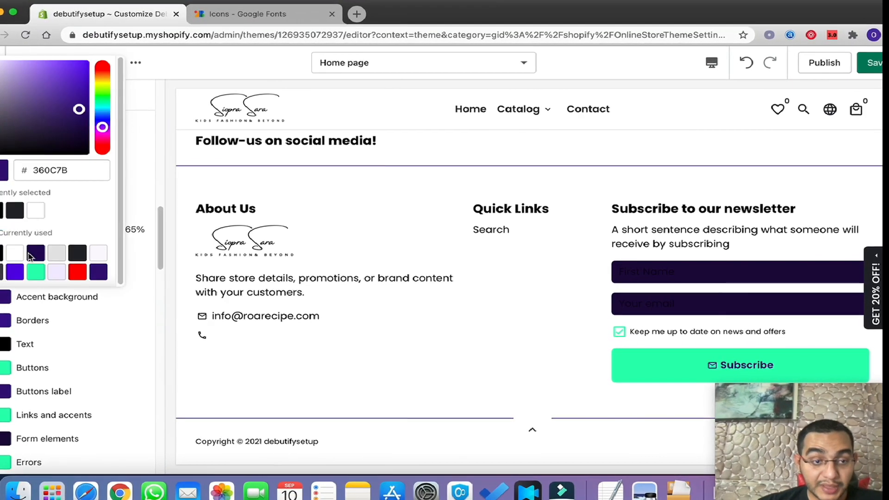
pyautogui.click(54, 253)
pyautogui.click(98, 346)
pyautogui.click(5, 346)
pyautogui.click(32, 348)
pyautogui.scroll(-1, 34, 331)
pyautogui.scroll(-4, 33, 328)
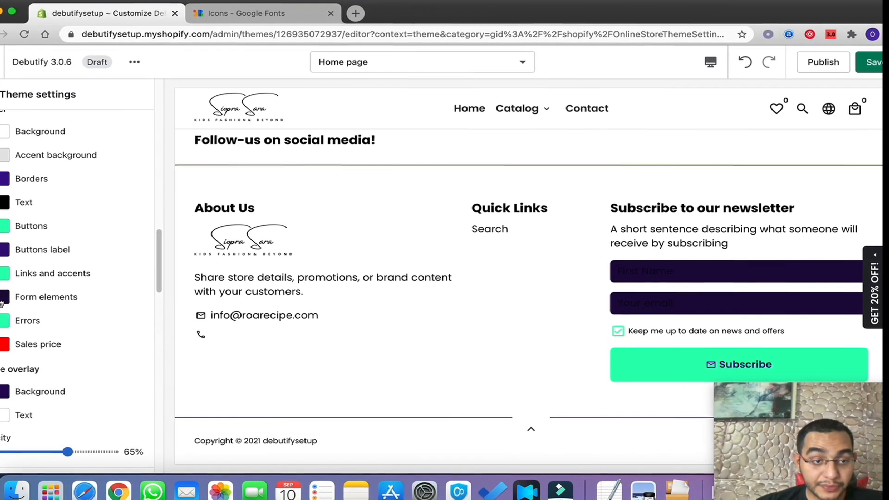
# Change the footer's form elements color to the same light grey swatch
pyautogui.click(2, 302)
pyautogui.click(1, 211)
pyautogui.click(146, 326)
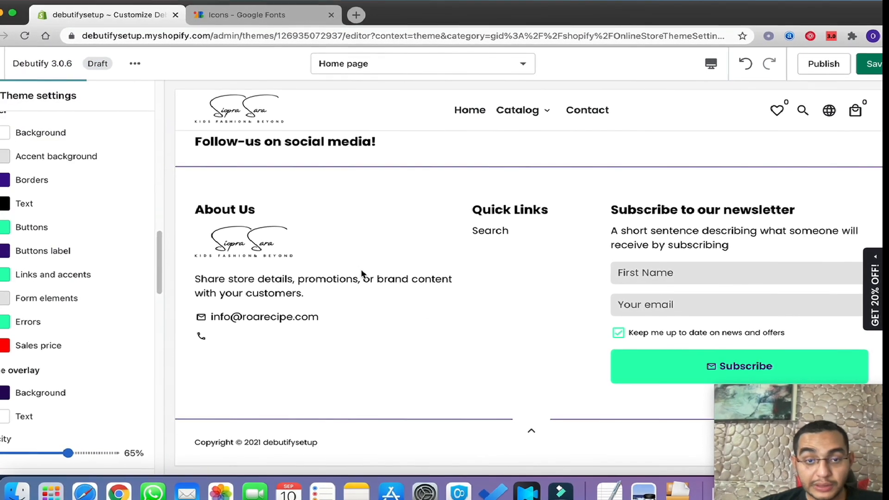
pyautogui.scroll(1, 478, 324)
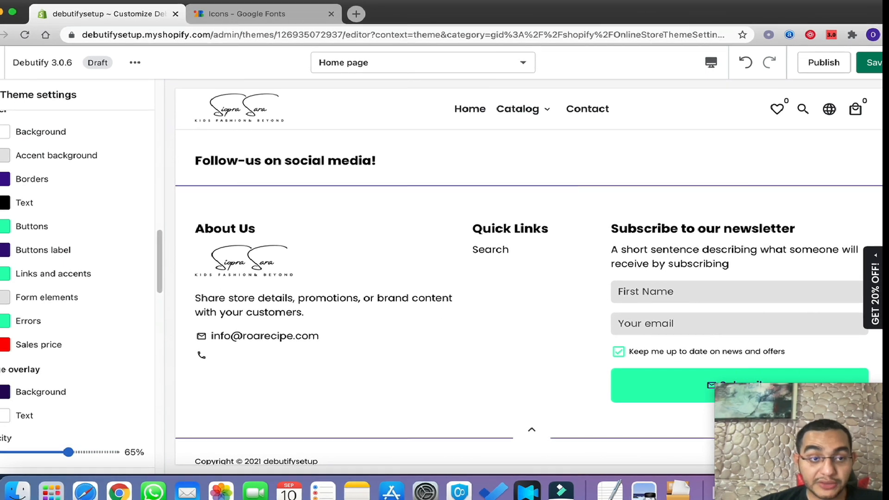
# Open the footer's About Us block and select its store description text to show where it is edited
pyautogui.click(1, 94)
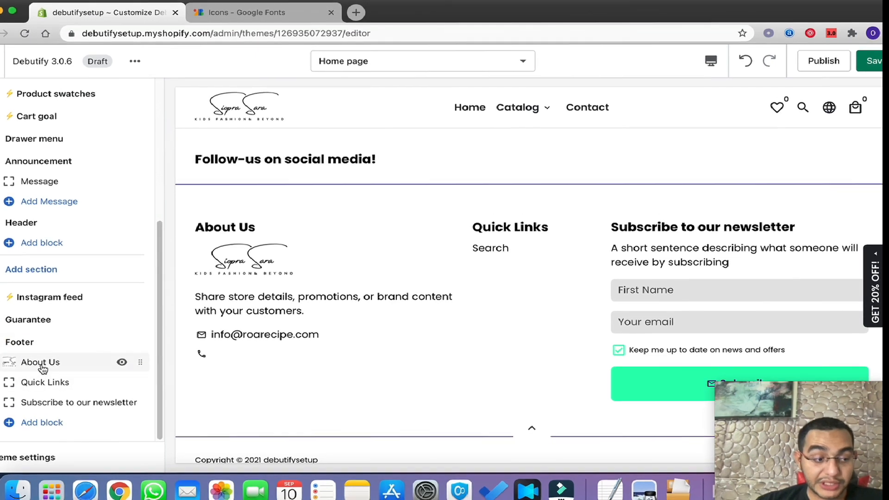
pyautogui.click(41, 364)
pyautogui.scroll(-5, 31, 365)
pyautogui.click(70, 363)
pyautogui.press('super+a')
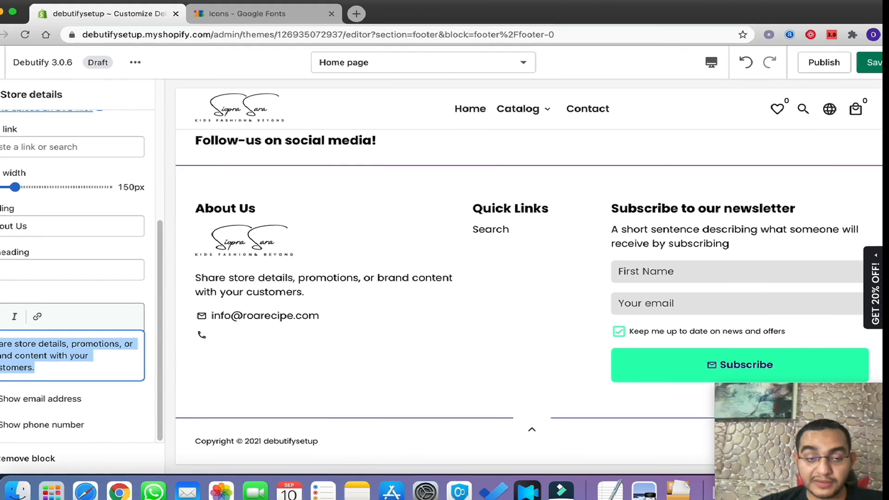
pyautogui.click(1, 95)
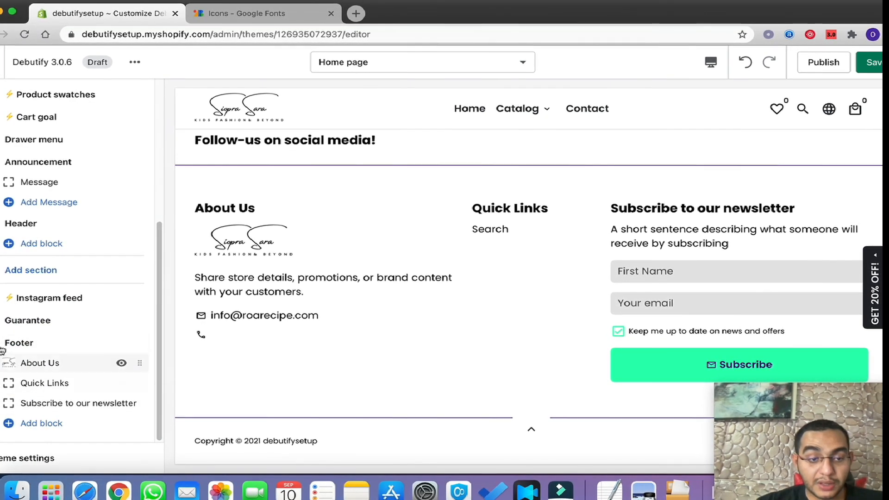
# Examine the Guarantee section's settings, its list of blocks and its place on the home page
pyautogui.scroll(3, 5, 356)
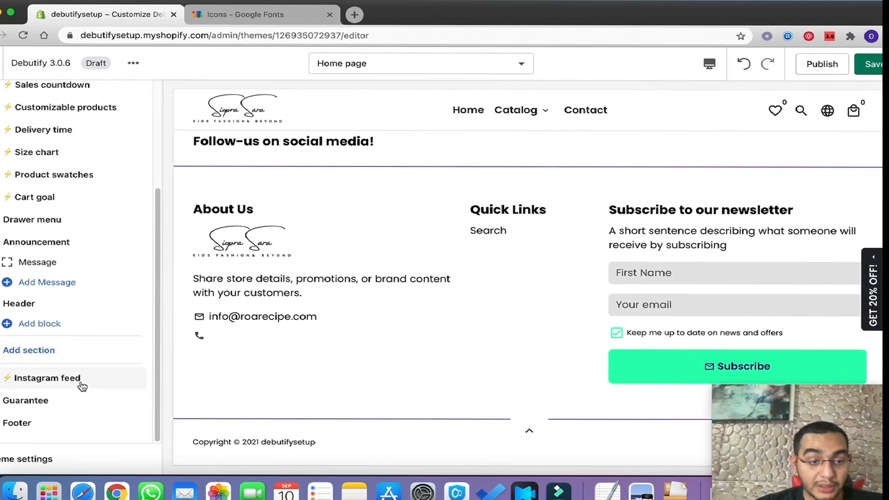
pyautogui.scroll(7, 354, 236)
pyautogui.scroll(-3, 351, 240)
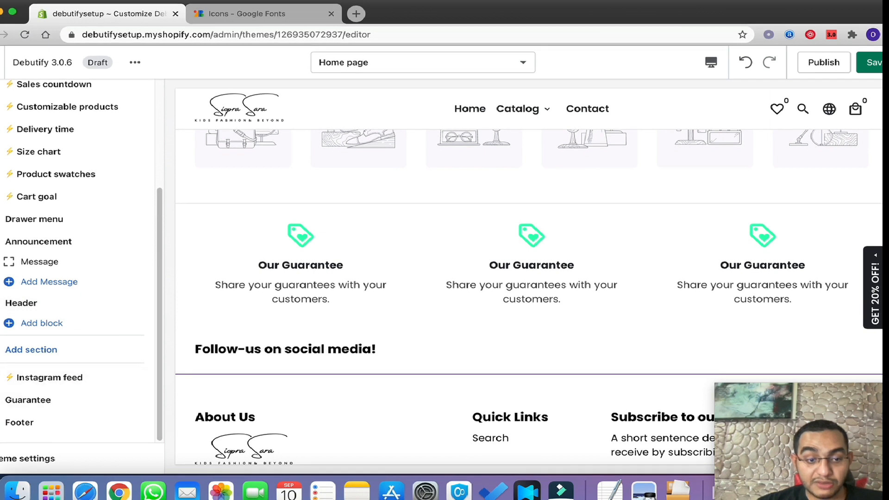
pyautogui.click(36, 408)
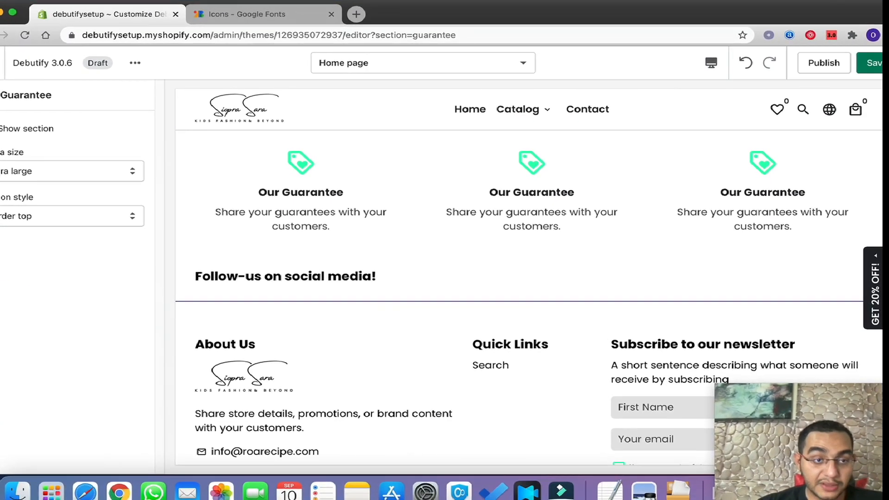
pyautogui.click(1, 97)
pyautogui.scroll(-2, 65, 319)
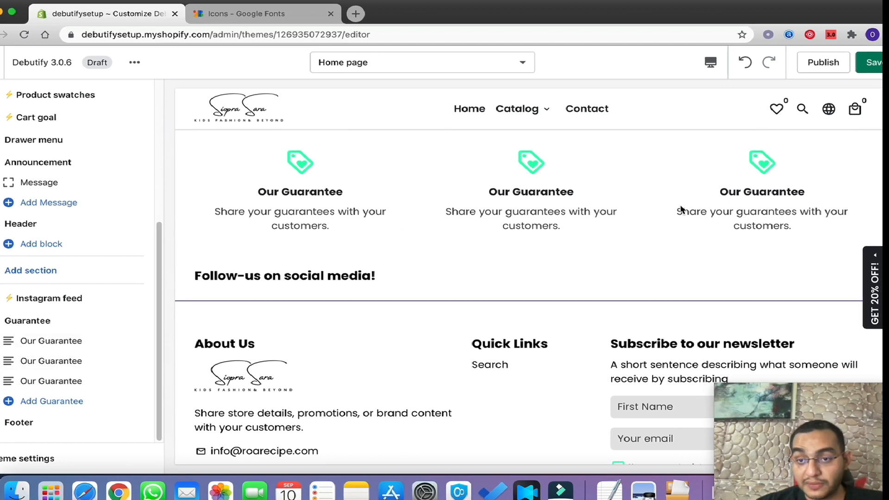
pyautogui.scroll(3, 604, 227)
pyautogui.scroll(-1, 602, 226)
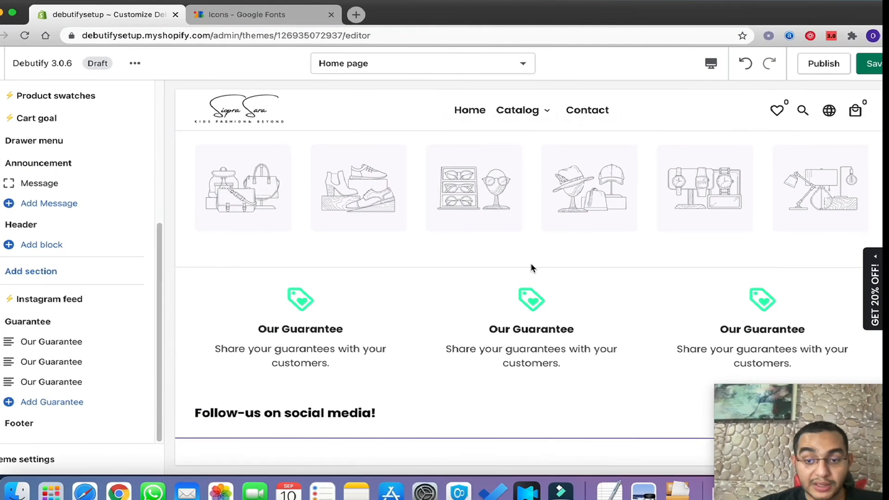
# Open the first Our Guarantee block and look up the Lock icon's name in the linked Google Fonts icon library
pyautogui.click(43, 345)
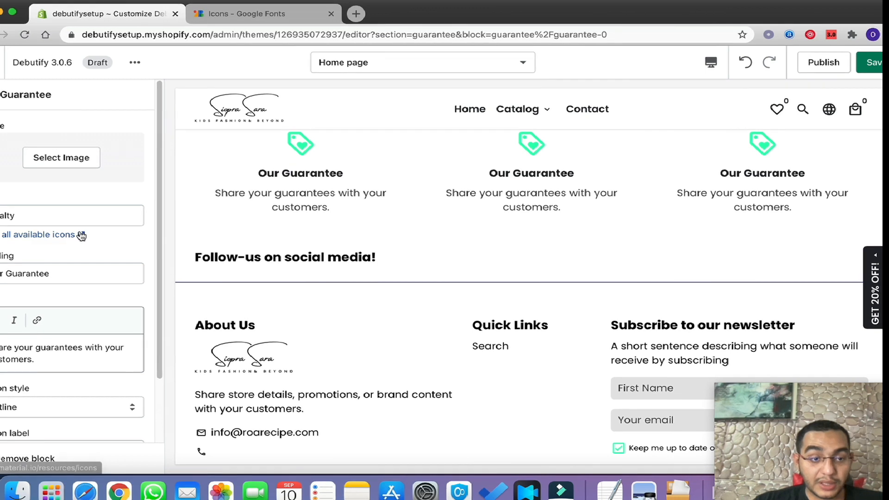
pyautogui.click(51, 240)
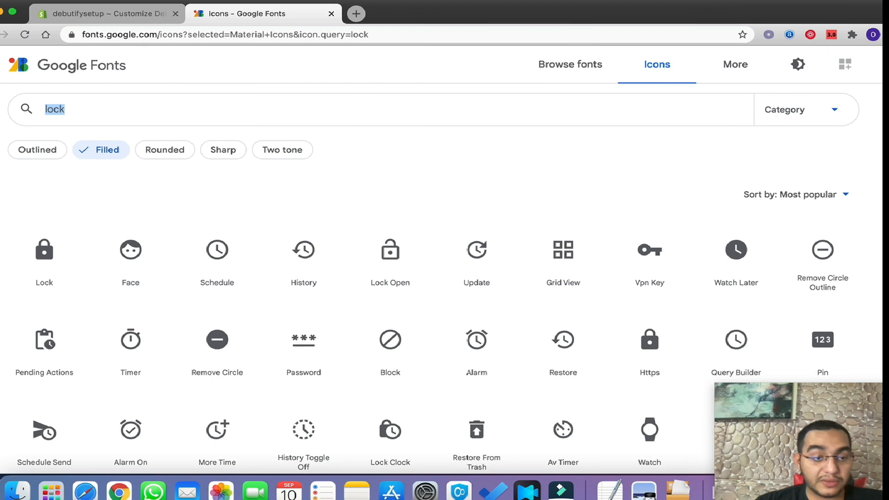
pyautogui.click(76, 258)
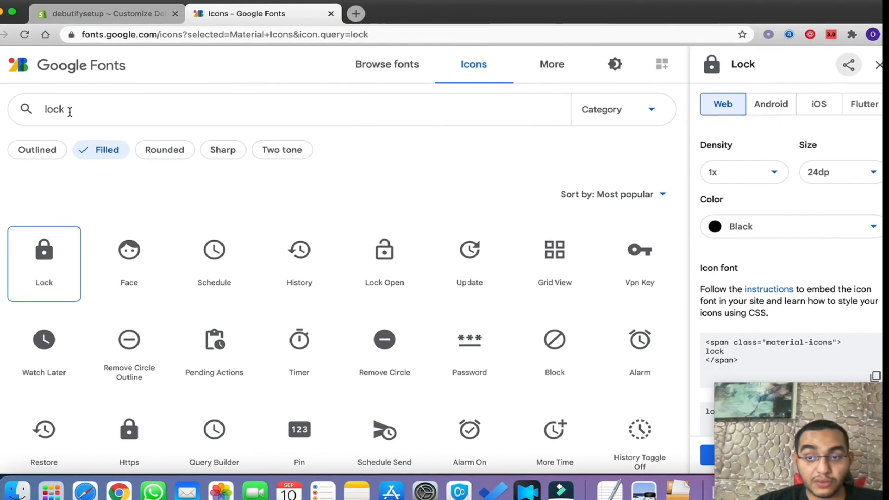
pyautogui.scroll(-5, 798, 282)
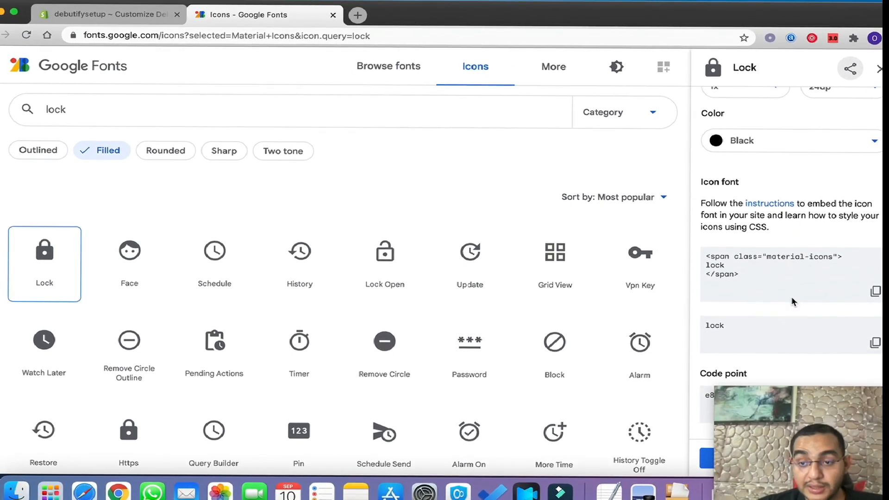
pyautogui.scroll(-2, 870, 300)
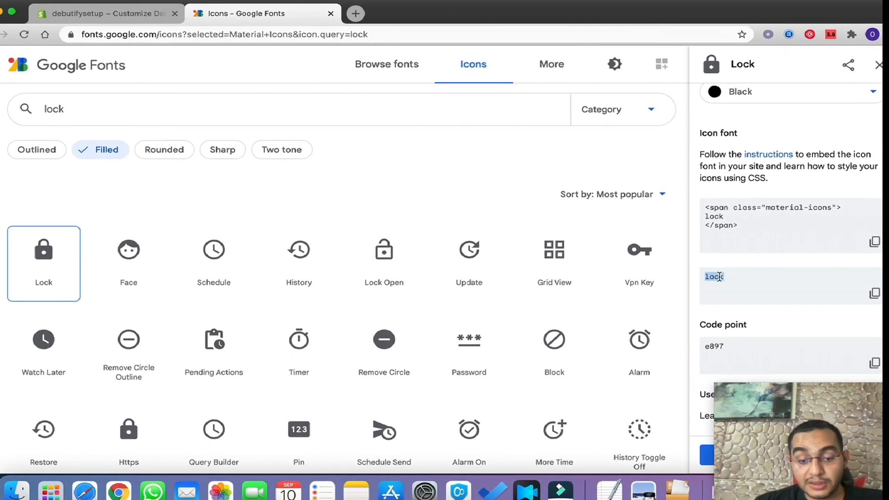
# Return to the theme editor and set the first guarantee block's icon to lock
pyautogui.click(74, 13)
pyautogui.doubleClick(19, 215)
pyautogui.write('lock')
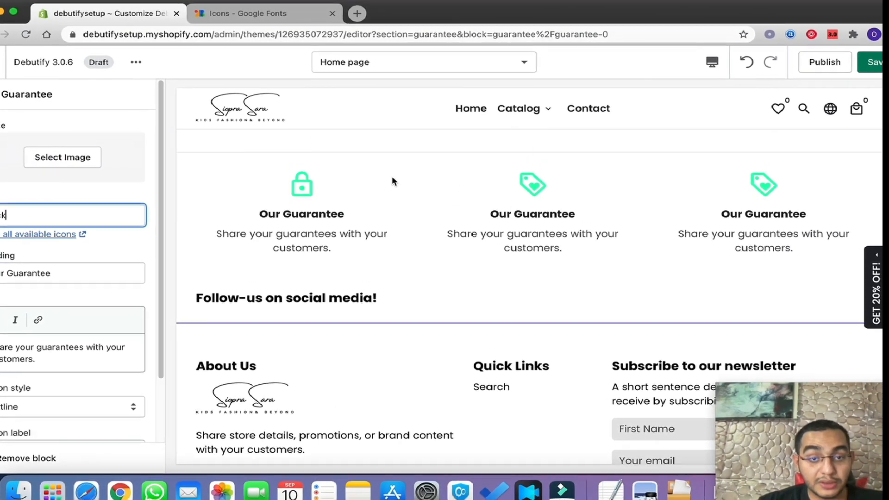
pyautogui.scroll(2, 391, 178)
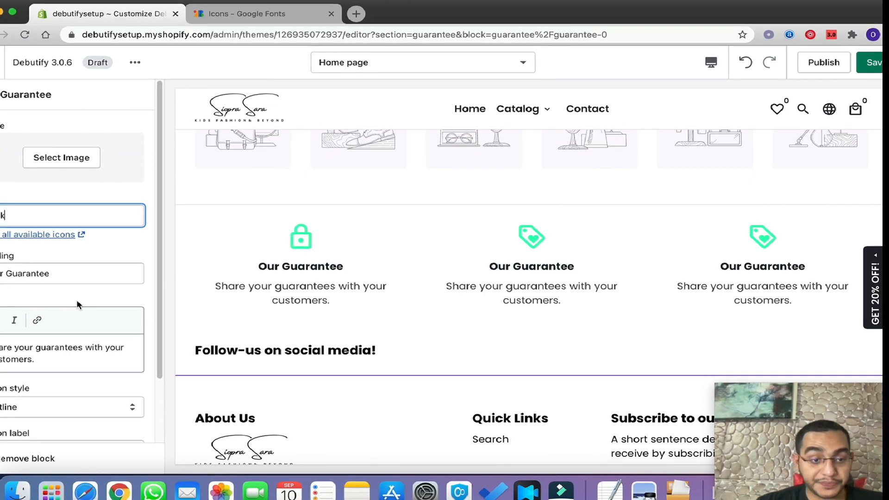
# Change the first guarantee block's heading to Secure Payment
pyautogui.tripleClick(36, 358)
pyautogui.doubleClick(49, 280)
pyautogui.tripleClick(49, 279)
pyautogui.write('Sec')
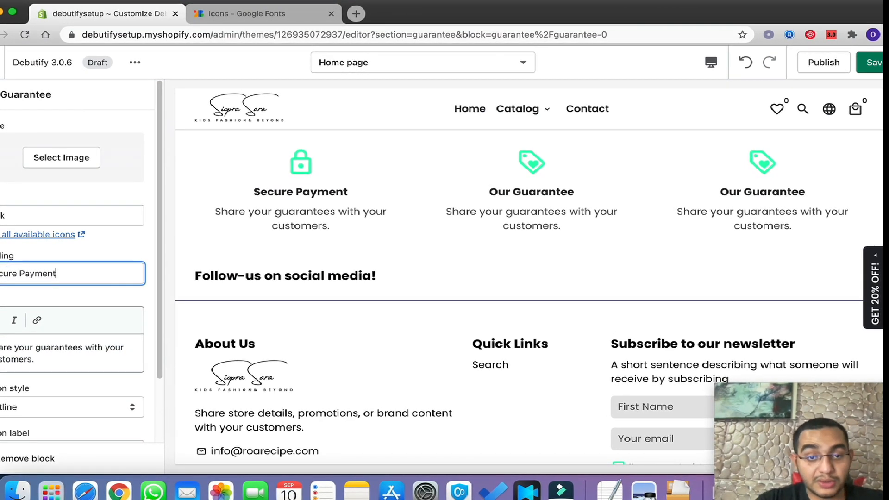
pyautogui.tripleClick(54, 360)
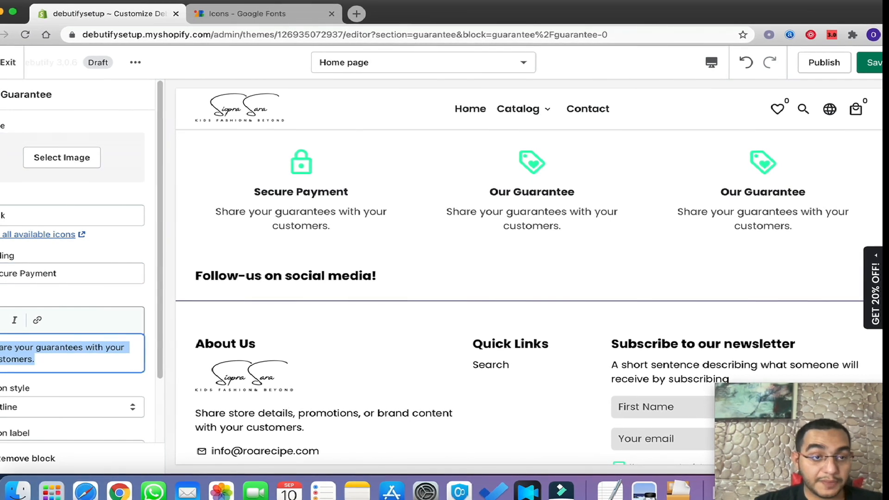
# Open the second guarantee block, search Google Fonts icons for shipping and copy the Local Shipping icon's name
pyautogui.click(1, 95)
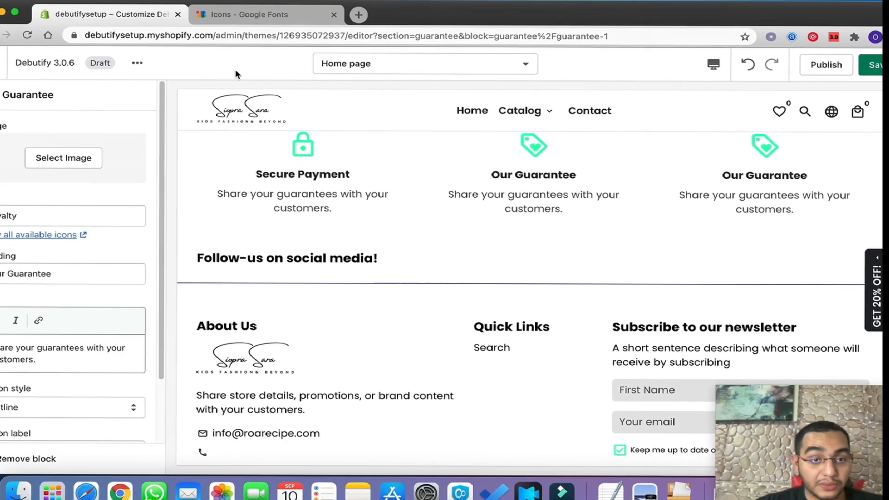
pyautogui.click(240, 11)
pyautogui.tripleClick(107, 105)
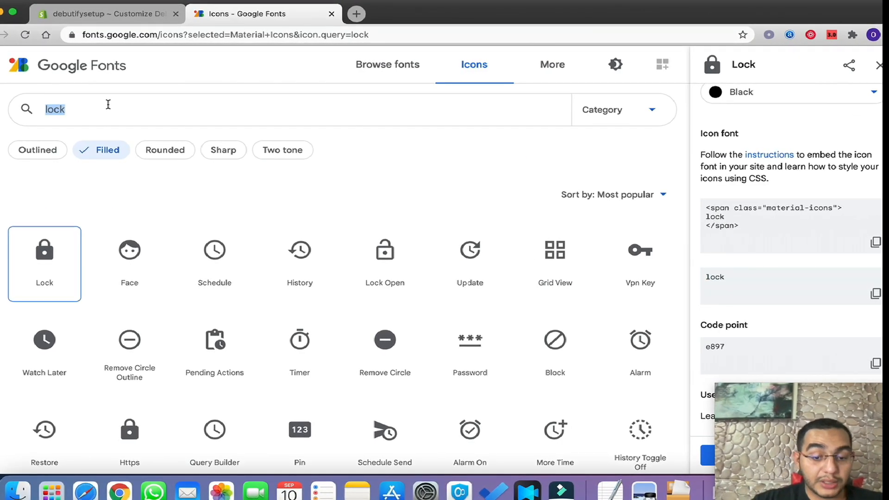
pyautogui.write('shipping')
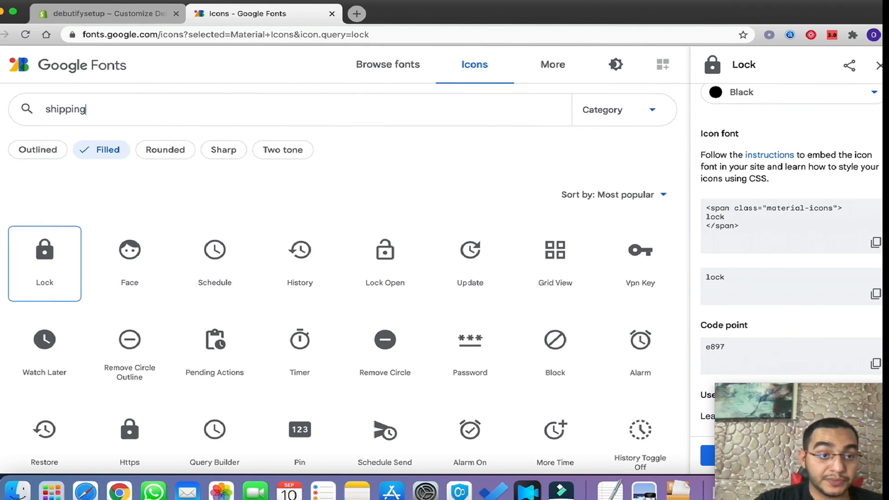
pyautogui.click(45, 264)
pyautogui.scroll(-1, 475, 243)
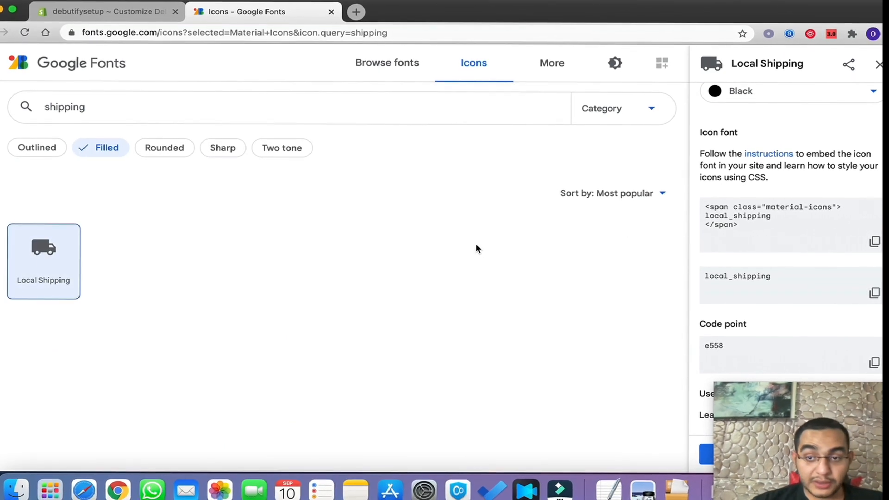
pyautogui.doubleClick(745, 279)
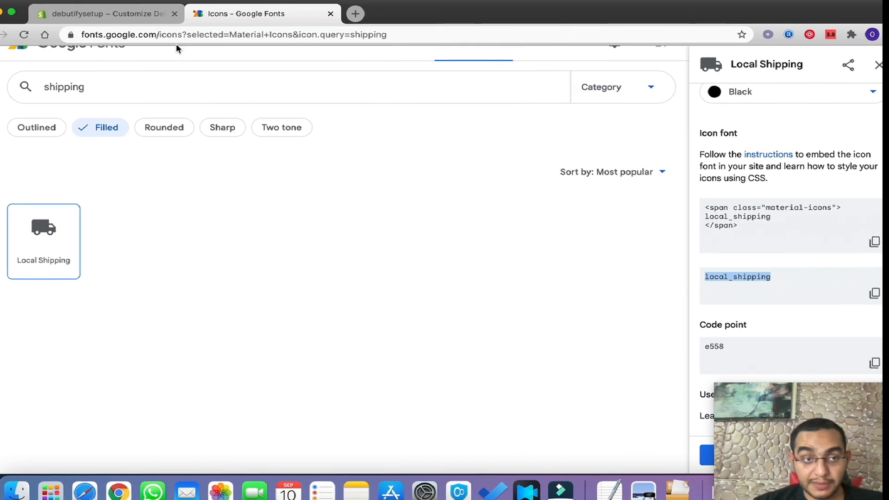
# Return to the theme editor and set the second guarantee block's icon to local_shipping
pyautogui.click(88, 14)
pyautogui.tripleClick(65, 269)
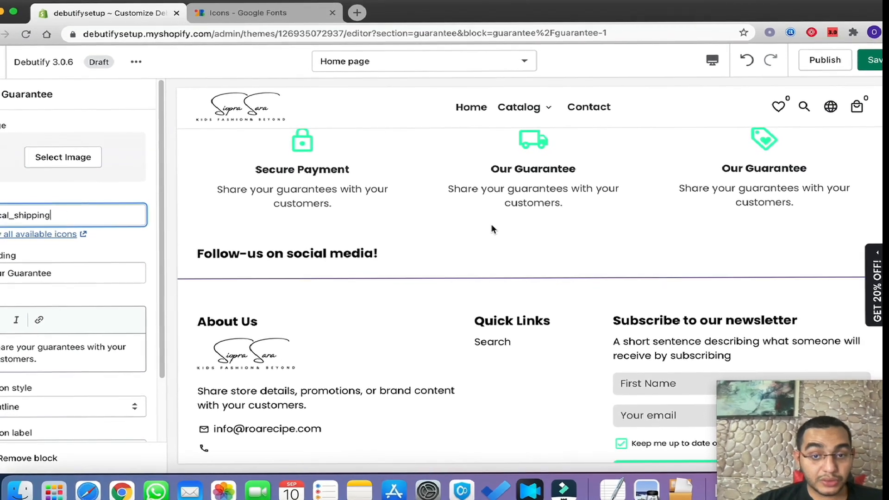
pyautogui.scroll(-1, 490, 223)
pyautogui.scroll(4, 483, 213)
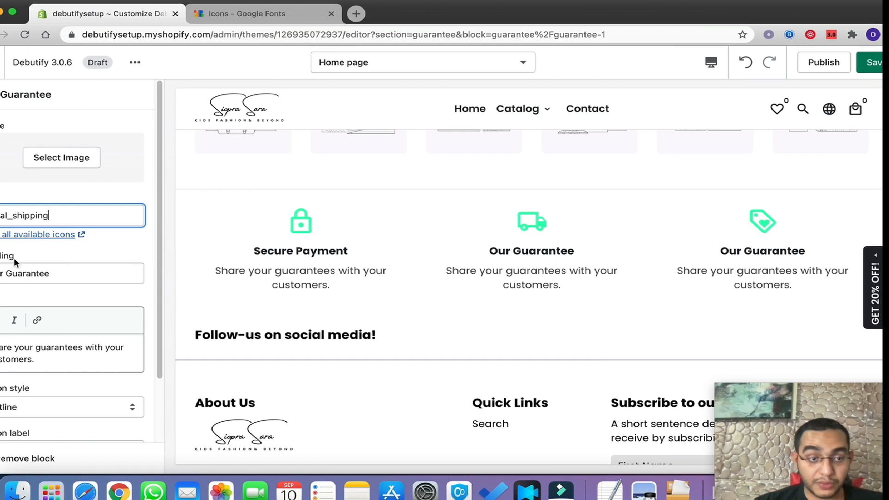
# Change the second guarantee block's heading to Expedited Worldwide Shipping and clear its description text
pyautogui.tripleClick(36, 277)
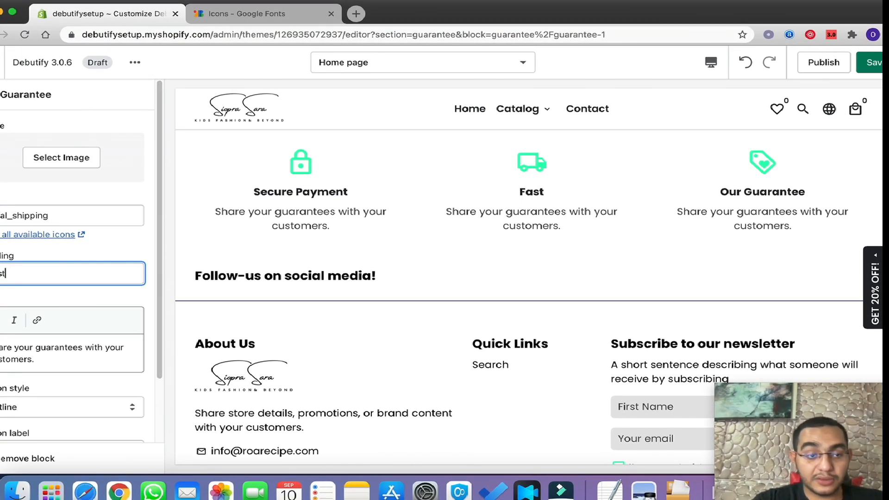
pyautogui.write('F')
pyautogui.press('BackSpace')
pyautogui.write('Ep')
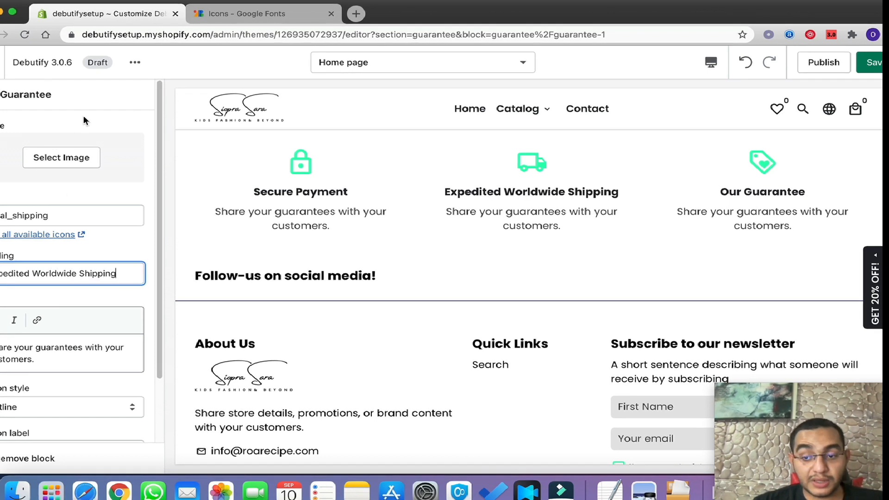
pyautogui.tripleClick(37, 350)
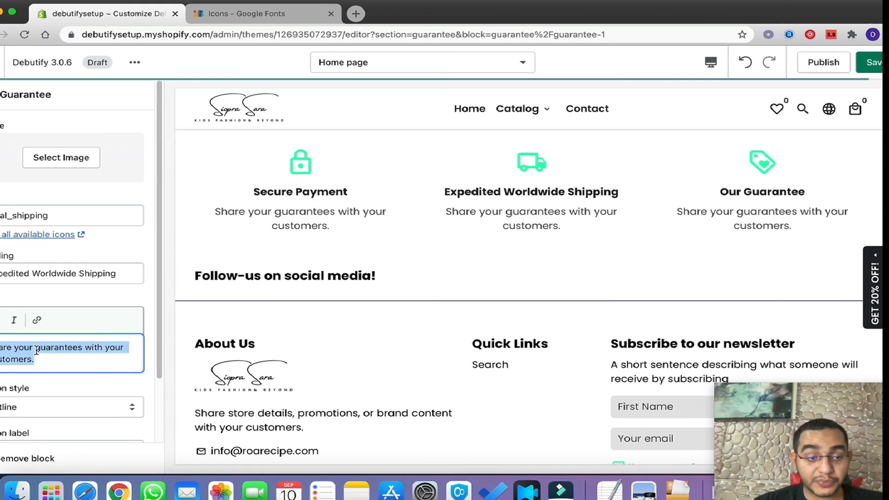
pyautogui.press('BackSpace')
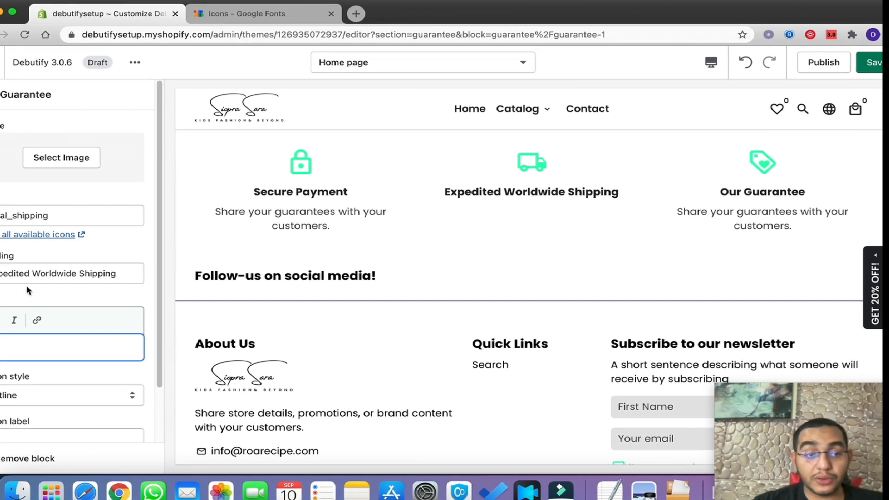
# Clear the description text of the Secure Payment guarantee block
pyautogui.click(4, 95)
pyautogui.click(46, 340)
pyautogui.doubleClick(29, 363)
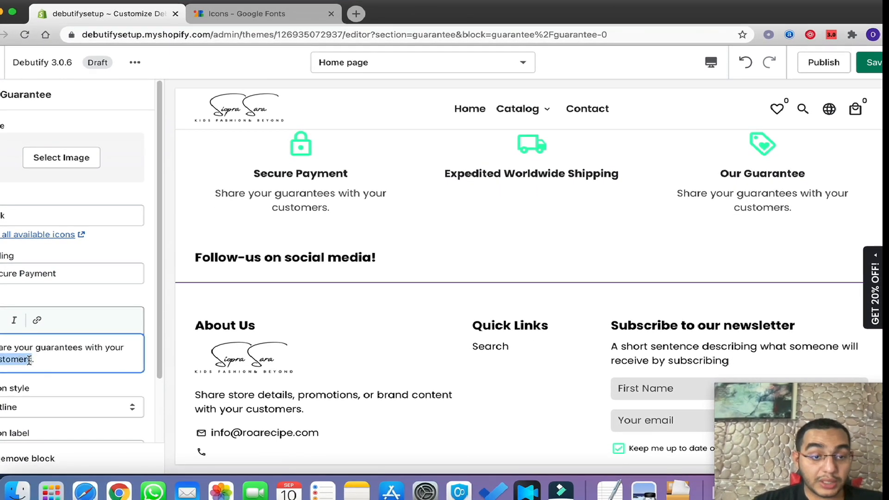
pyautogui.press('BackSpace')
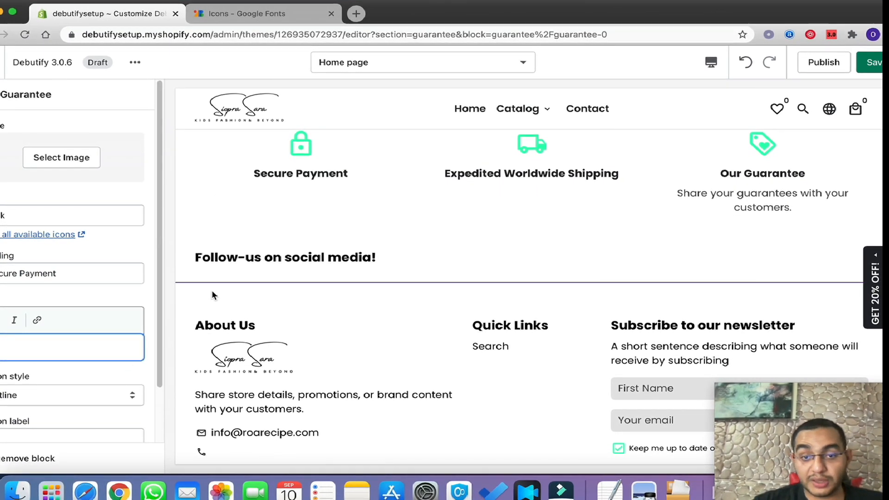
# Open the third guarantee block, Our Guarantee, and clear its description text
pyautogui.click(4, 95)
pyautogui.click(52, 385)
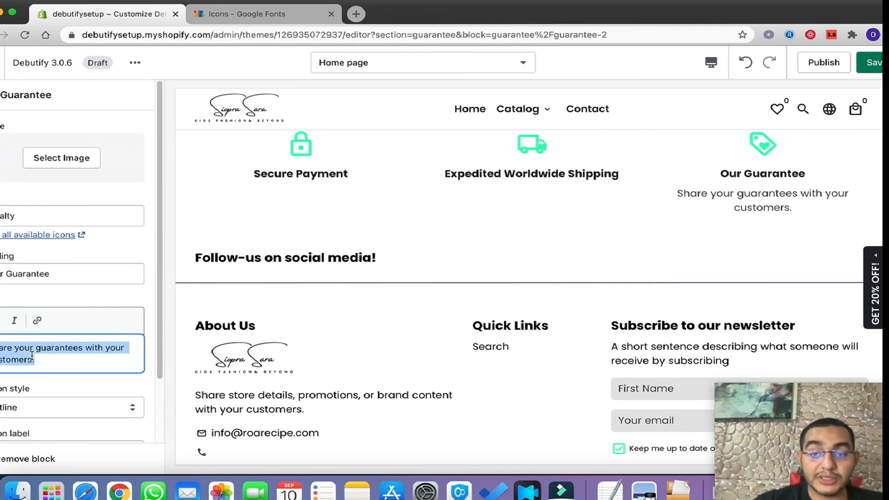
pyautogui.press('BackSpace')
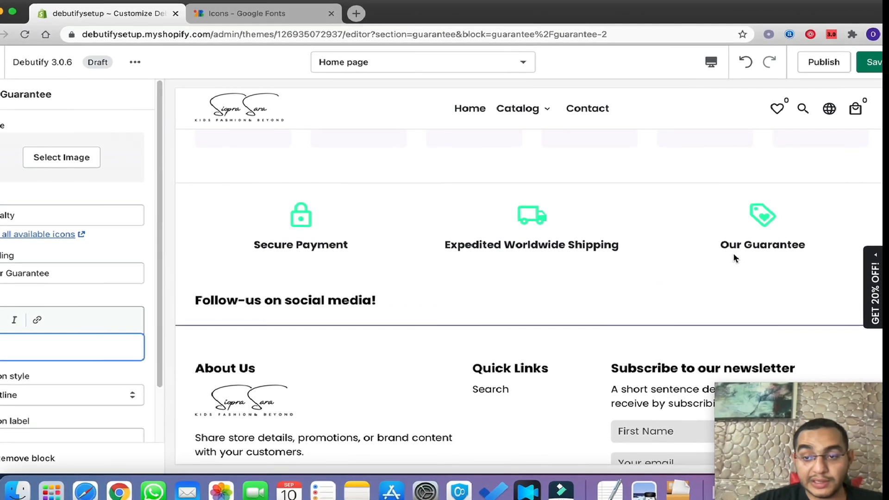
pyautogui.scroll(-2, 472, 242)
# Change the third guarantee block's heading to Best Quality Guaranteed and return to the section list
pyautogui.click(1, 94)
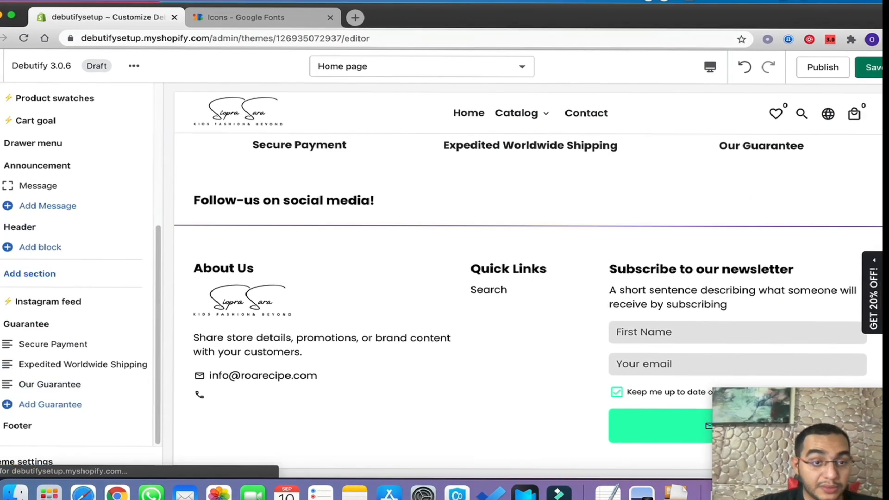
pyautogui.click(51, 384)
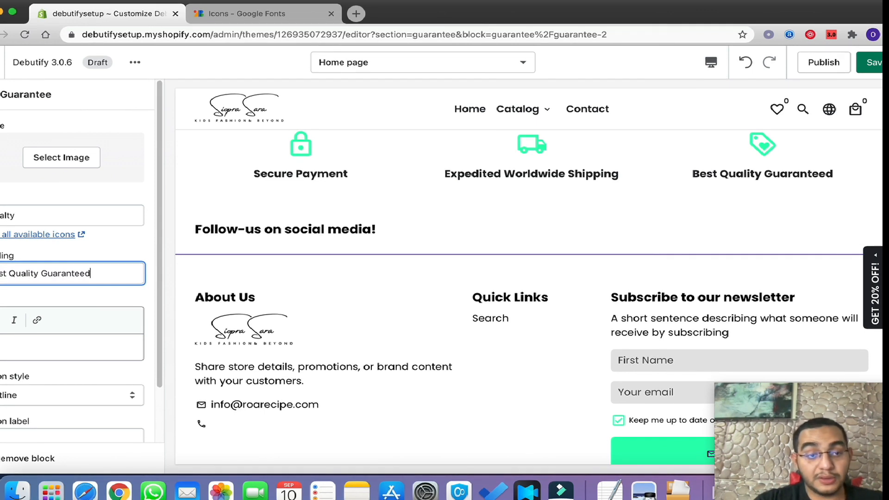
pyautogui.scroll(-1, 315, 194)
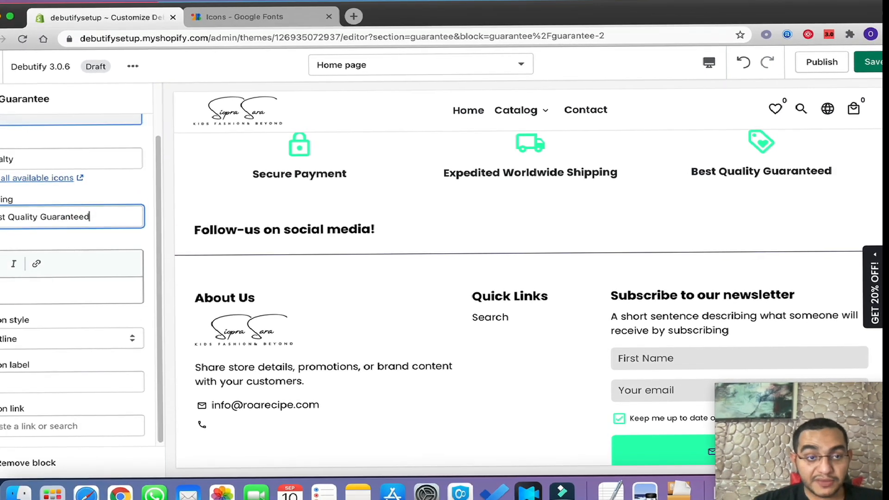
pyautogui.click(2, 94)
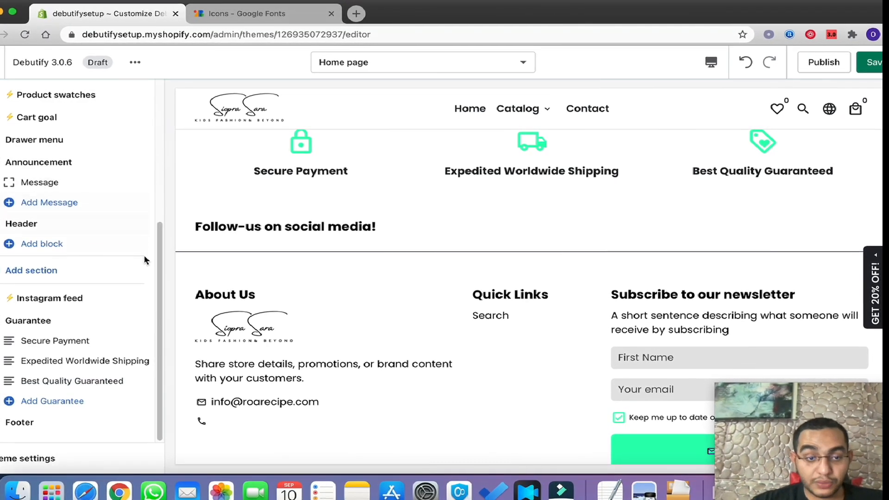
# Add a Slideshow section to the home page below the header
pyautogui.scroll(-1, 466, 257)
pyautogui.scroll(6, 468, 256)
pyautogui.scroll(-2, 470, 261)
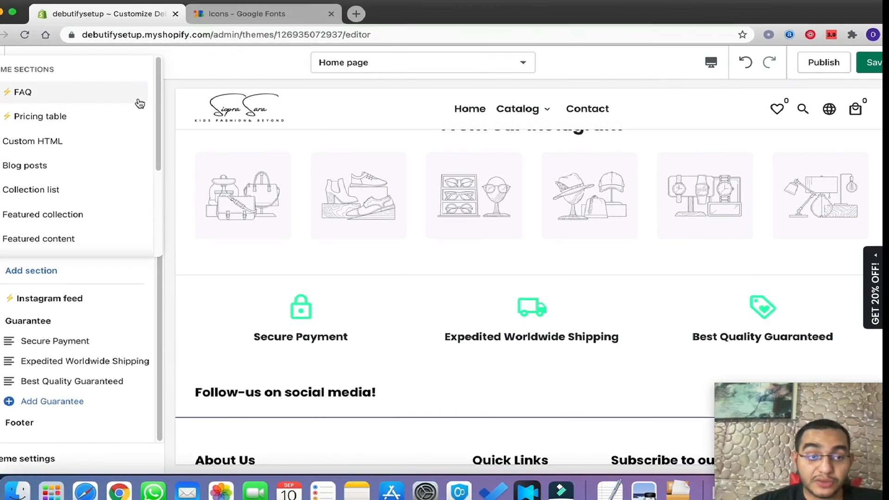
pyautogui.moveTo(155, 105); pyautogui.dragTo(149, 202)
pyautogui.click(64, 213)
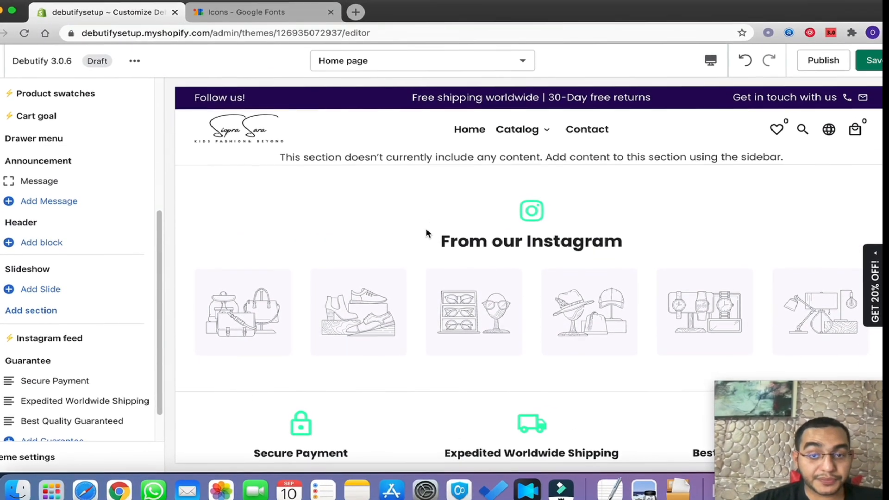
# Add a slide to the Slideshow section and open its settings
pyautogui.click(9, 290)
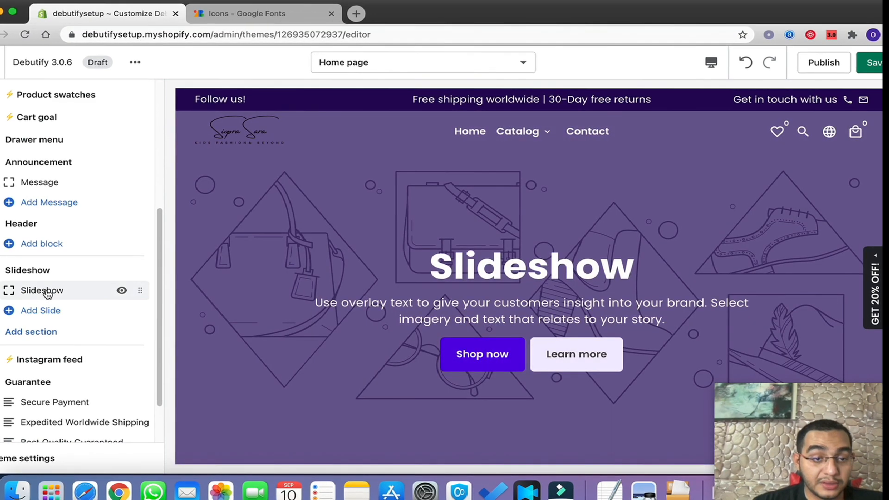
pyautogui.click(14, 290)
pyautogui.click(11, 95)
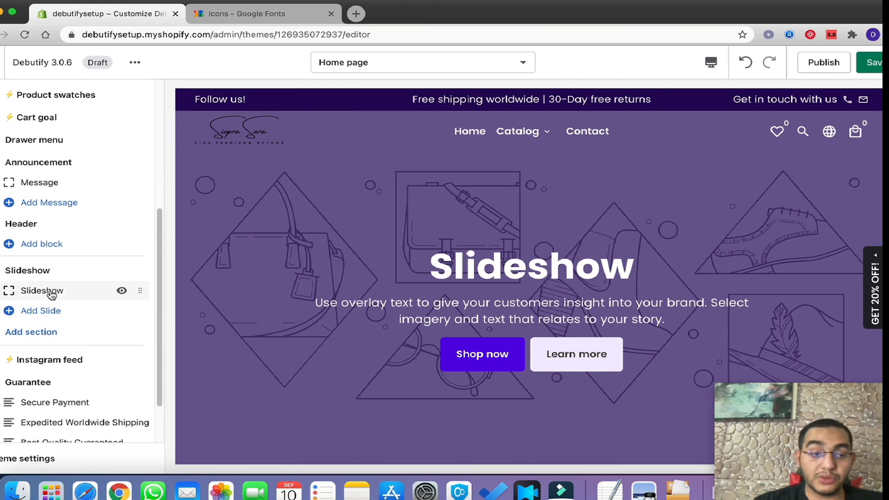
pyautogui.click(51, 292)
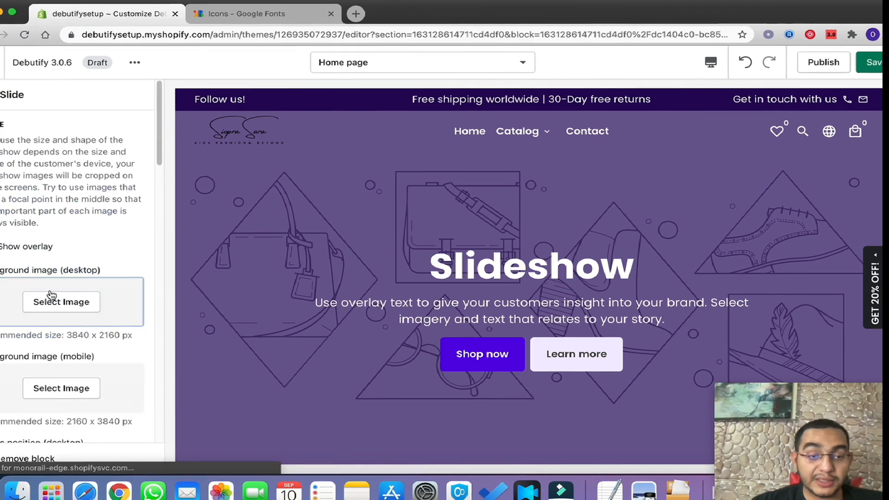
# Start choosing the slide's desktop background image and search the free images for pets
pyautogui.scroll(-3, 58, 296)
pyautogui.click(56, 215)
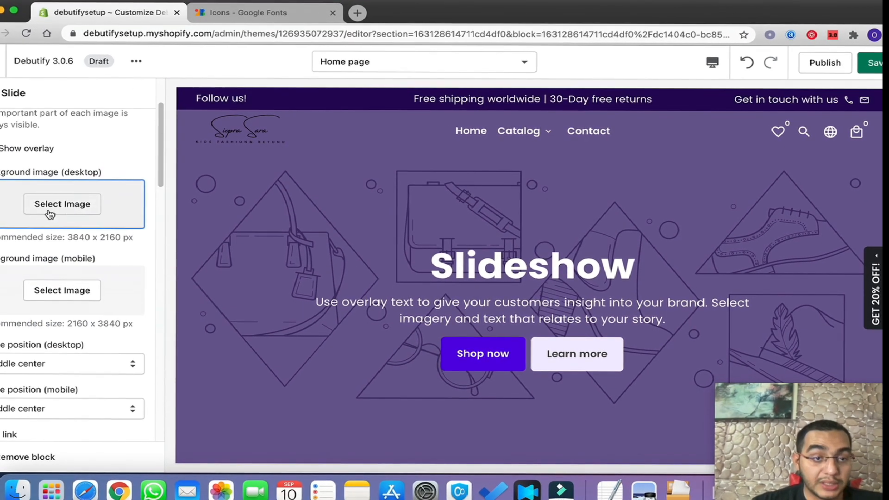
pyautogui.click(82, 132)
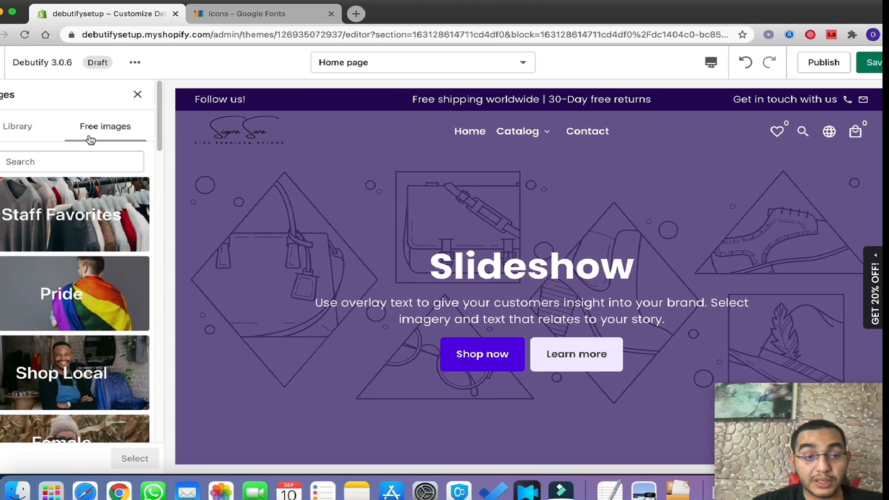
pyautogui.click(75, 161)
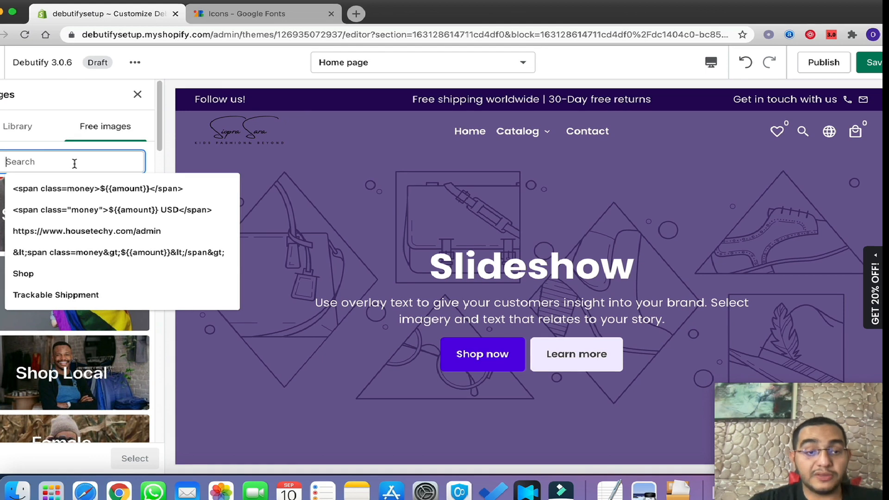
pyautogui.write('pets')
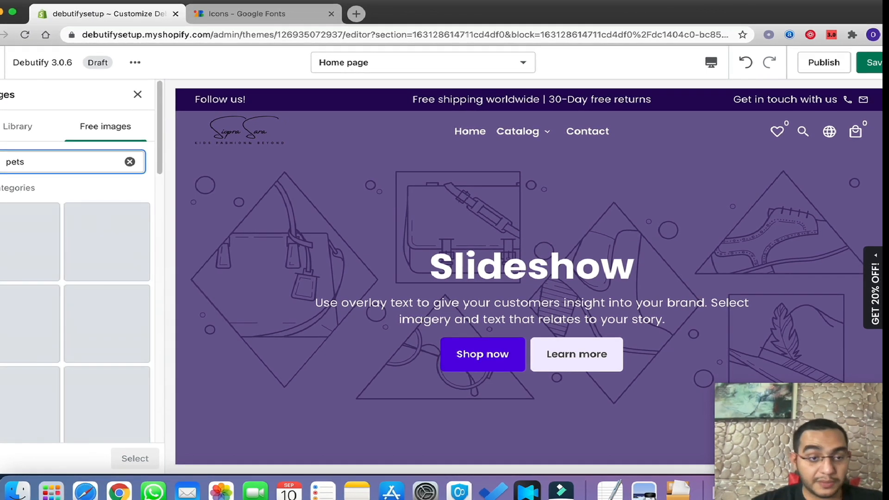
# Use the photo of the brown dog on the teal sofa as the slide's desktop background image
pyautogui.scroll(-3, 46, 288)
pyautogui.scroll(-2, 60, 285)
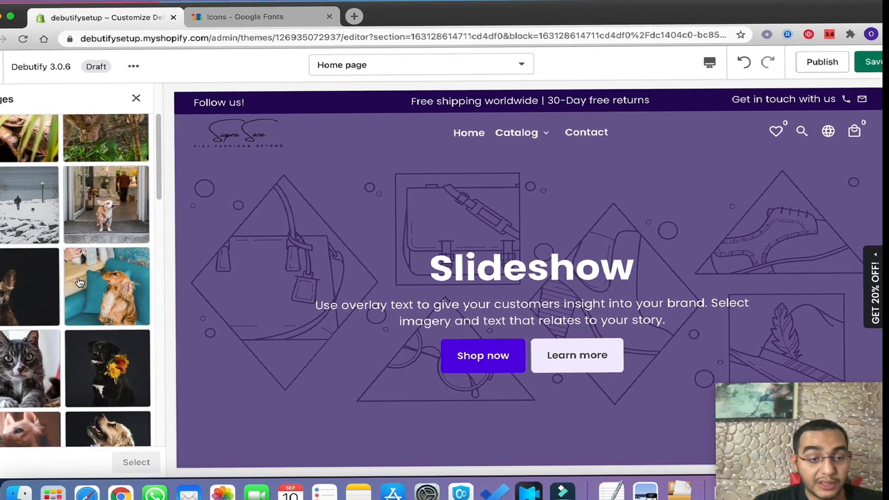
pyautogui.click(88, 283)
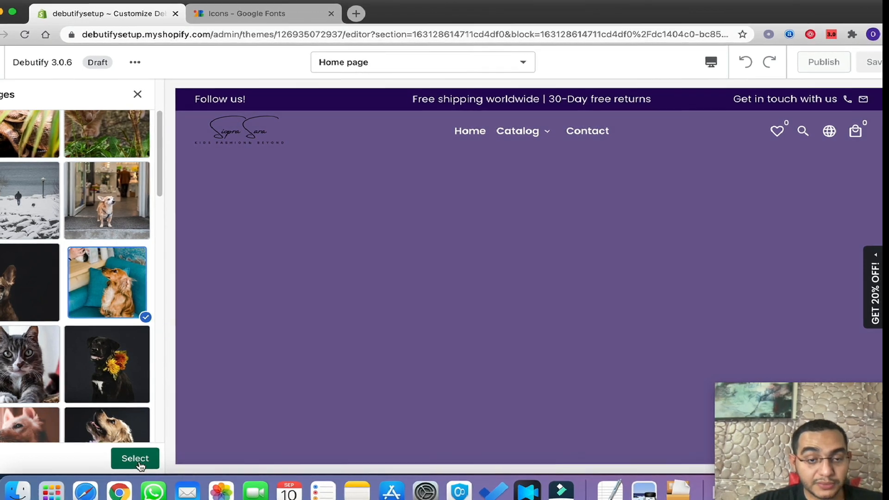
pyautogui.click(139, 463)
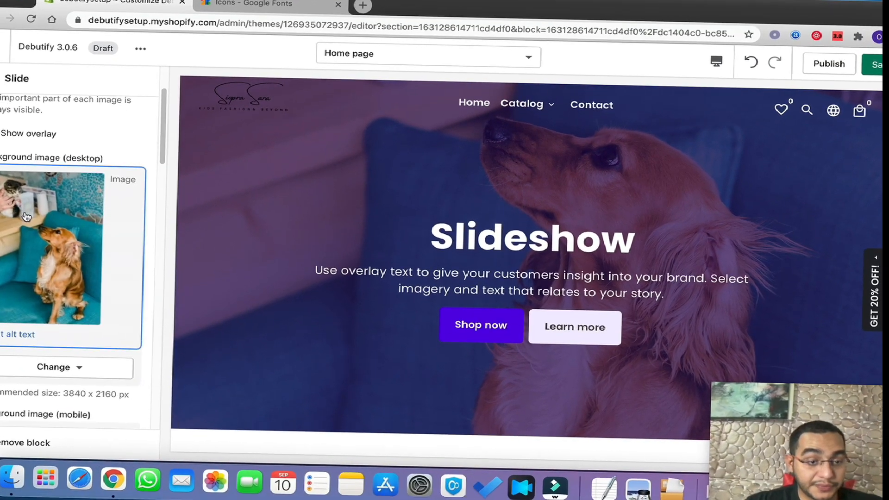
# Examine the slide's settings and how its background image and overlay text look in the desktop preview
pyautogui.scroll(-10, 27, 217)
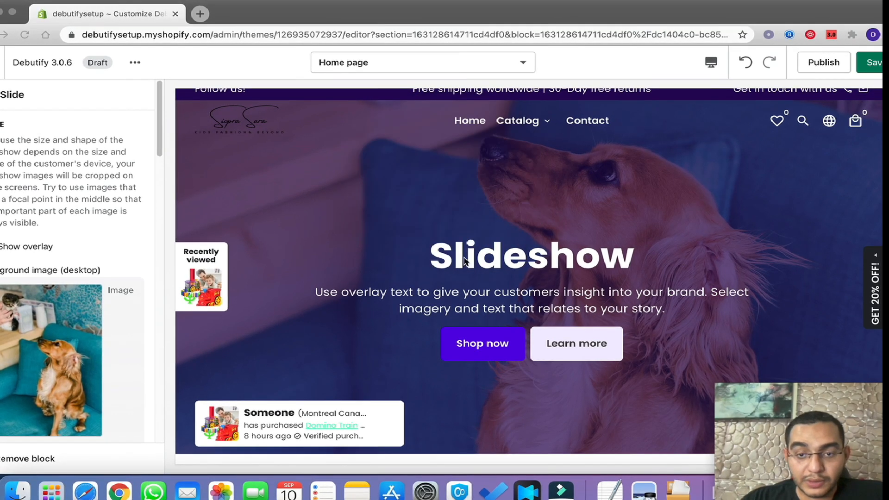
pyautogui.scroll(-1, 83, 332)
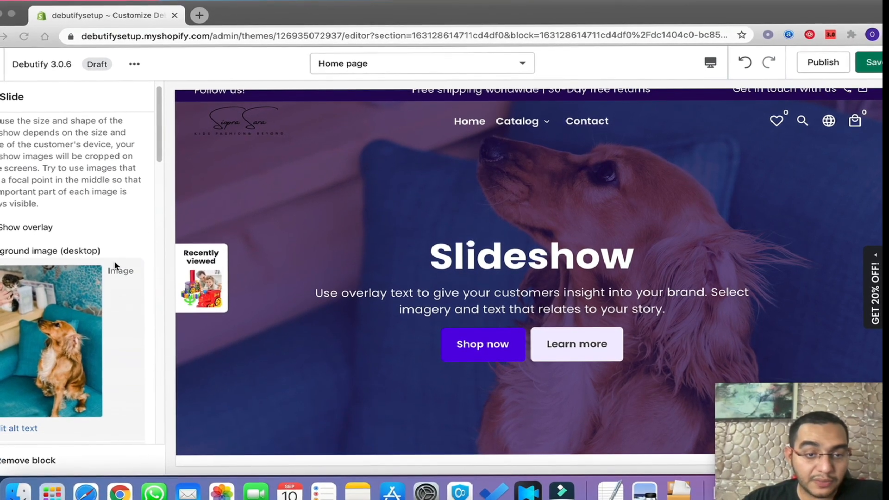
pyautogui.scroll(-2, 329, 218)
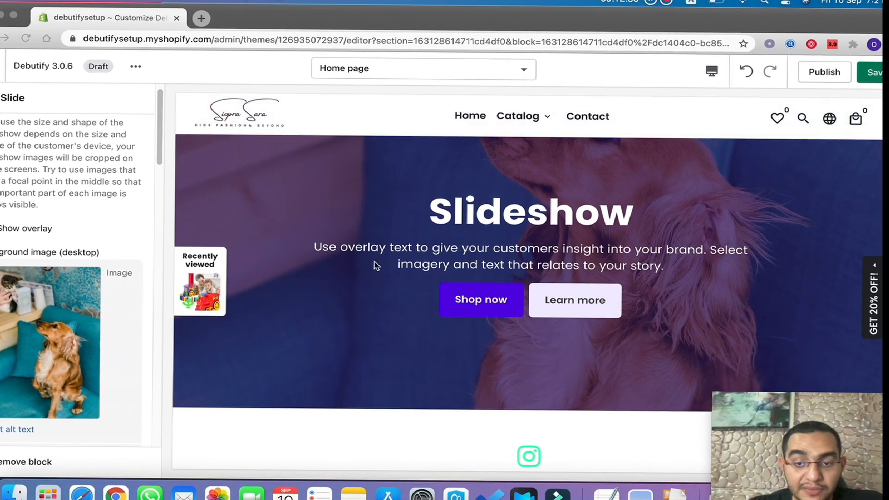
pyautogui.scroll(3, 373, 262)
pyautogui.scroll(-1, 393, 199)
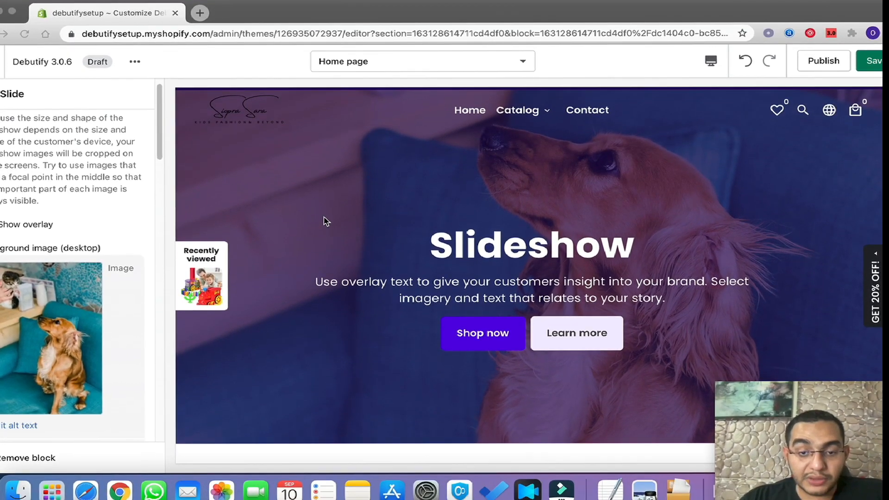
pyautogui.scroll(-2, 390, 234)
pyautogui.scroll(3, 390, 231)
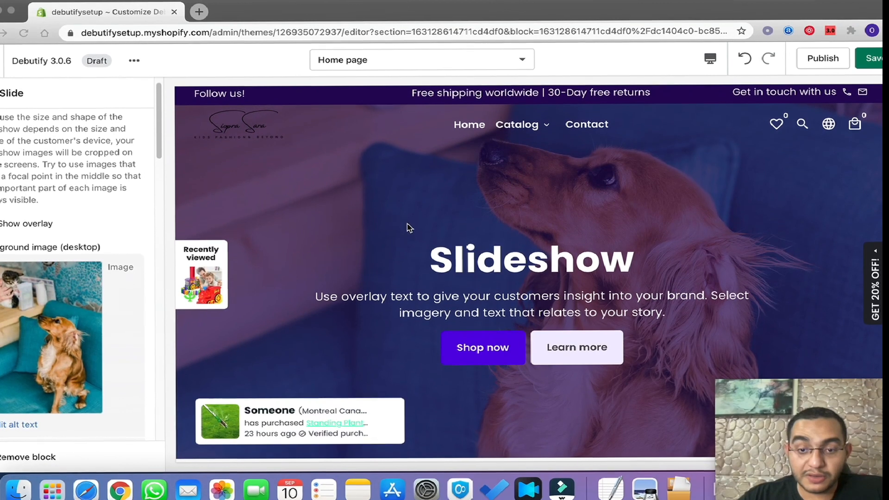
pyautogui.scroll(-1, 398, 229)
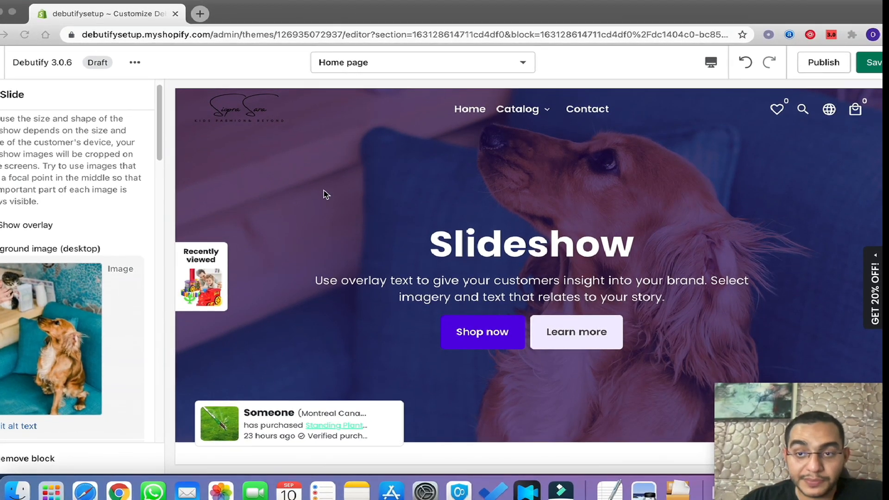
# Switch the preview to Mobile and examine how the slideshow's image, text and buttons fit
pyautogui.click(711, 68)
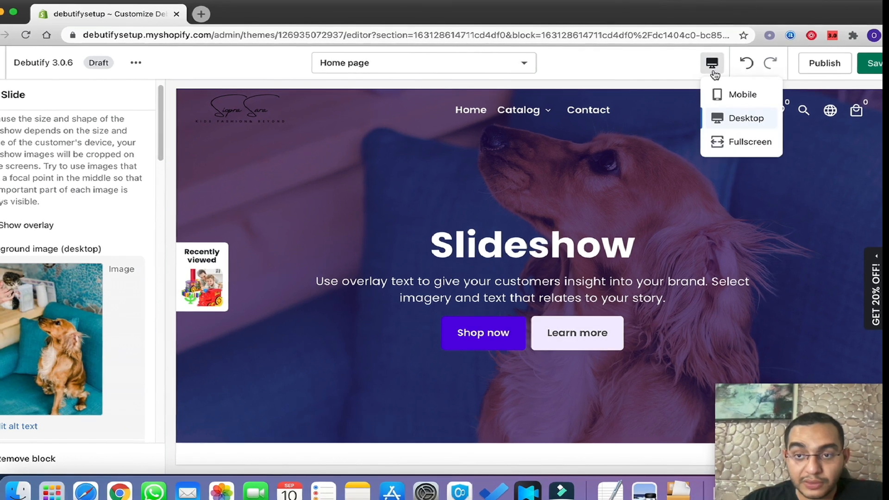
pyautogui.click(740, 96)
pyautogui.scroll(-3, 585, 221)
pyautogui.scroll(3, 585, 221)
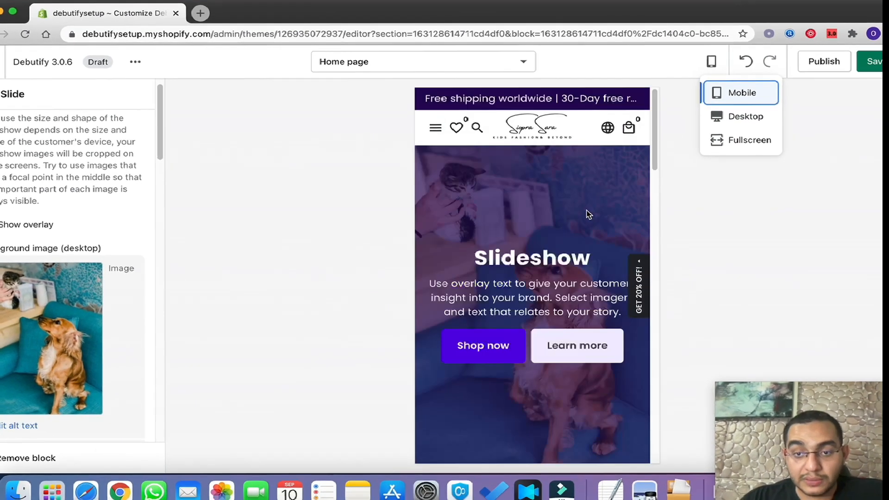
pyautogui.scroll(-1, 584, 203)
pyautogui.scroll(-1, 583, 194)
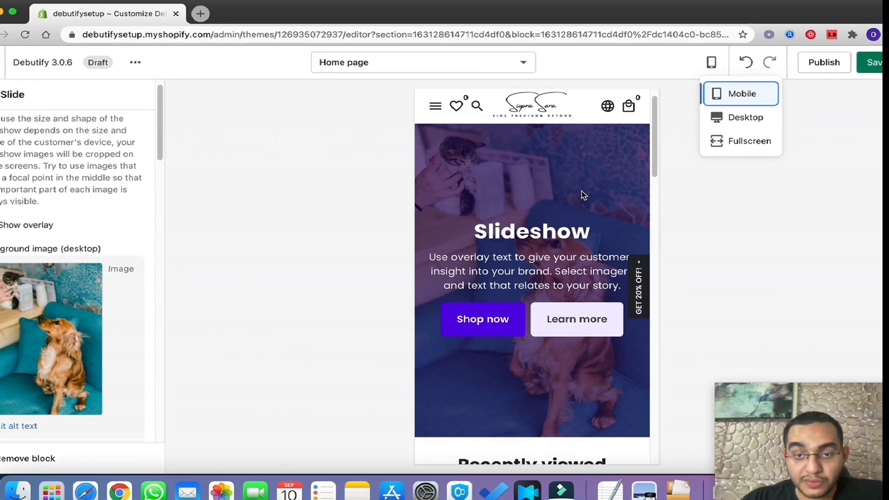
pyautogui.scroll(2, 597, 217)
pyautogui.scroll(-3, 603, 236)
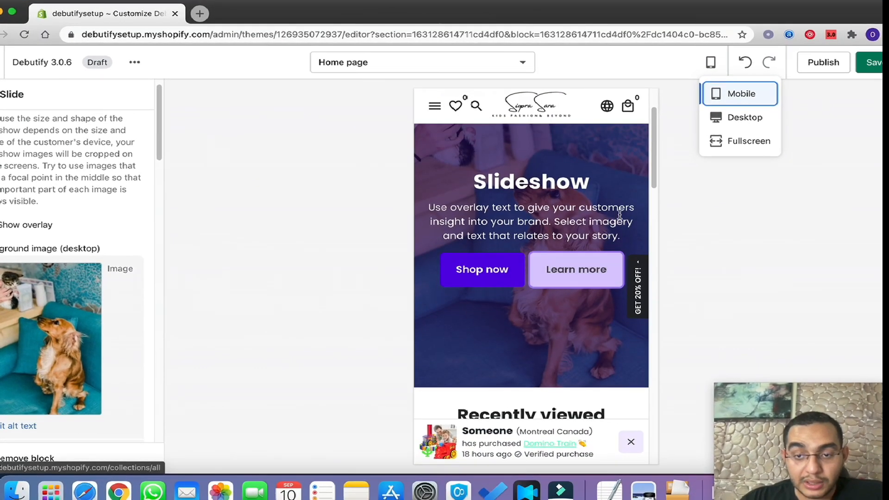
# Return the preview to Desktop and bring the slideshow back into view
pyautogui.click(726, 122)
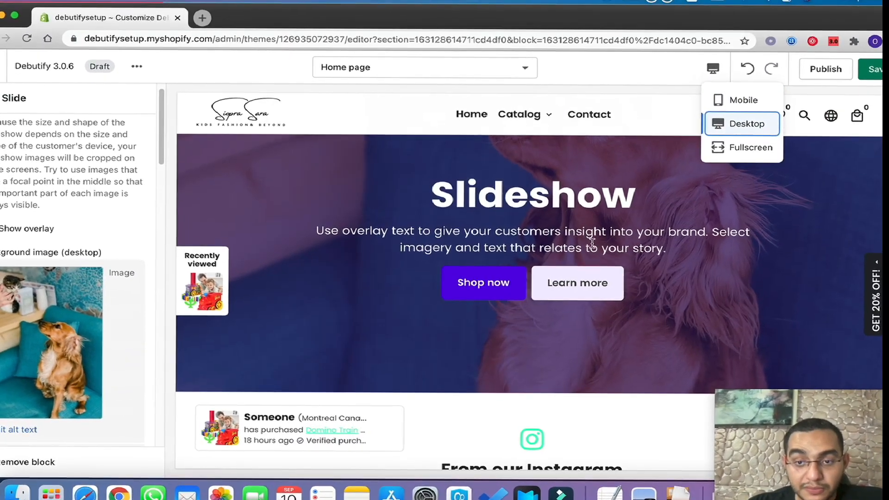
pyautogui.scroll(3, 588, 243)
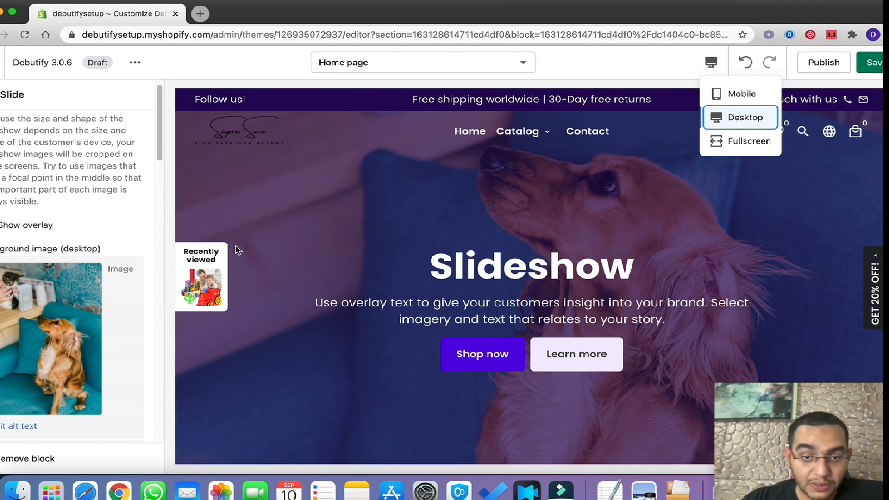
pyautogui.click(522, 226)
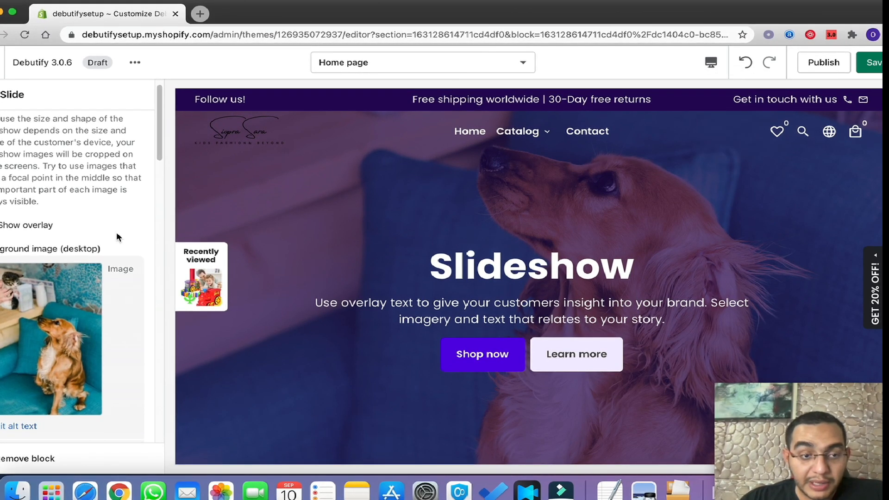
# Turn off the Show overlay option for the slide
pyautogui.scroll(-1, 371, 217)
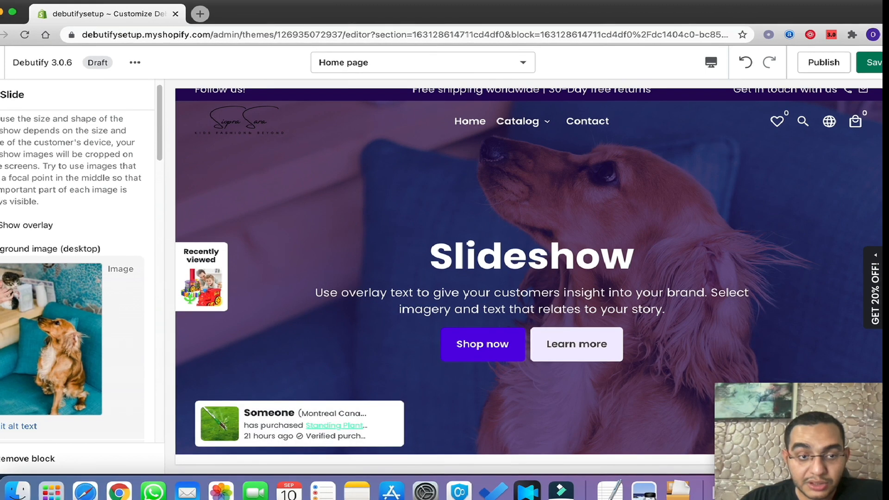
pyautogui.click(5, 229)
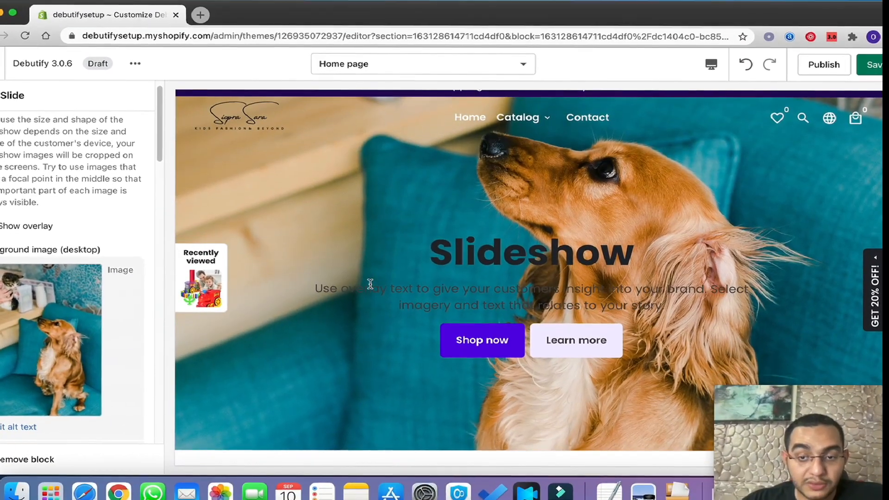
# Turn the slide's Show overlay option back on and change its heading to "Latest Pet Products"
pyautogui.click(4, 228)
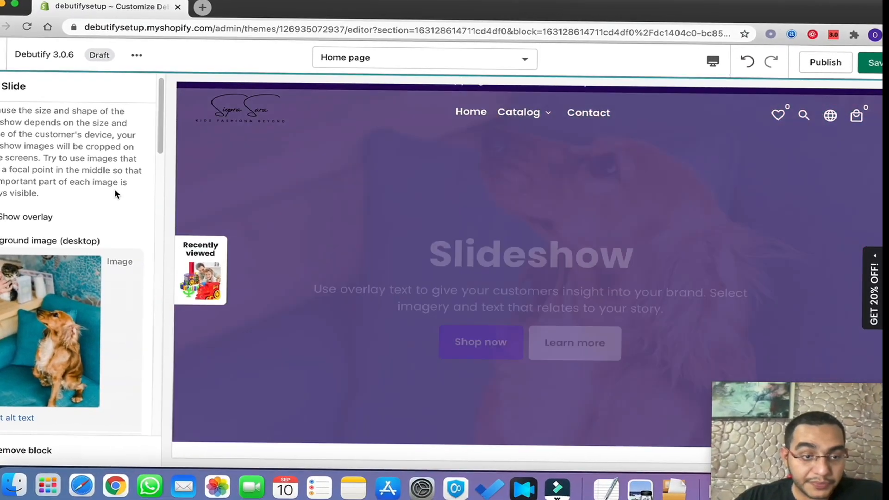
pyautogui.scroll(-2, 115, 193)
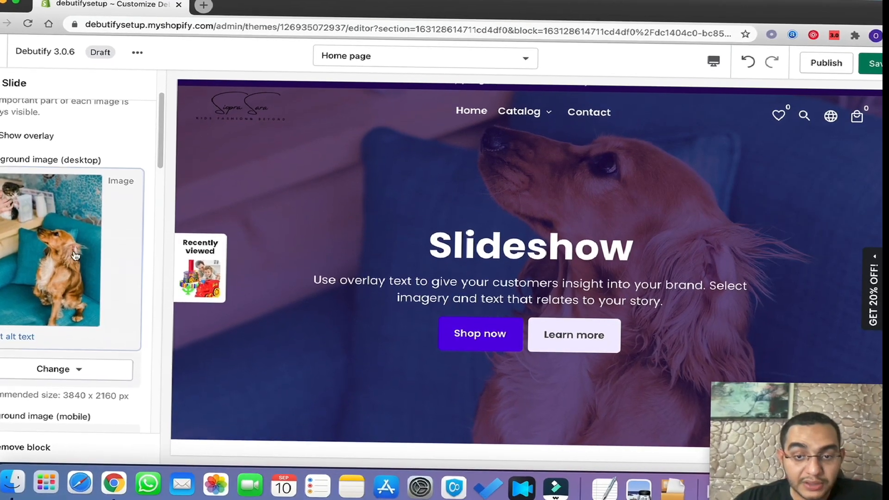
pyautogui.scroll(-6, 59, 286)
pyautogui.scroll(-5, 56, 274)
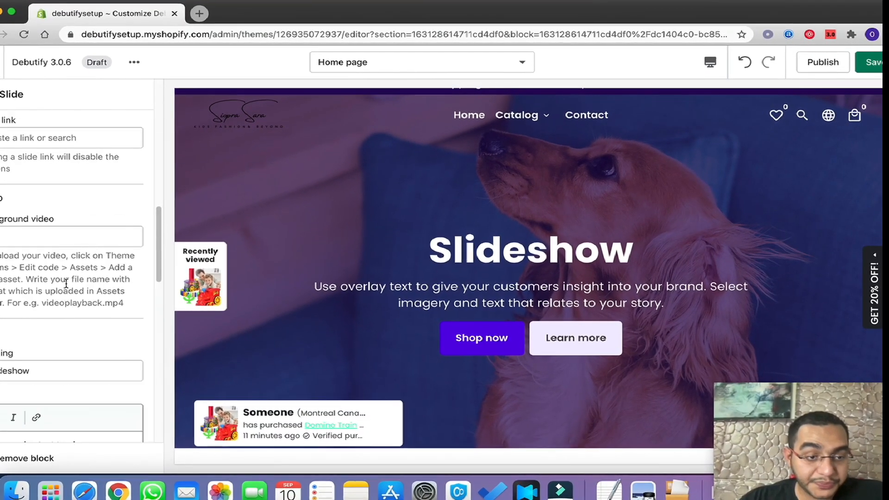
pyautogui.doubleClick(30, 250)
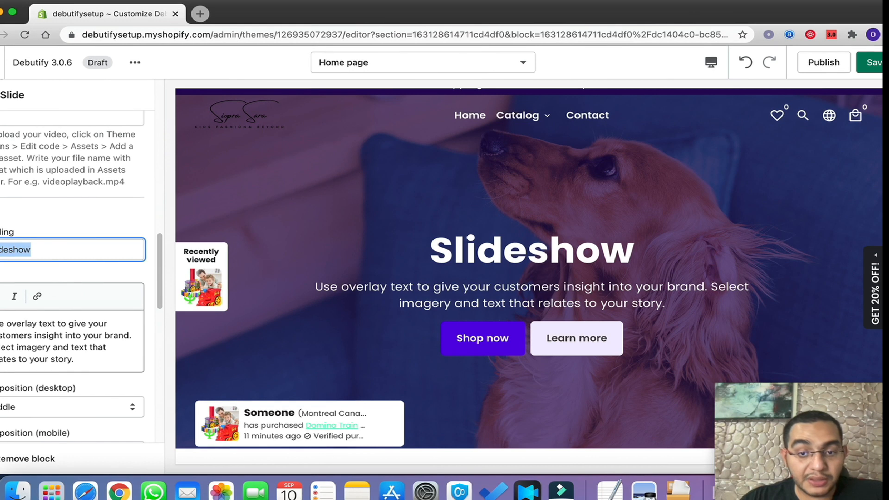
pyautogui.write('P')
pyautogui.press('BackSpace')
pyautogui.write('L')
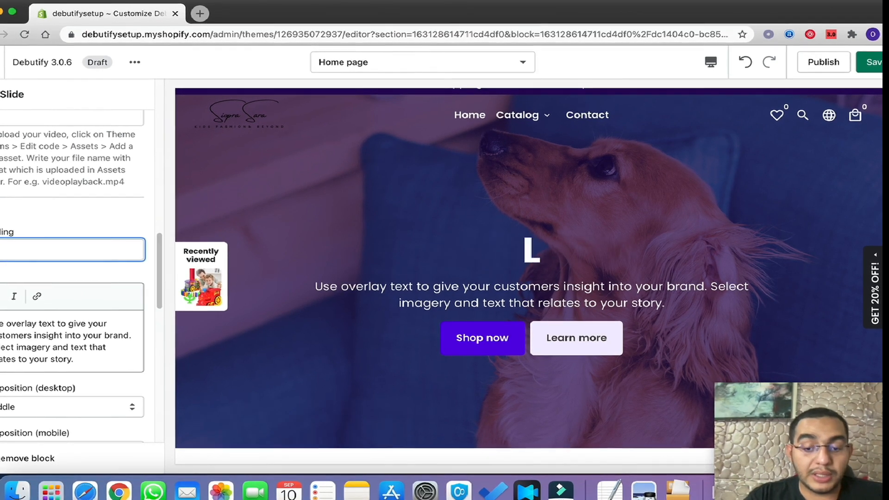
pyautogui.write('atest Pet Products')
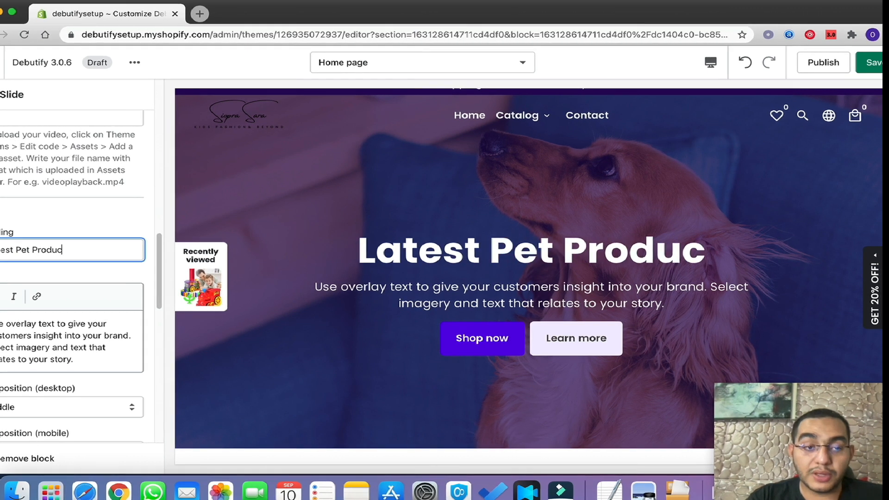
# Link the slide's Shop now button to the Home page
pyautogui.scroll(-10, 52, 308)
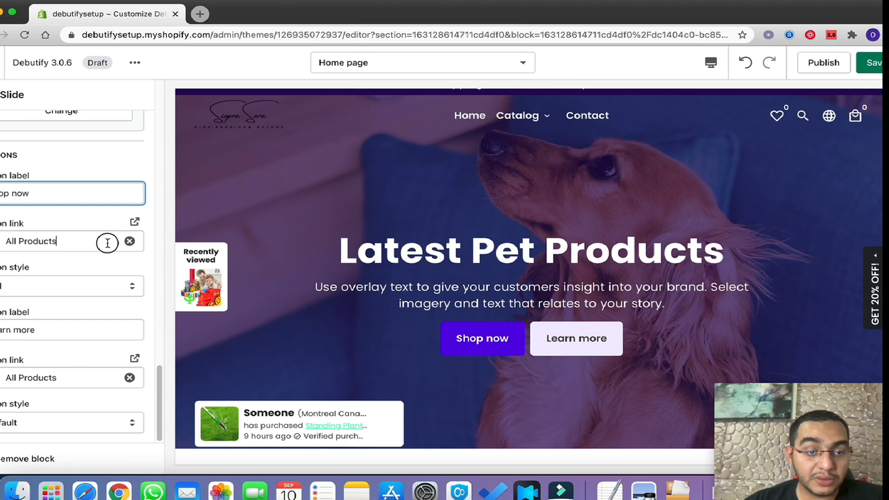
pyautogui.click(107, 240)
pyautogui.click(42, 120)
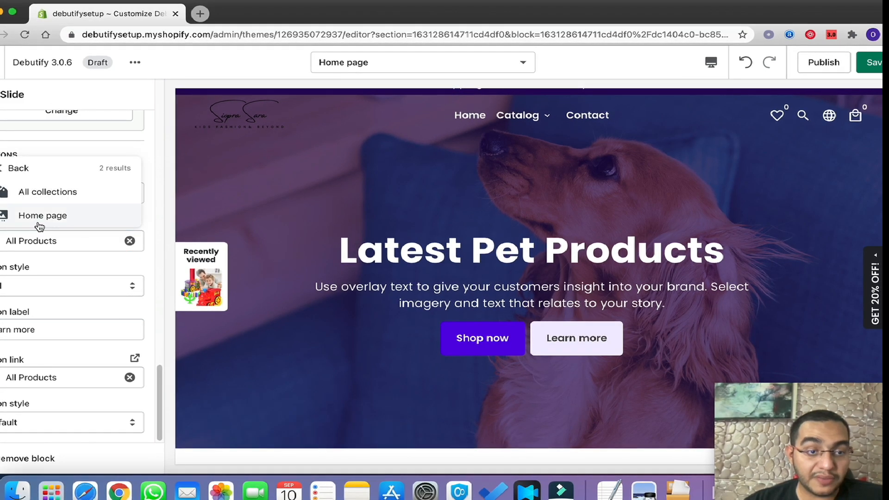
pyautogui.click(39, 217)
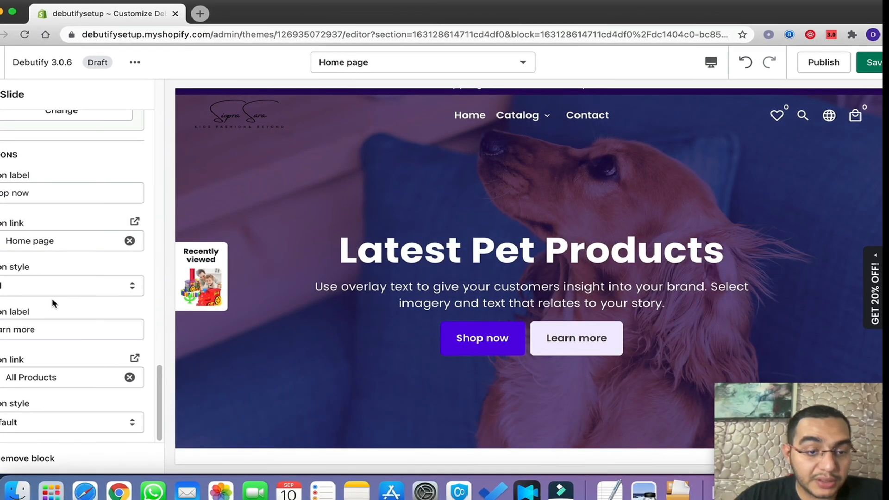
# Remove the slide's second button by clearing its link and its "Learn more" label
pyautogui.click(131, 382)
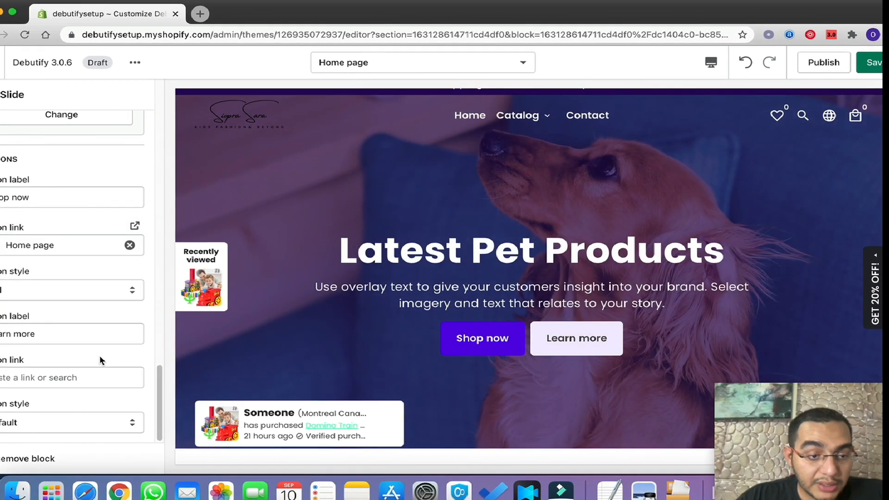
pyautogui.click(88, 326)
pyautogui.press('super+a')
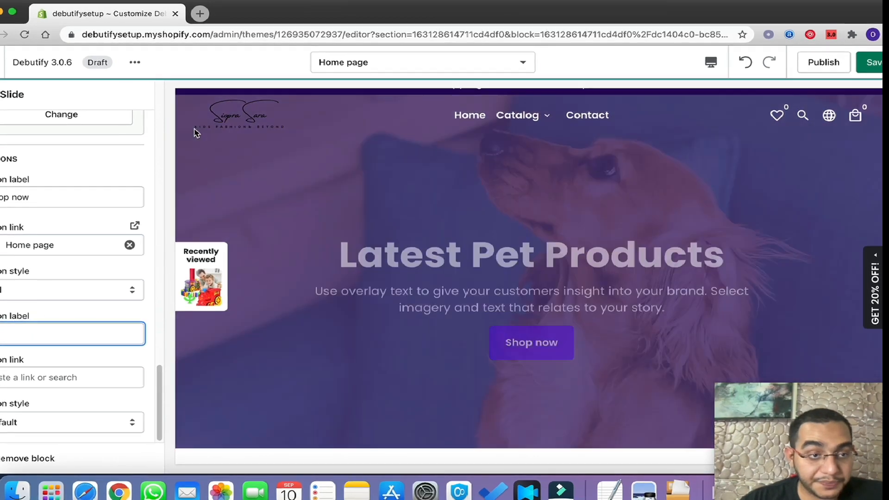
pyautogui.scroll(-5, 482, 244)
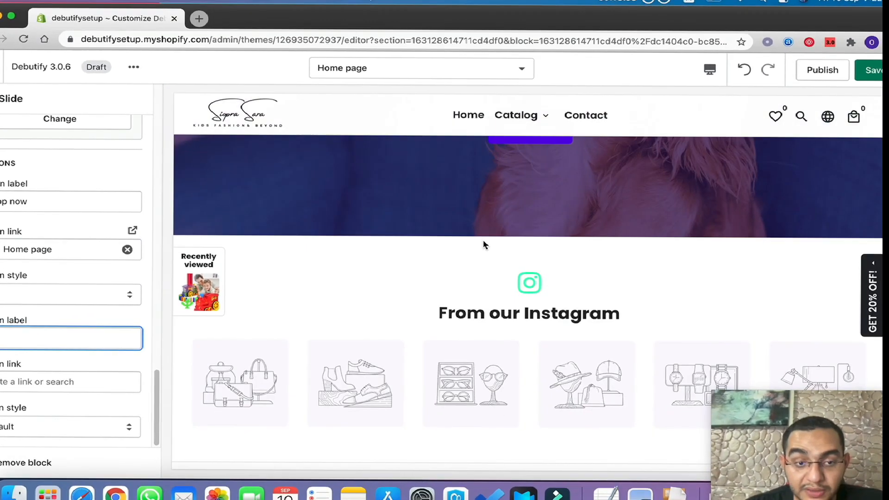
pyautogui.scroll(2, 492, 232)
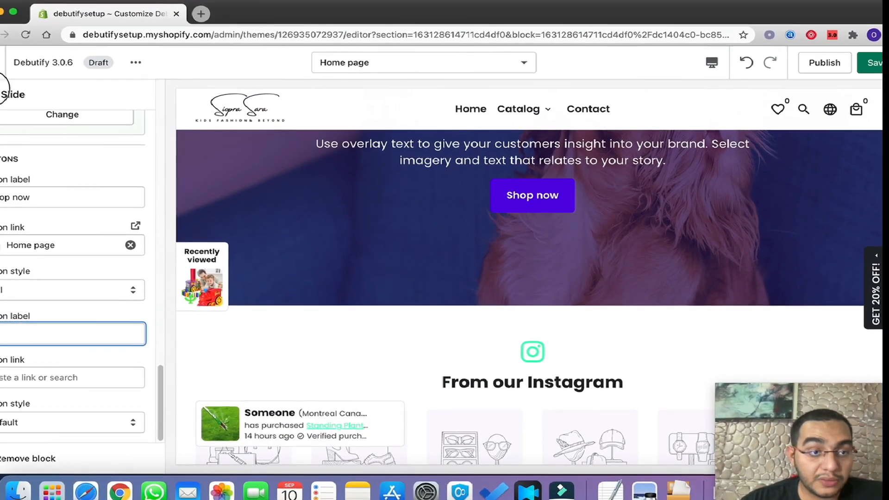
# Add a Collection list section below the home page slideshow and give it a fourth collection block
pyautogui.click(5, 93)
pyautogui.scroll(-3, 476, 303)
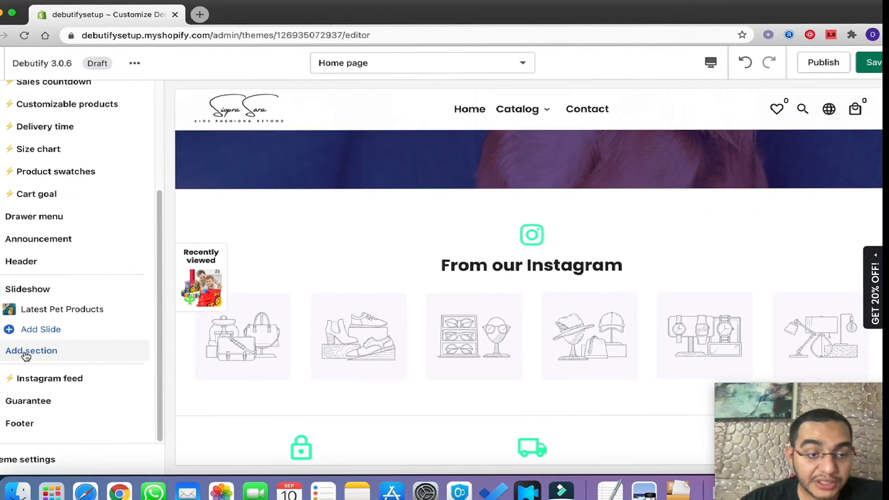
pyautogui.click(31, 351)
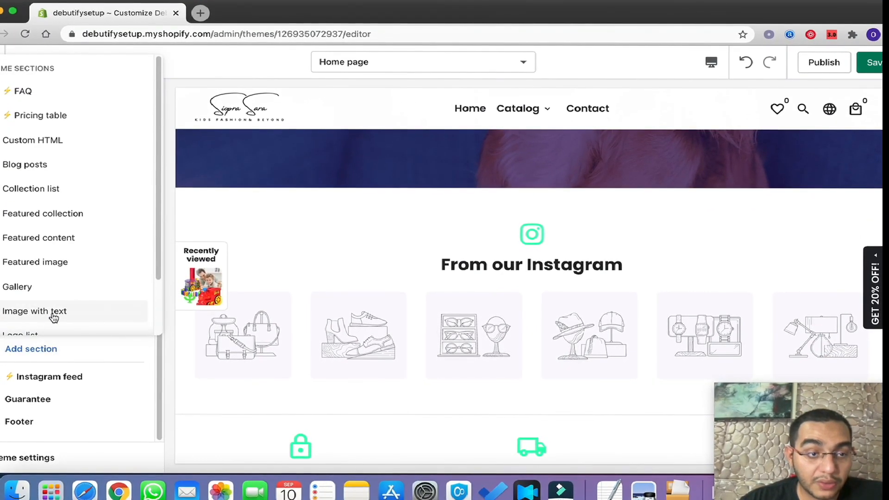
pyautogui.click(47, 199)
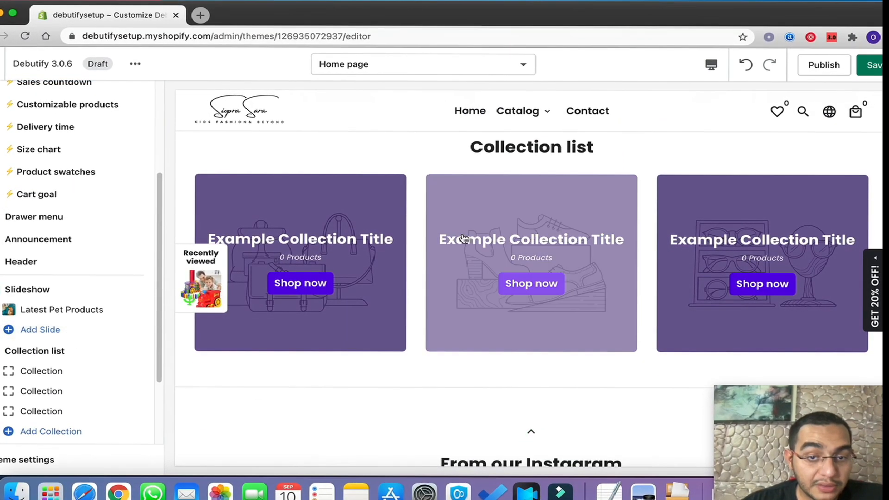
pyautogui.scroll(5, 464, 238)
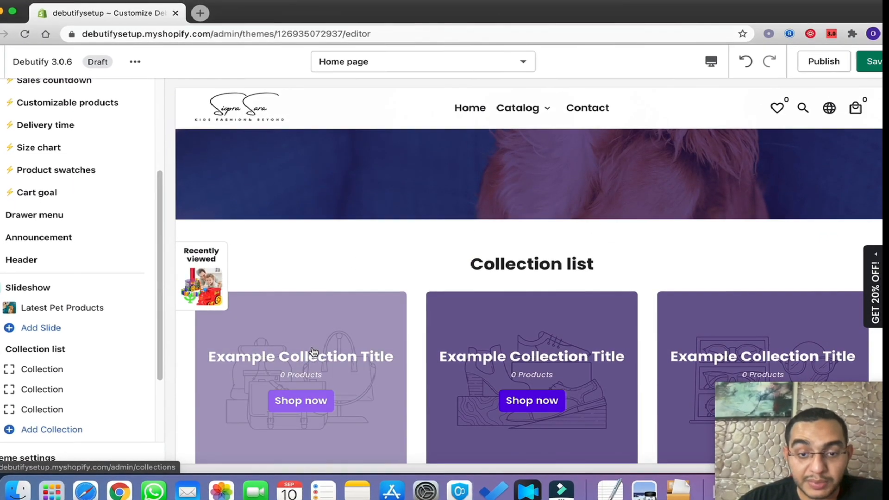
pyautogui.scroll(-2, 764, 326)
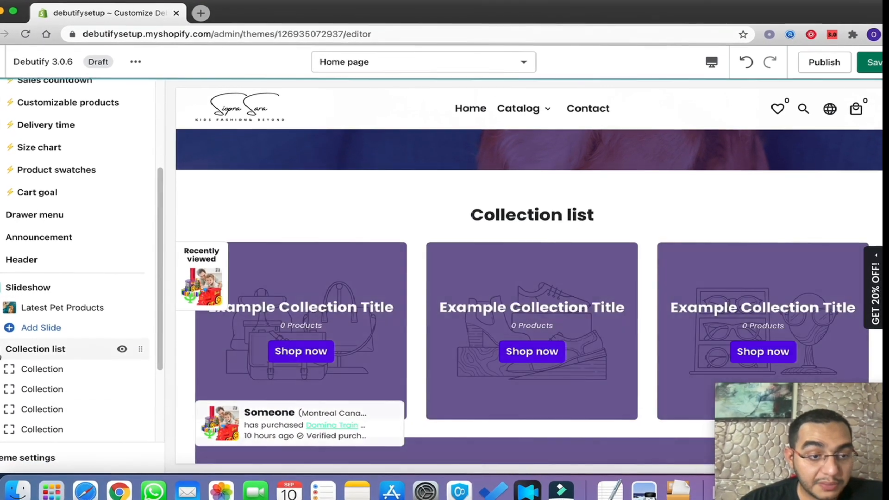
# Collapse the Collection list's blocks and add a Featured image section below it
pyautogui.click(28, 350)
pyautogui.scroll(-1, 70, 370)
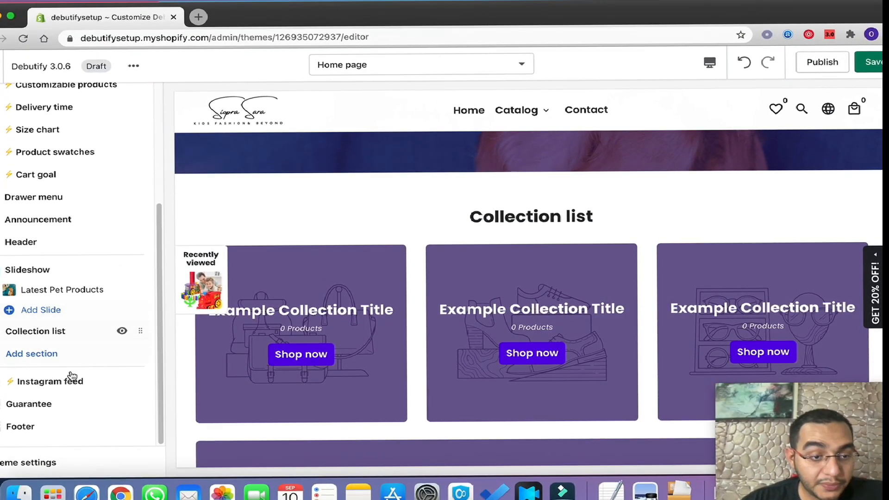
pyautogui.click(32, 358)
pyautogui.click(67, 263)
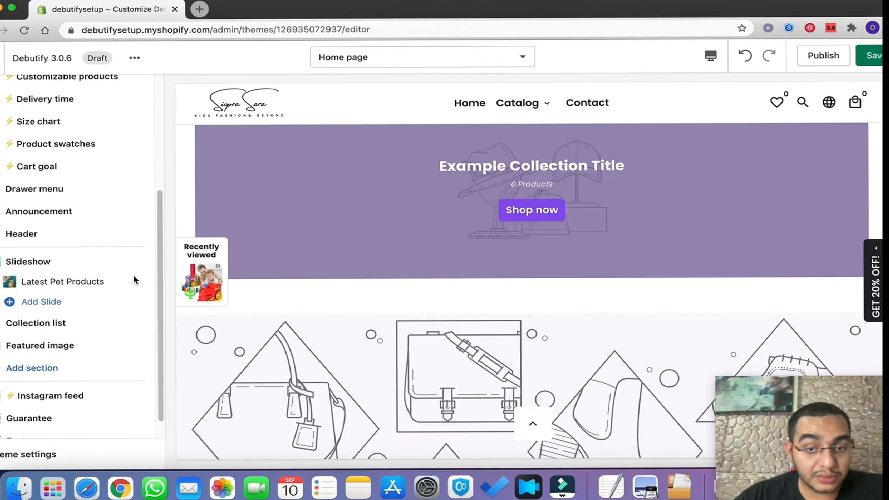
# Review the home page's list of sections and how they look in the preview, from the featured image up to the slideshow
pyautogui.scroll(3, 89, 356)
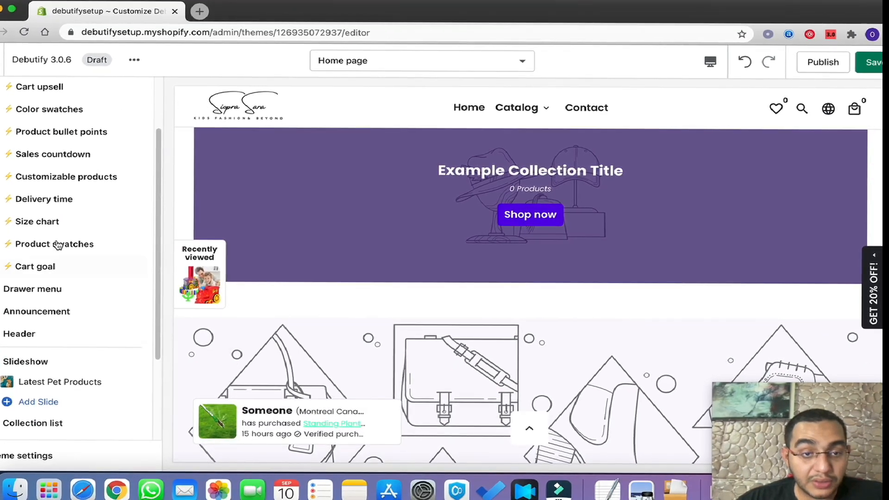
pyautogui.scroll(2, 74, 301)
pyautogui.scroll(-5, 92, 361)
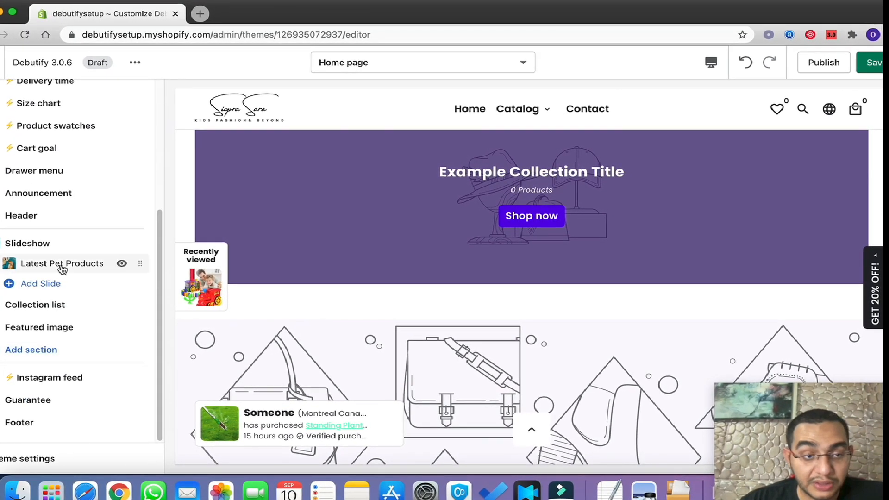
pyautogui.scroll(4, 83, 300)
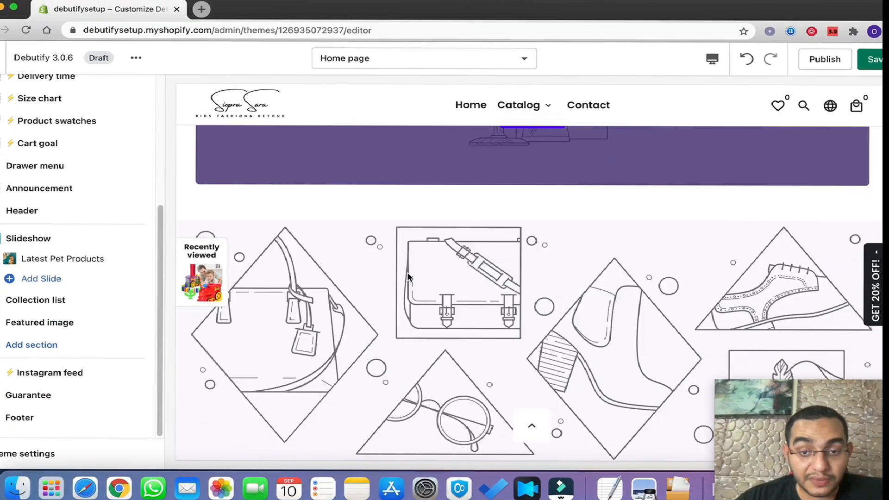
pyautogui.scroll(-5, 407, 271)
pyautogui.scroll(15, 426, 268)
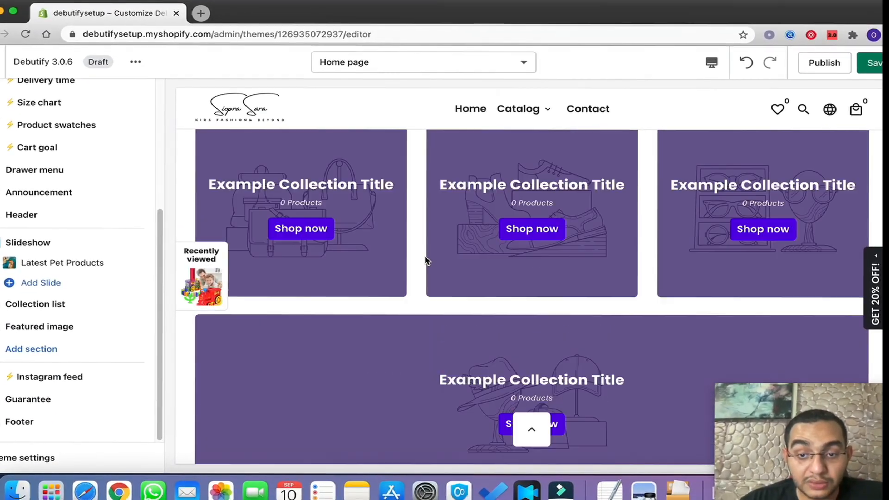
pyautogui.scroll(3, 370, 268)
# Switch the theme editor from the home page to the Default product template
pyautogui.click(385, 69)
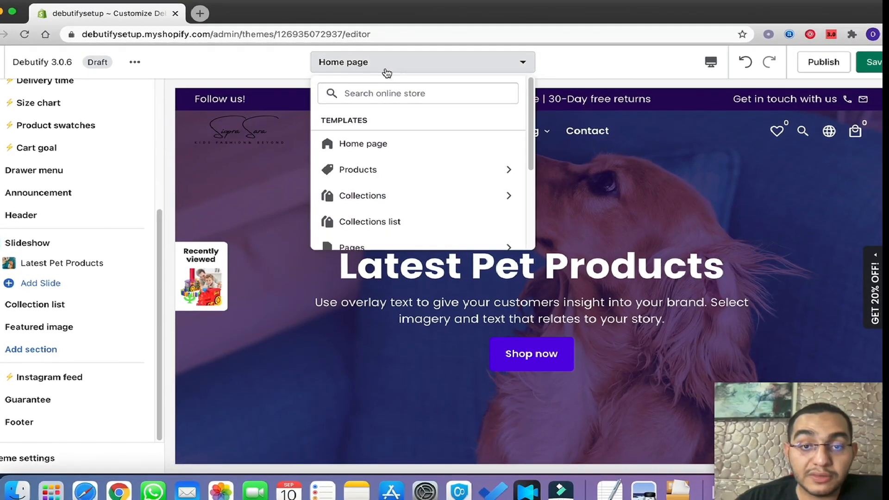
pyautogui.click(432, 180)
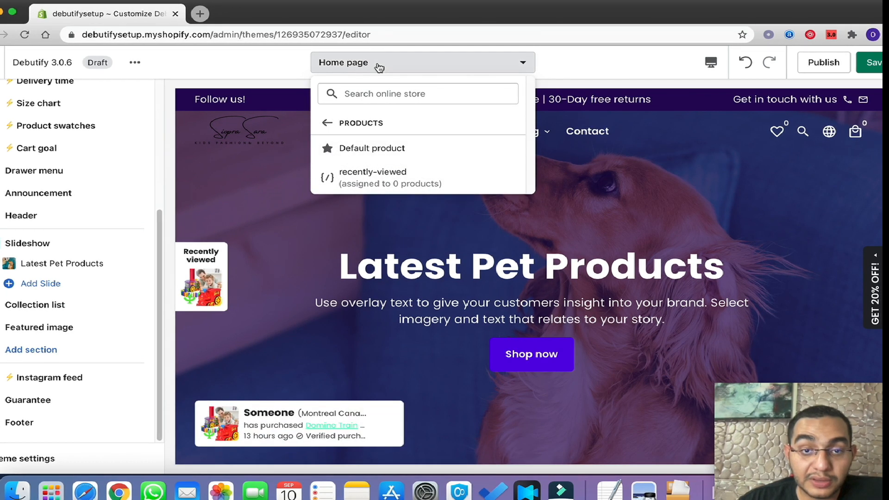
pyautogui.click(371, 157)
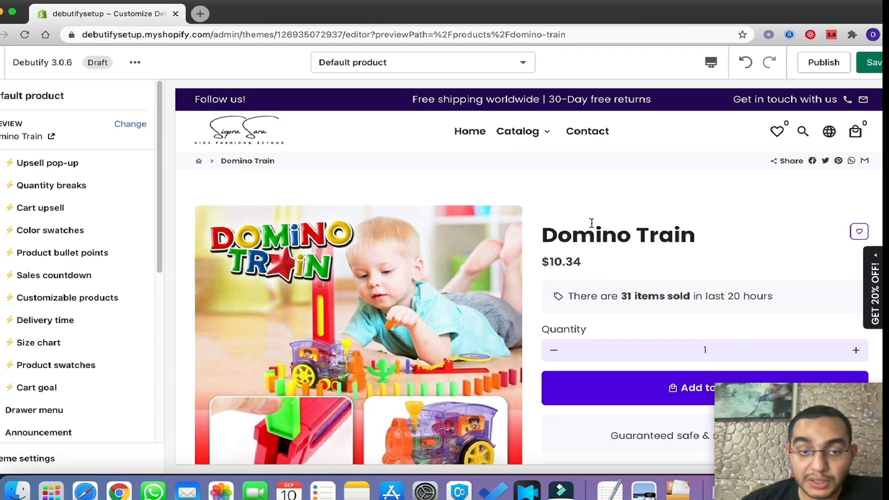
# Examine the Domino Train product page, including its sales and visitor notices, cart and share buttons and description, and the template's list of sections
pyautogui.scroll(-4, 463, 240)
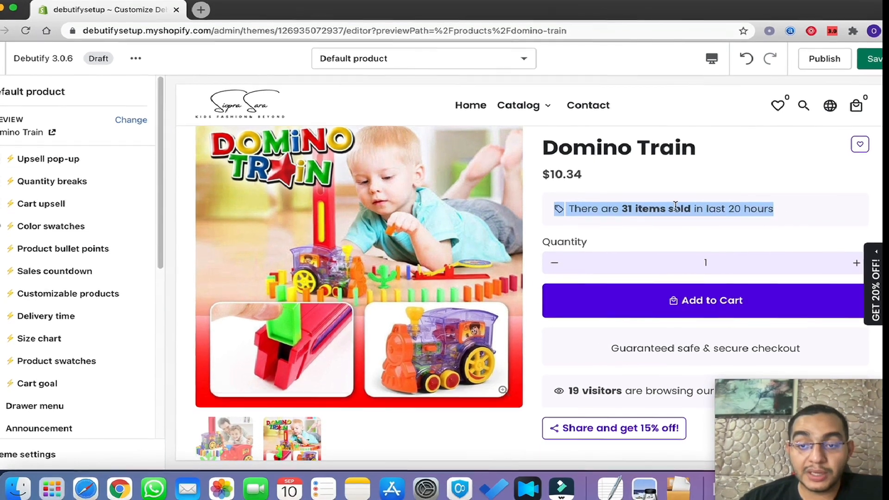
pyautogui.scroll(2, 673, 226)
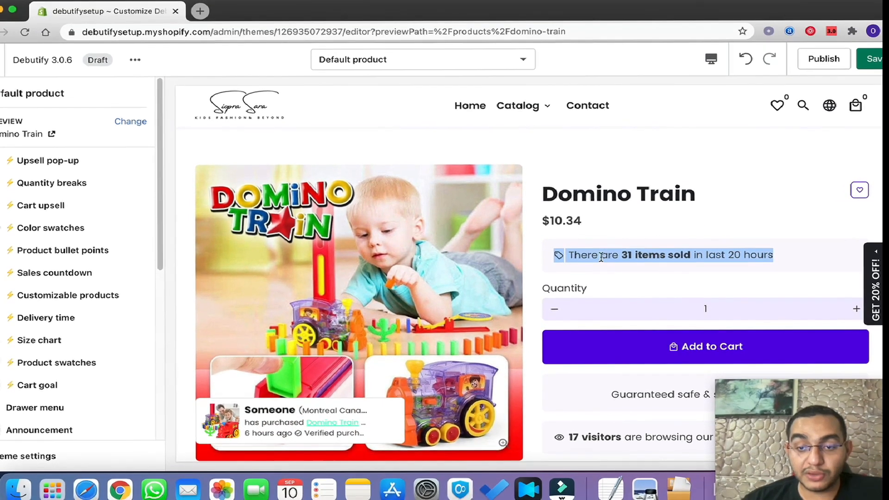
pyautogui.scroll(-1, 601, 255)
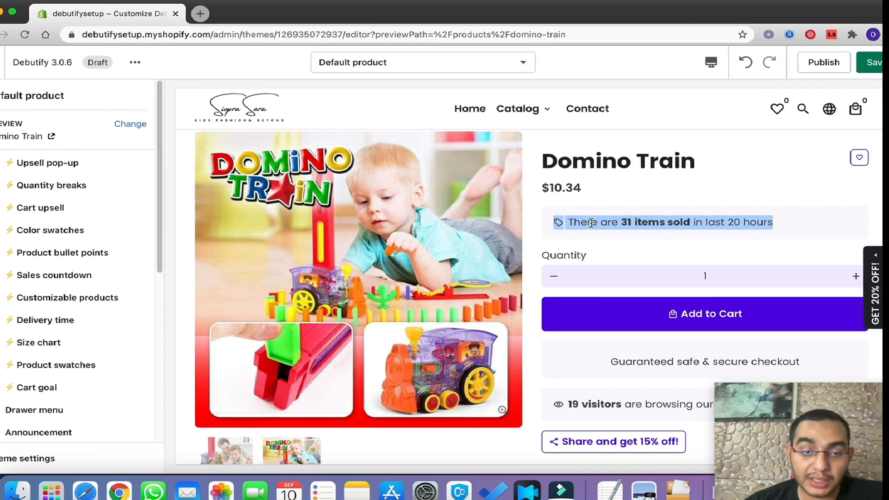
pyautogui.scroll(-1, 597, 227)
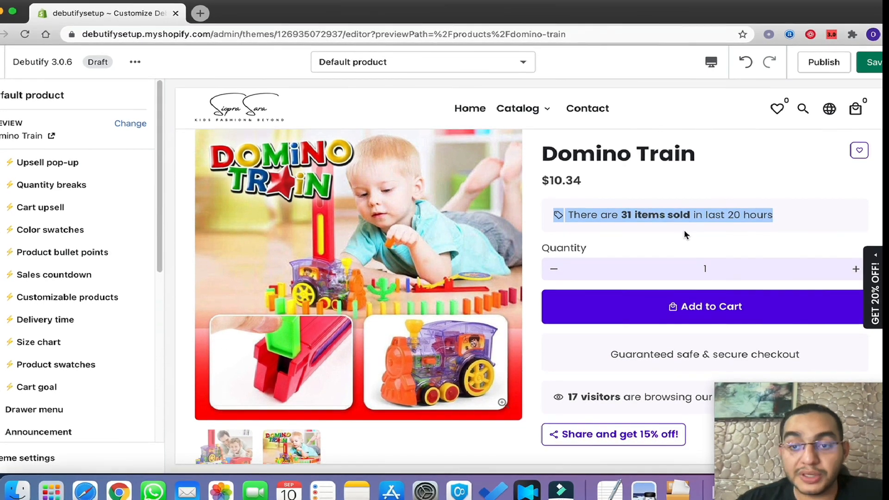
pyautogui.scroll(-5, 686, 227)
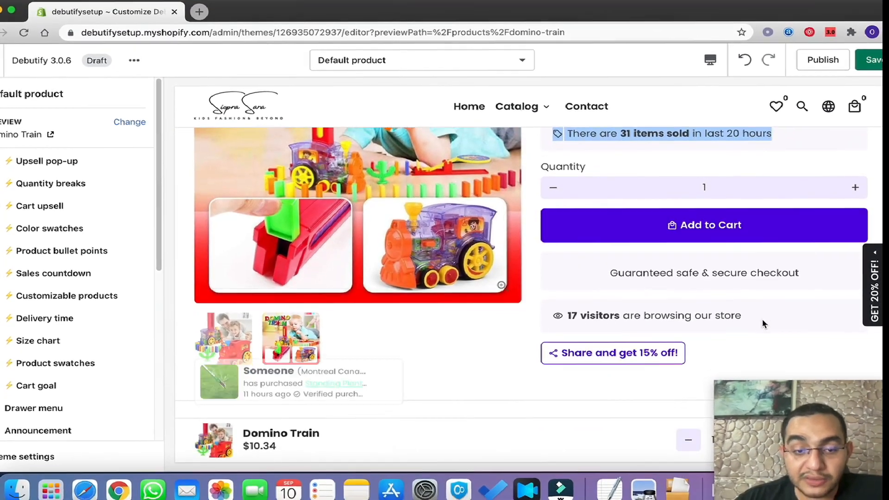
pyautogui.scroll(5, 614, 259)
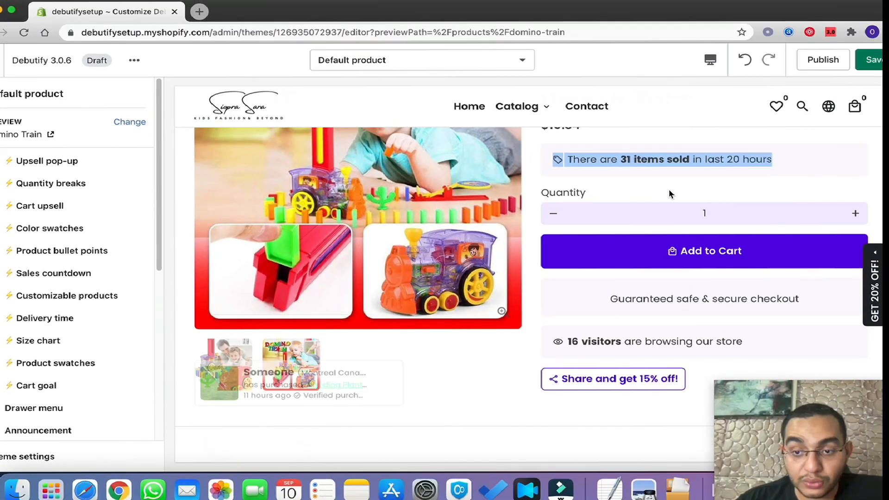
pyautogui.scroll(1, 667, 191)
pyautogui.moveTo(161, 220); pyautogui.dragTo(168, 344)
pyautogui.scroll(-1, 587, 280)
pyautogui.scroll(-3, 588, 280)
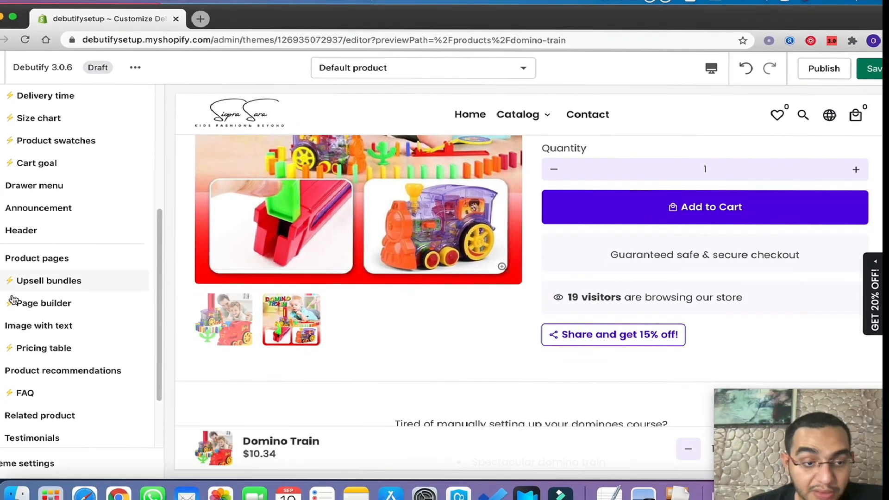
pyautogui.scroll(-8, 532, 278)
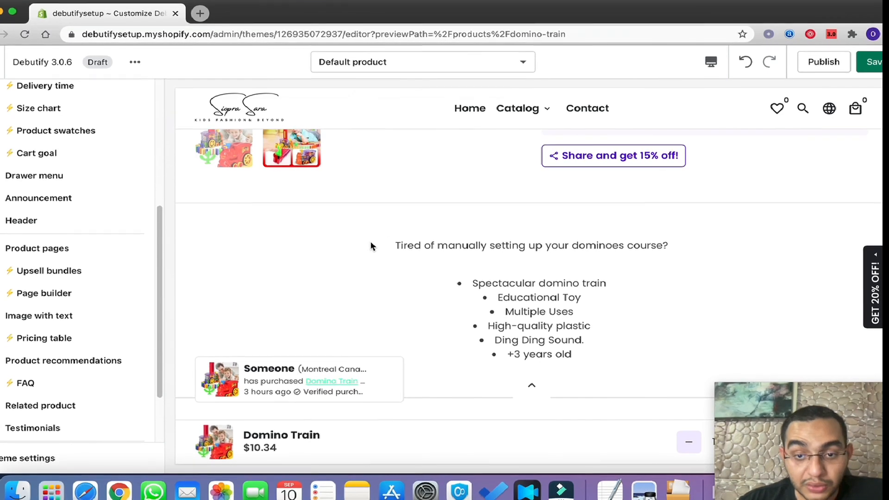
# Set the product description's position to under the add-to-cart button in the Product pages section settings
pyautogui.scroll(-5, 523, 248)
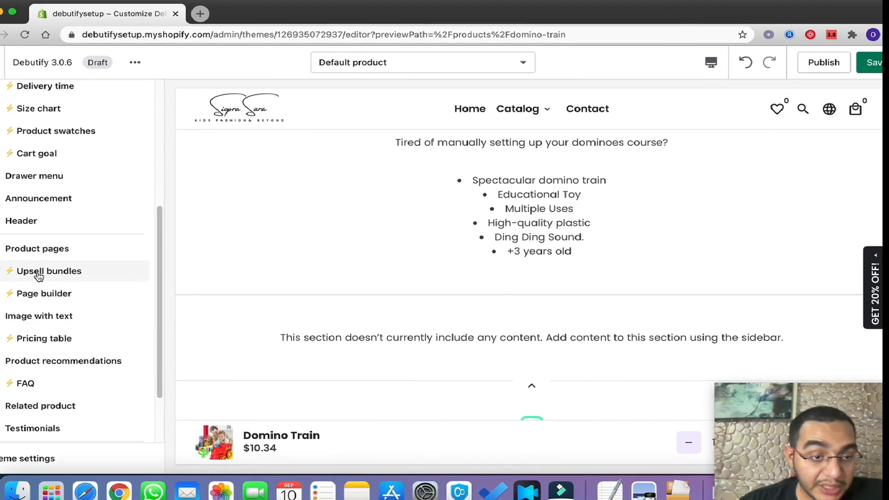
pyautogui.scroll(-2, 55, 324)
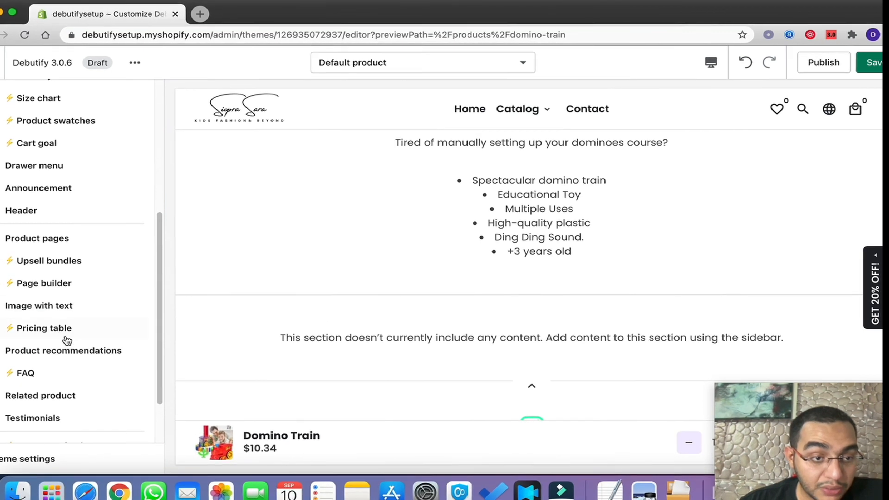
pyautogui.click(50, 227)
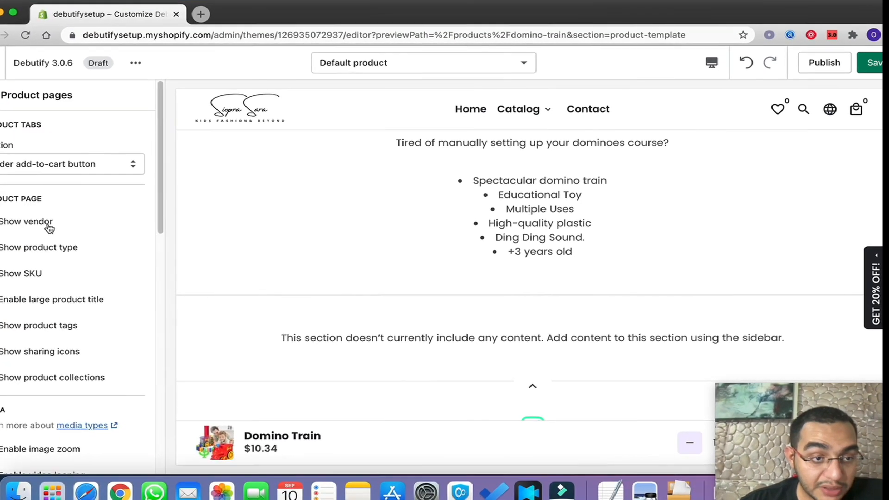
pyautogui.scroll(-1, 103, 257)
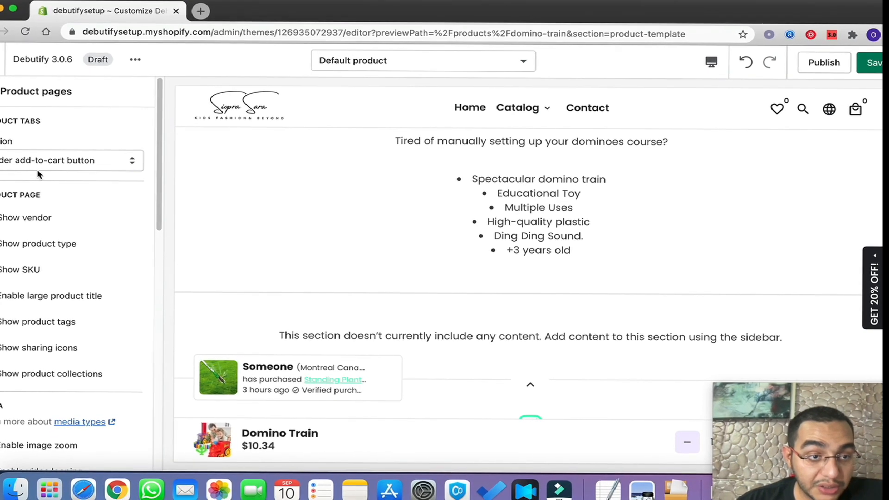
pyautogui.scroll(-6, 46, 199)
pyautogui.scroll(-10, 65, 257)
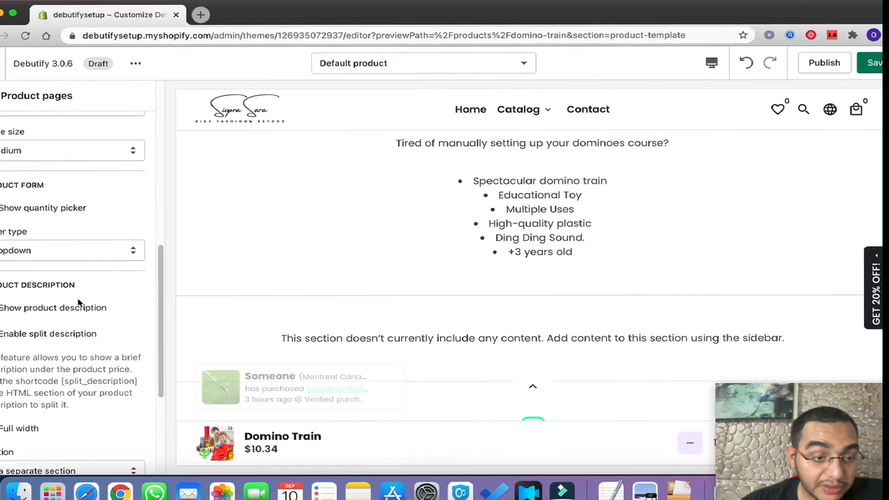
pyautogui.click(67, 368)
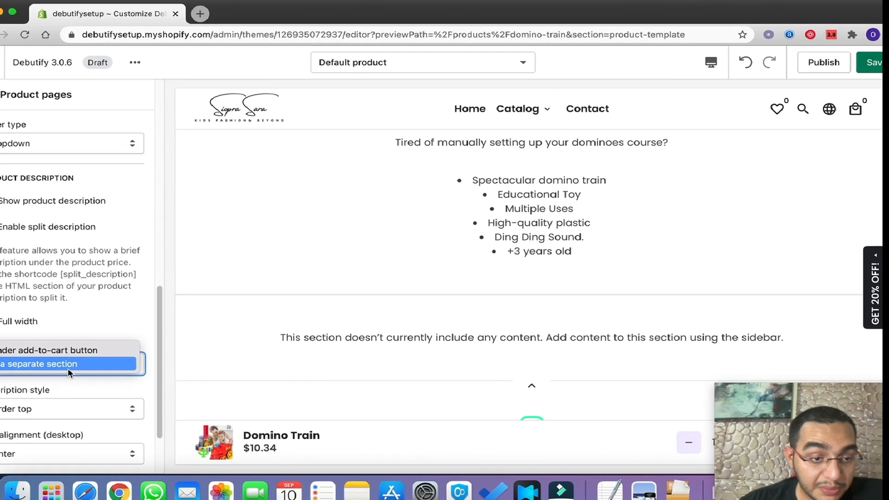
pyautogui.click(54, 352)
pyautogui.scroll(5, 581, 242)
pyautogui.scroll(-3, 606, 334)
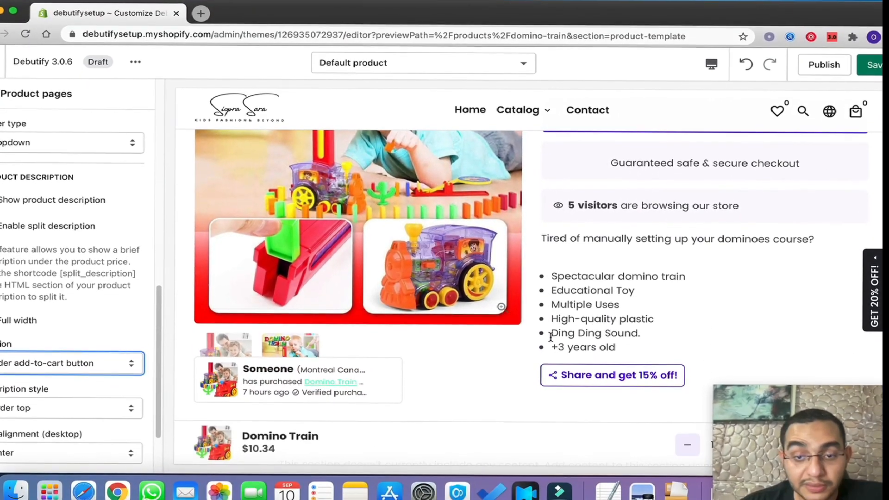
pyautogui.scroll(-3, 93, 331)
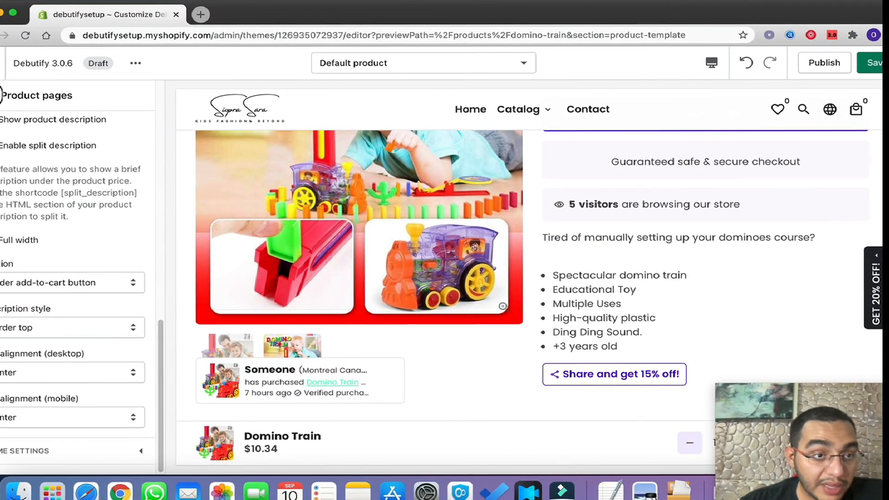
pyautogui.click(1, 96)
# Look at the Testimonials section's settings and return to the product template's list of sections
pyautogui.scroll(-3, 56, 280)
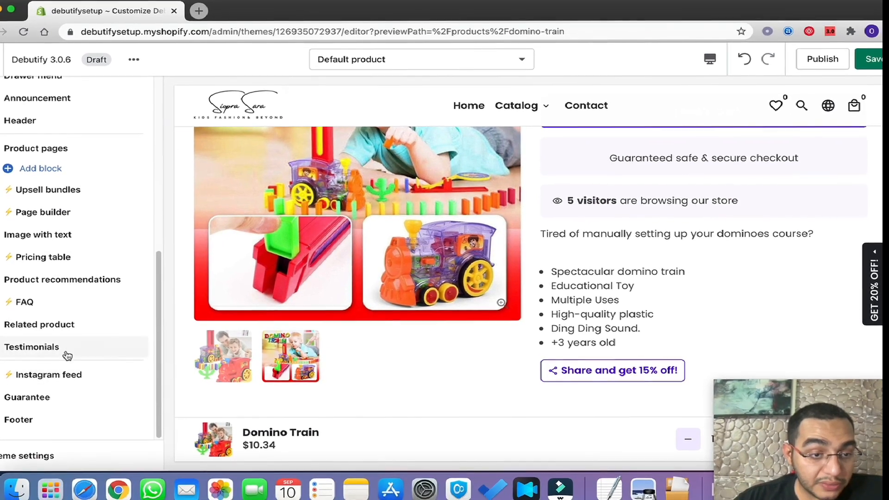
pyautogui.click(66, 352)
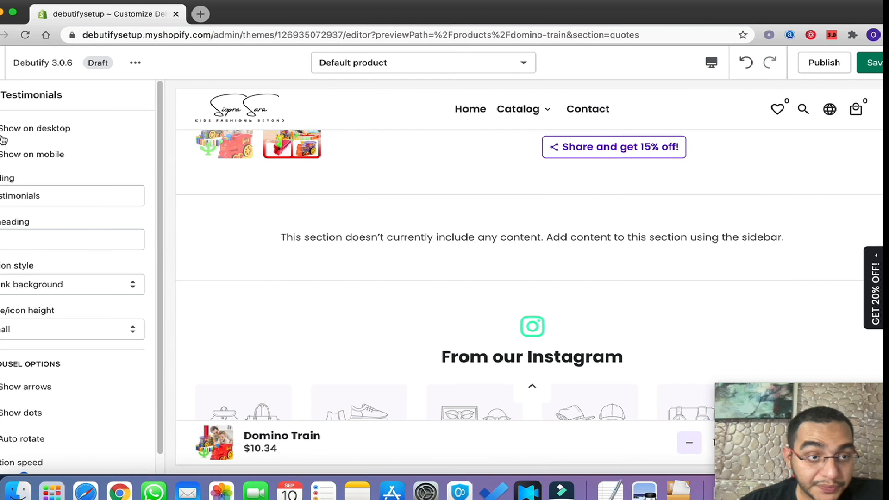
pyautogui.click(1, 95)
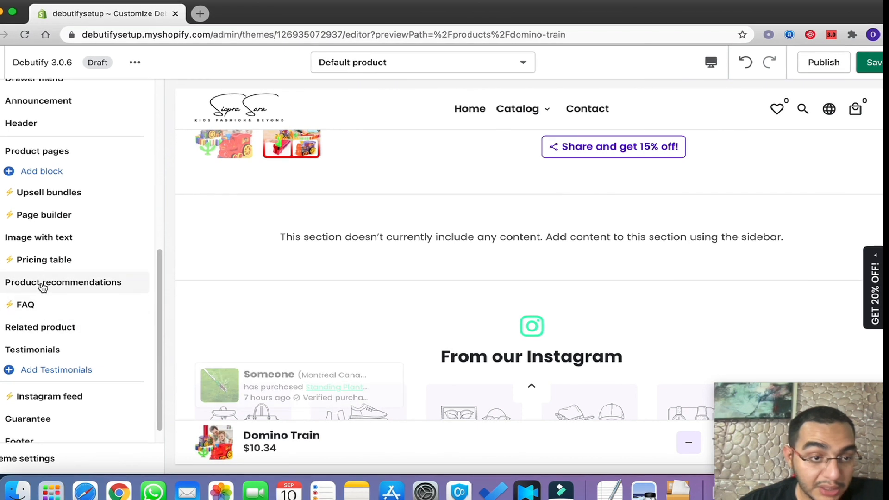
# Add a row to the product template's Image with text section and collapse the section's blocks
pyautogui.click(18, 240)
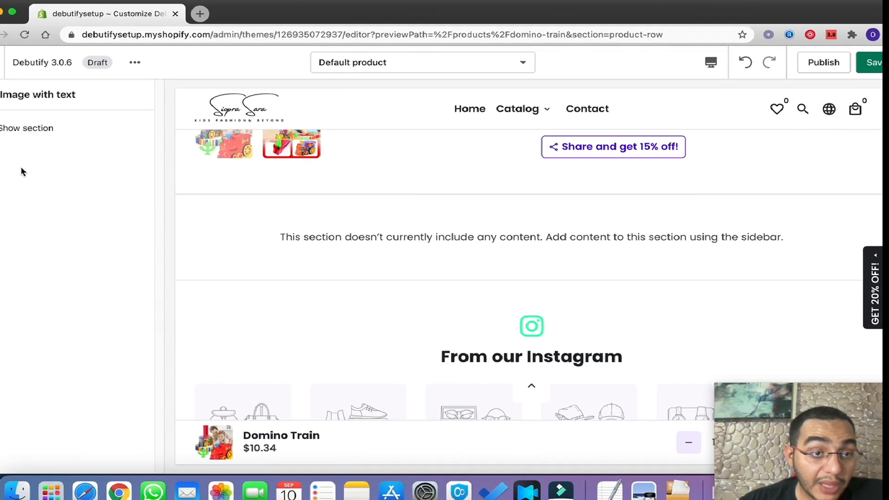
pyautogui.click(1, 95)
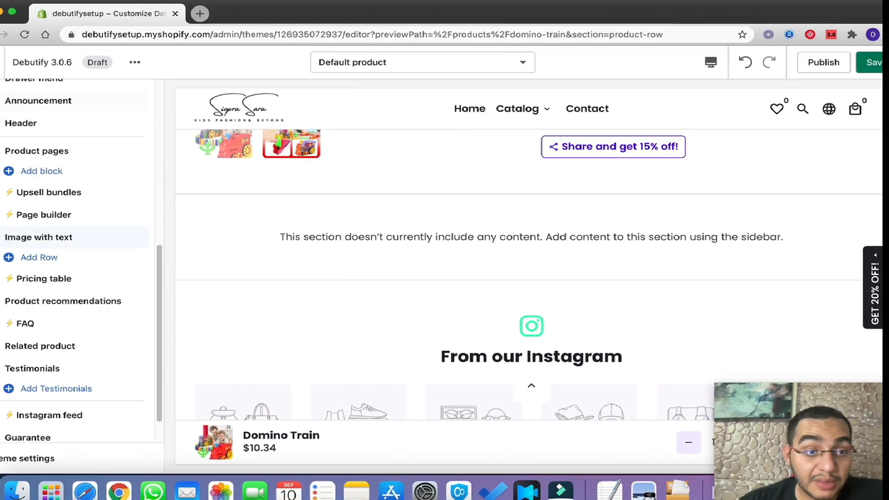
pyautogui.click(39, 257)
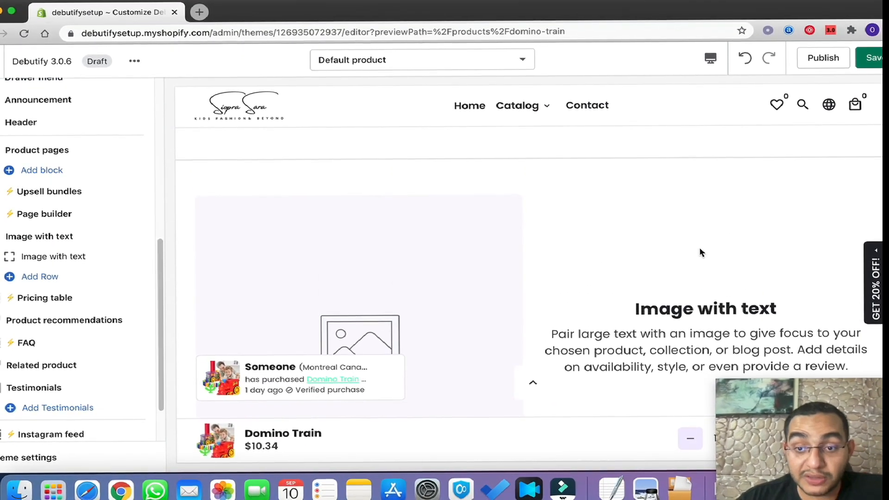
pyautogui.scroll(-2, 698, 257)
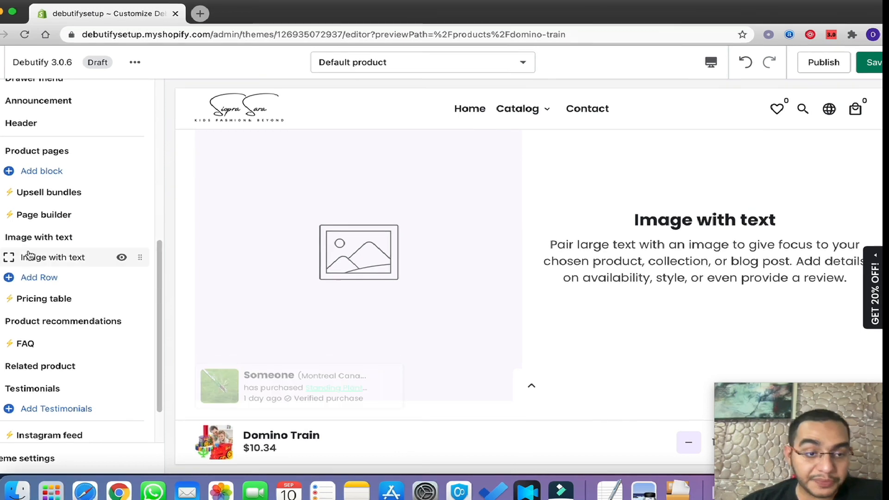
pyautogui.click(1, 237)
# Review the Domino Train page from its title down to the relocated description and the share button
pyautogui.scroll(10, 658, 269)
pyautogui.scroll(3, 646, 243)
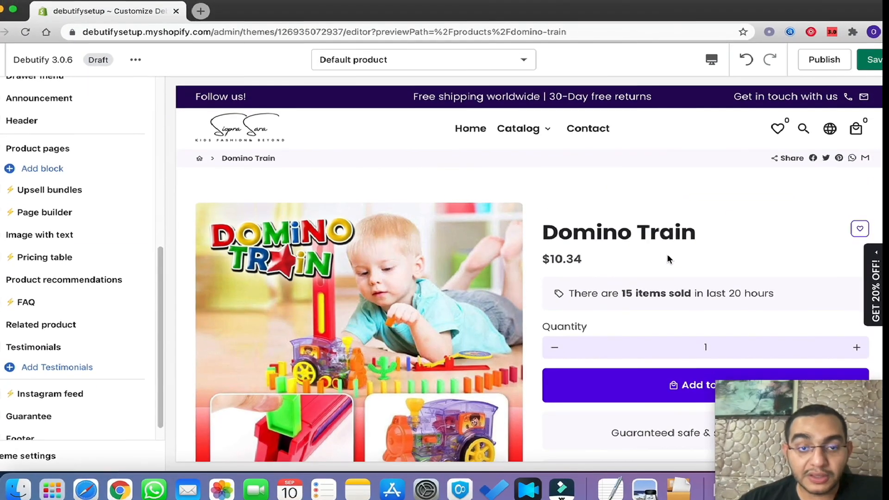
pyautogui.scroll(-4, 667, 255)
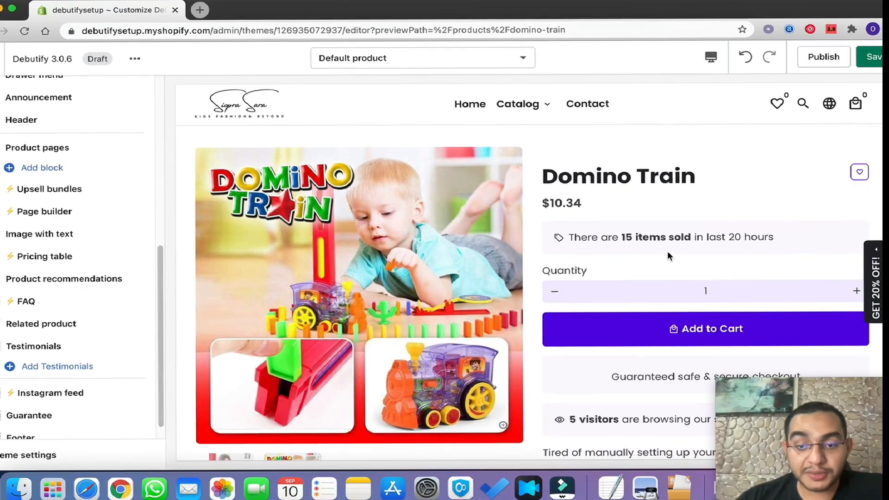
pyautogui.scroll(-2, 711, 327)
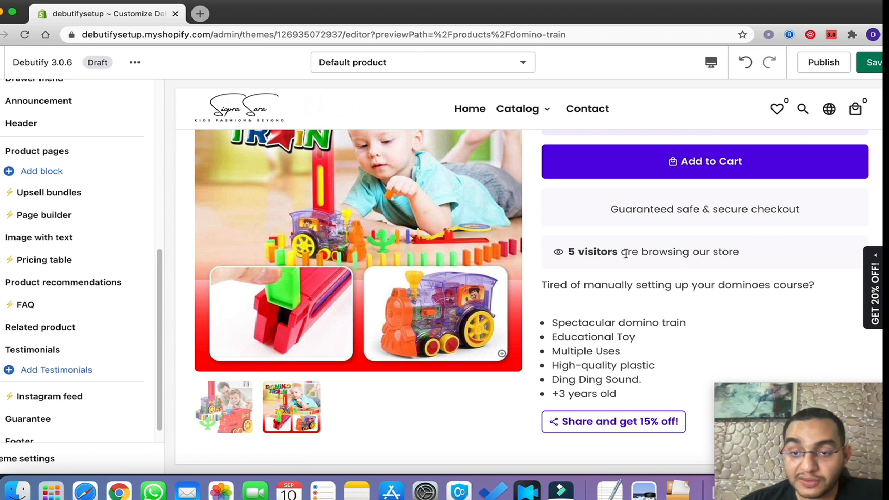
pyautogui.scroll(-3, 680, 255)
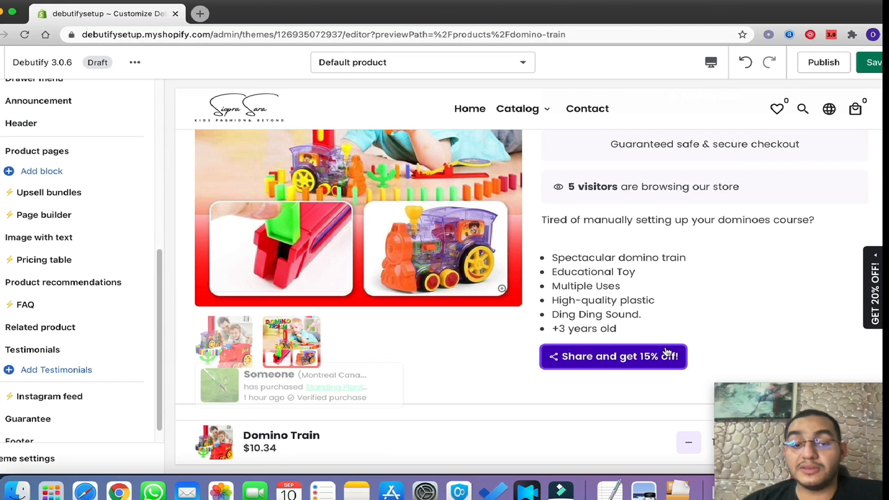
pyautogui.moveTo(851, 437); pyautogui.dragTo(849, 21)
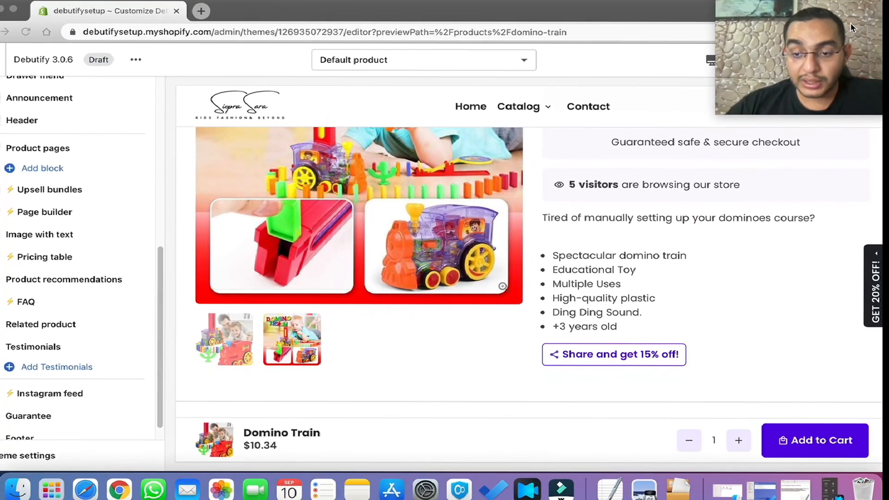
# Examine the rest of the product page, including the sticky add-to-cart bar, Image with text row and Instagram feed, and return to its top
pyautogui.scroll(-2, 554, 308)
pyautogui.scroll(-5, 559, 319)
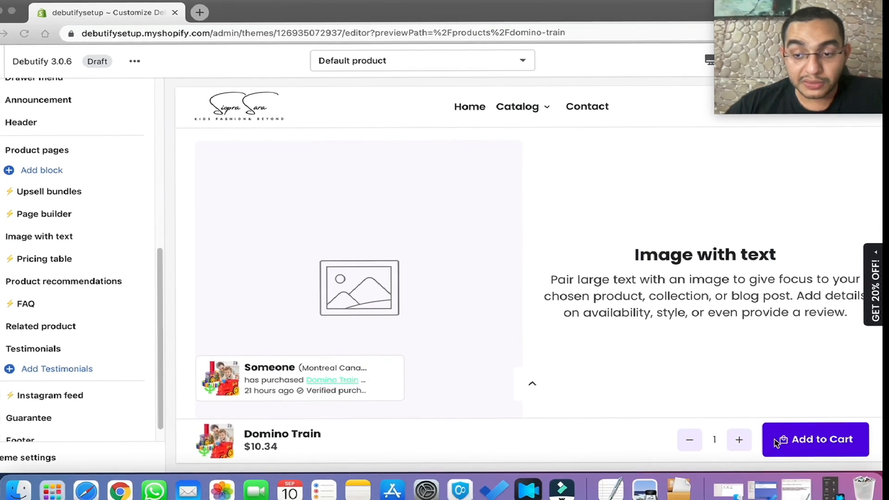
pyautogui.scroll(-4, 658, 303)
pyautogui.scroll(-8, 659, 301)
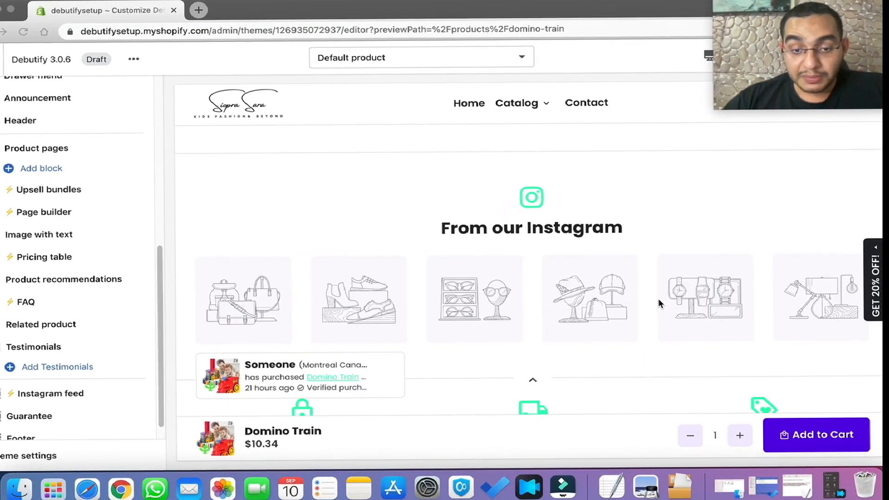
pyautogui.scroll(15, 657, 309)
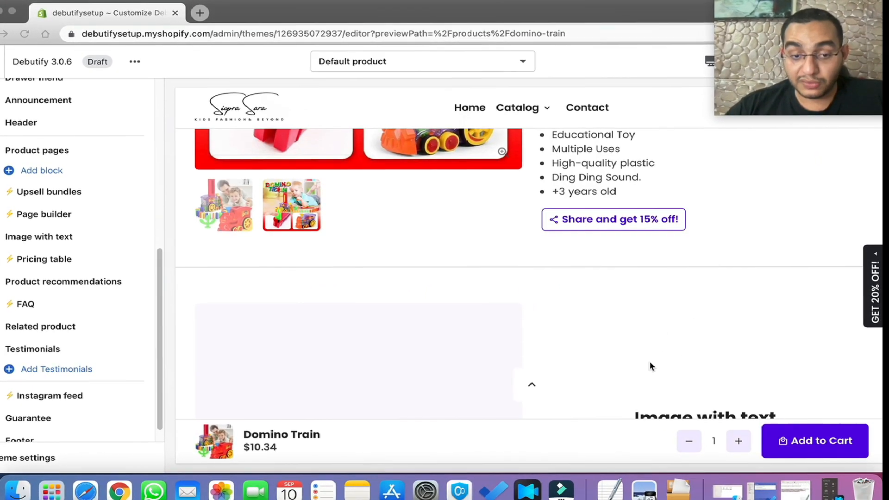
pyautogui.scroll(-7, 644, 345)
pyautogui.scroll(-10, 751, 365)
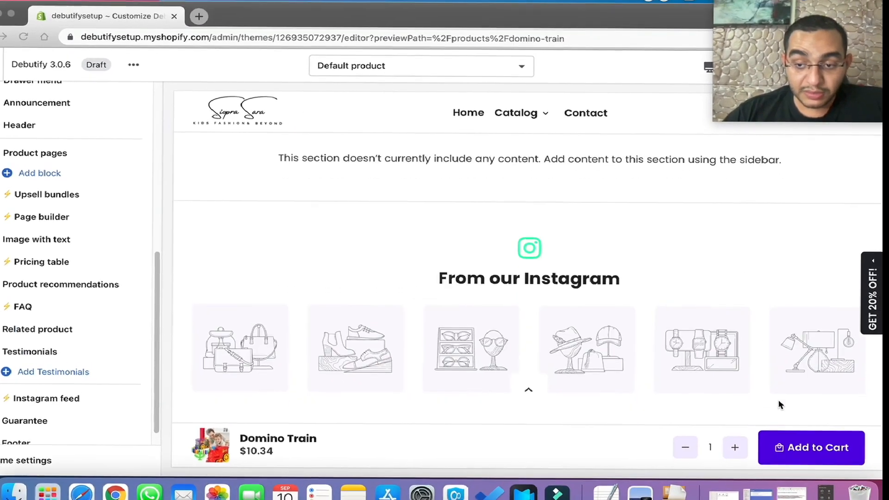
pyautogui.scroll(6, 706, 319)
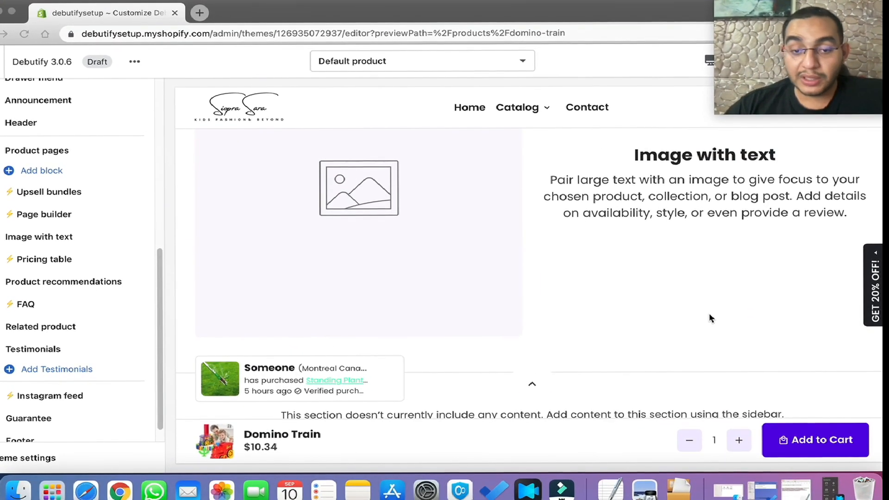
pyautogui.scroll(-1, 710, 318)
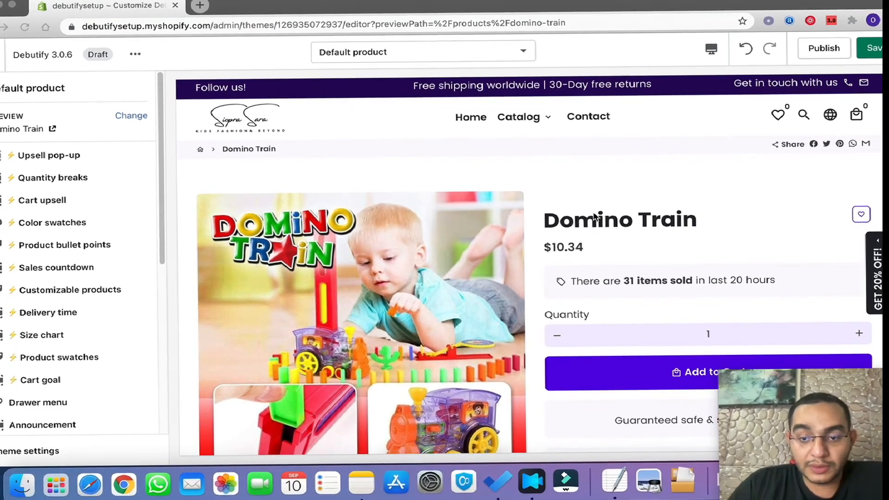
pyautogui.scroll(-5, 616, 248)
pyautogui.scroll(5, 732, 211)
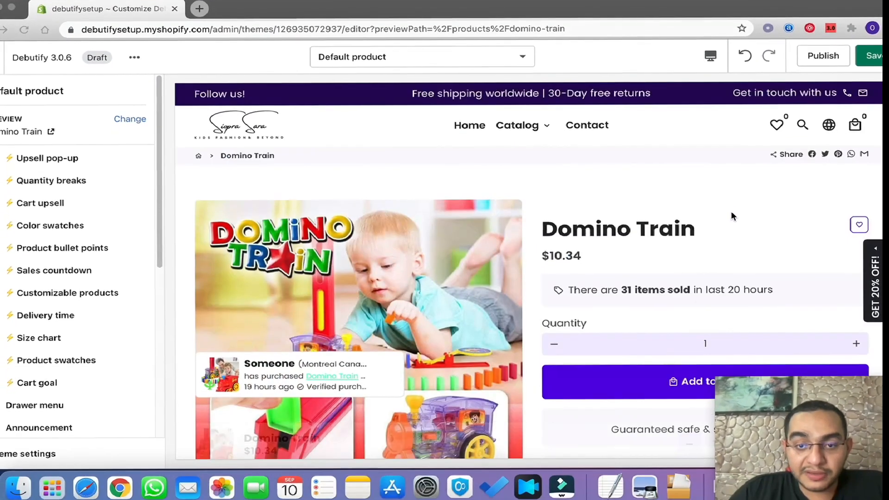
# Switch the theme editor from the Default product template to the Checkout page
pyautogui.click(495, 62)
pyautogui.scroll(-5, 425, 183)
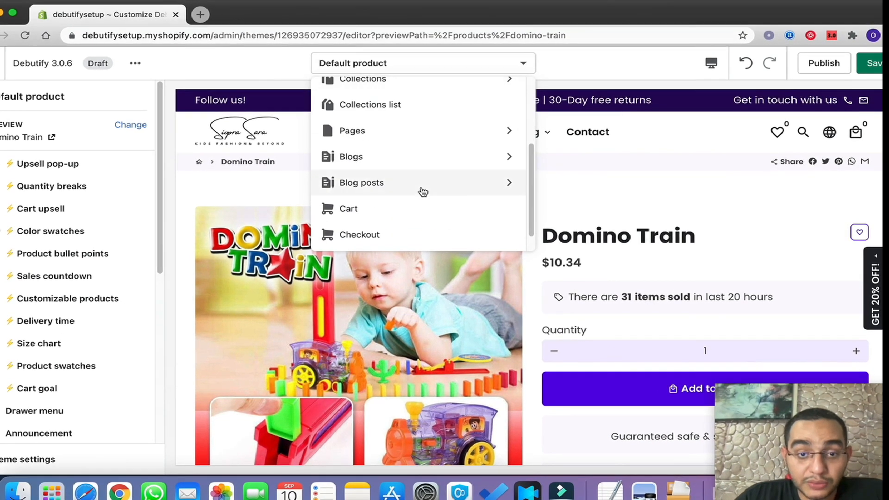
pyautogui.click(375, 236)
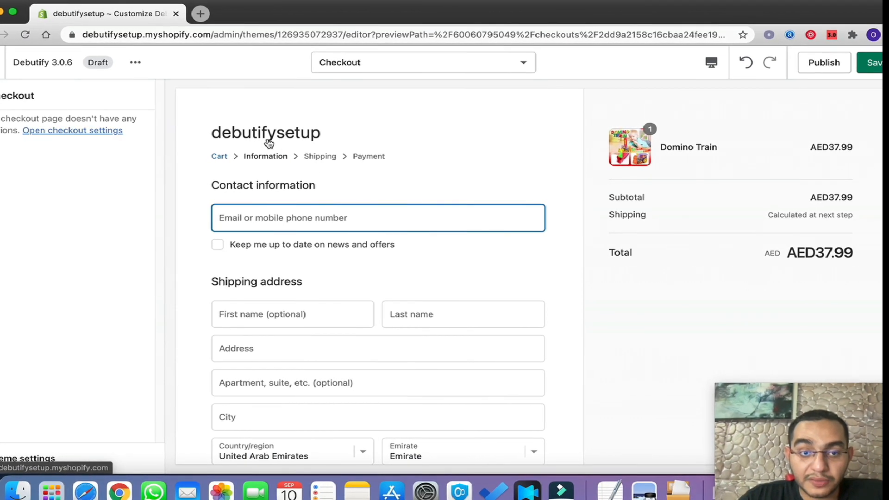
# Open the checkout settings from the Checkout page and bring up the Checkout group in the theme settings
pyautogui.click(72, 132)
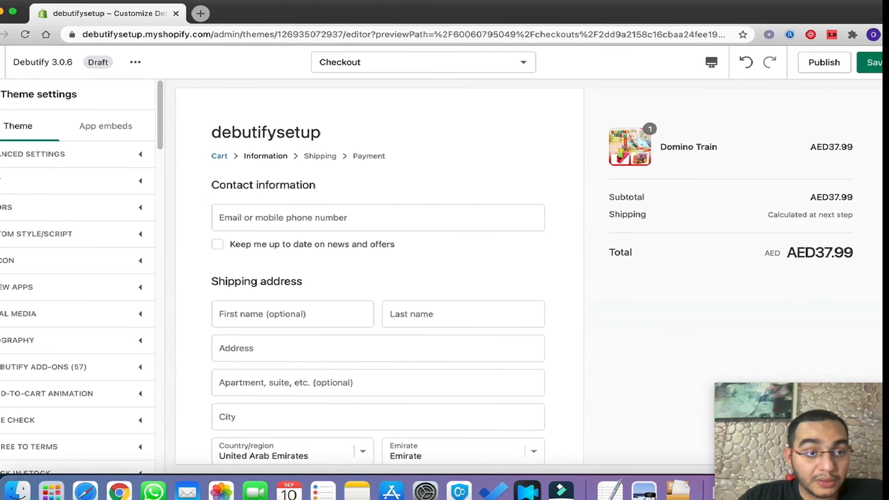
pyautogui.click(1, 94)
pyautogui.click(54, 135)
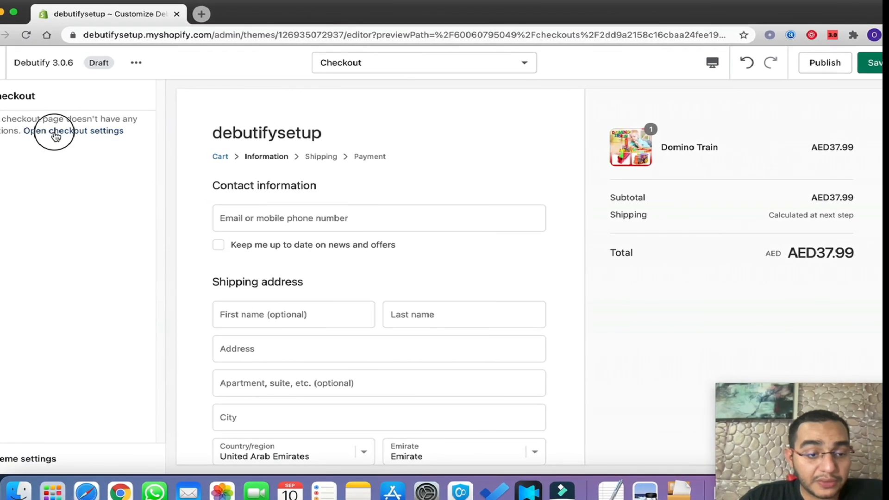
pyautogui.scroll(-15, 66, 207)
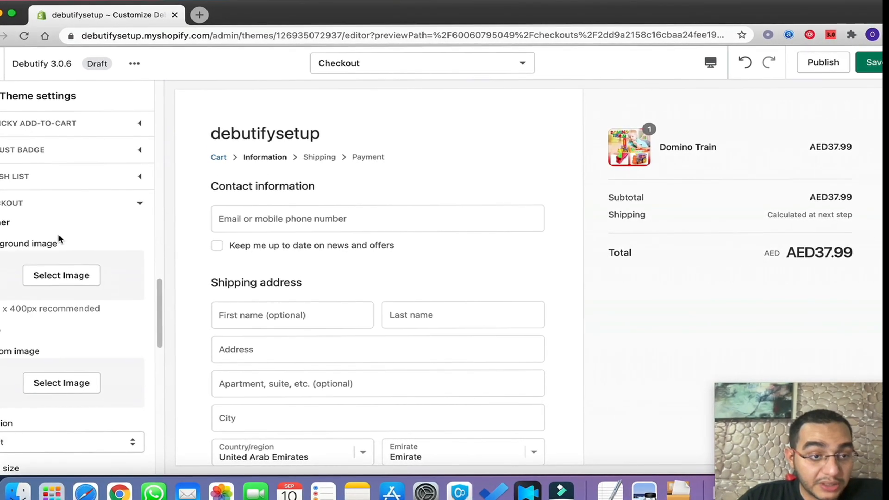
# Collapse and expand the Checkout settings group, and review its banner background image, custom image, position and size options
pyautogui.click(59, 213)
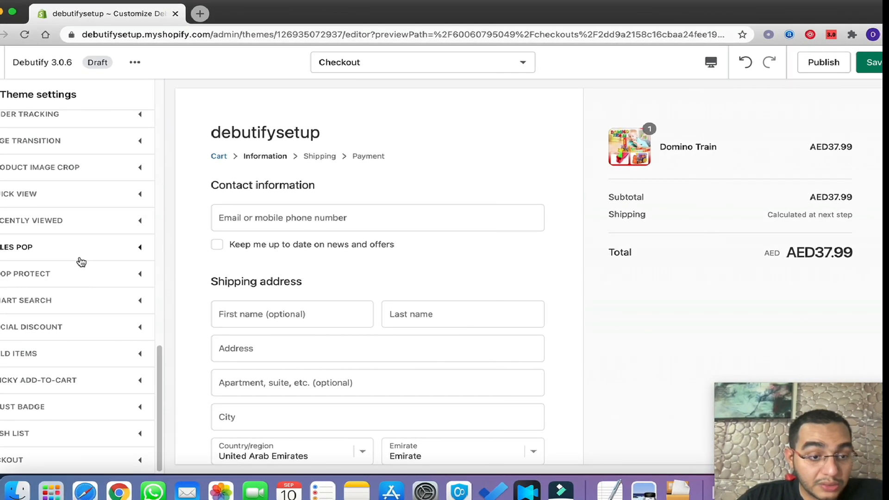
pyautogui.click(90, 460)
pyautogui.scroll(-5, 99, 357)
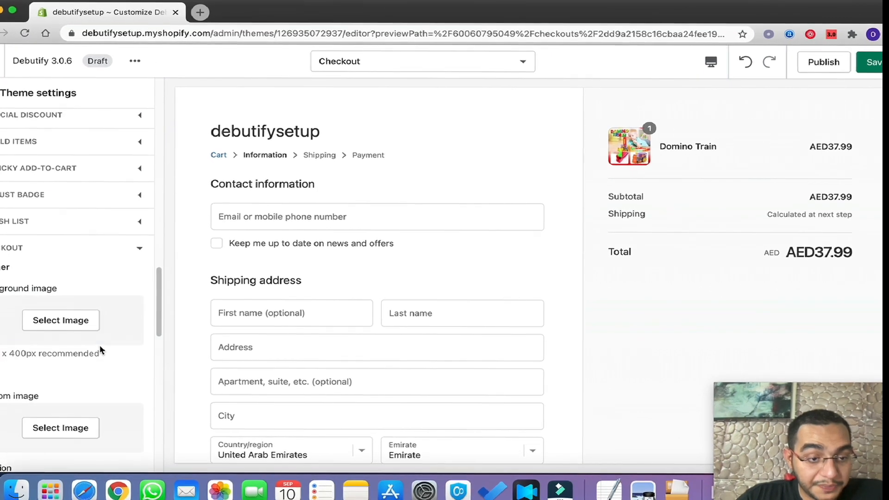
pyautogui.scroll(-4, 65, 356)
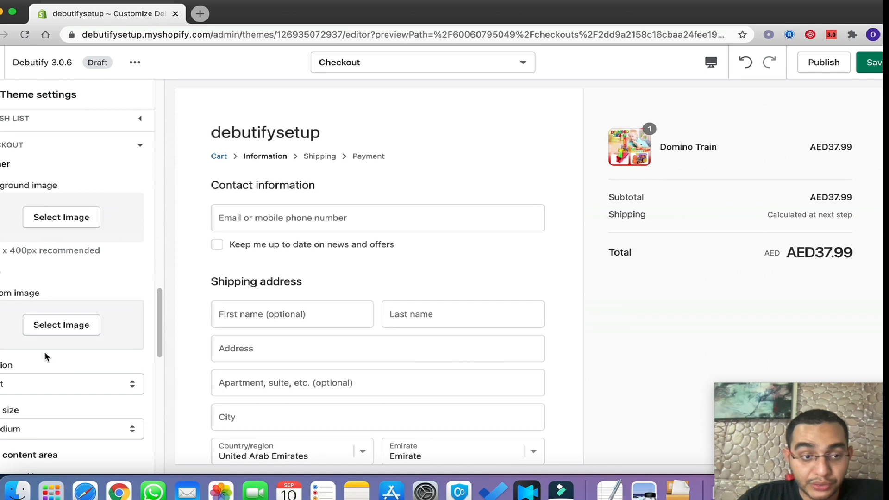
# Set the custom logo image of the checkout page to the Siopra Sara logo from the image library
pyautogui.click(56, 334)
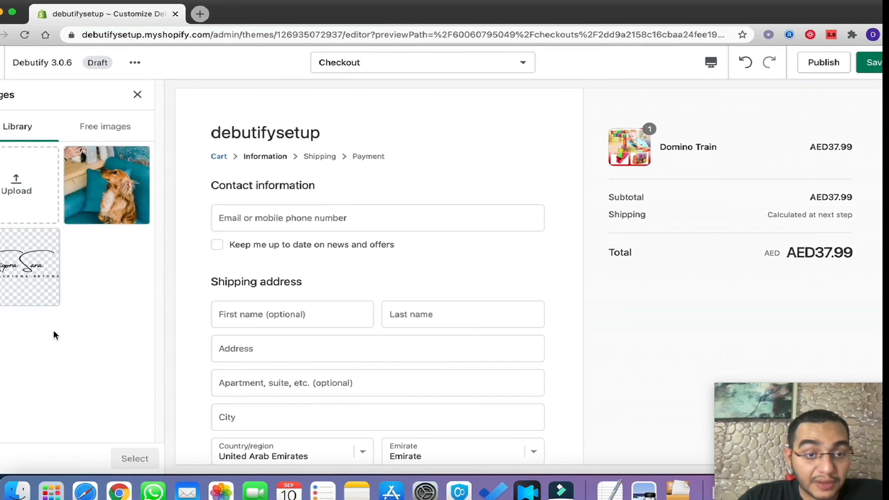
pyautogui.click(14, 296)
pyautogui.click(135, 458)
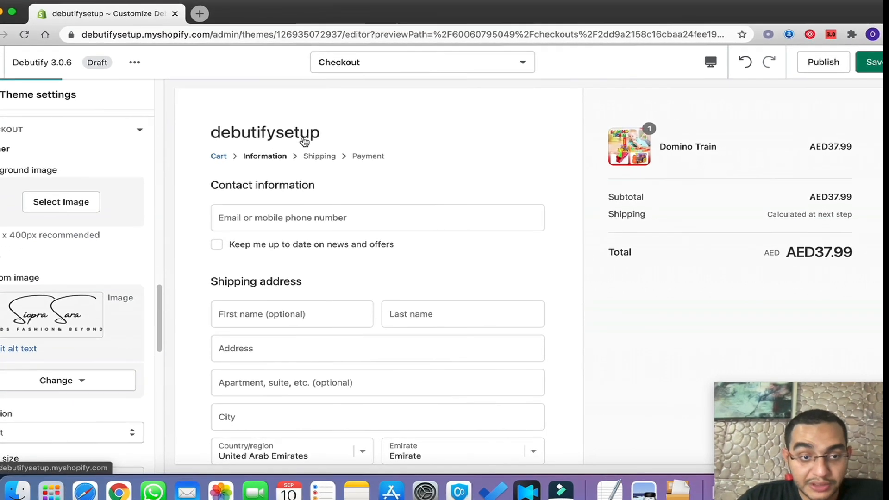
# Review the remaining checkout settings for content area, typography and colors, and check the logo and form in the checkout preview
pyautogui.scroll(-2, 317, 148)
pyautogui.scroll(-5, 103, 278)
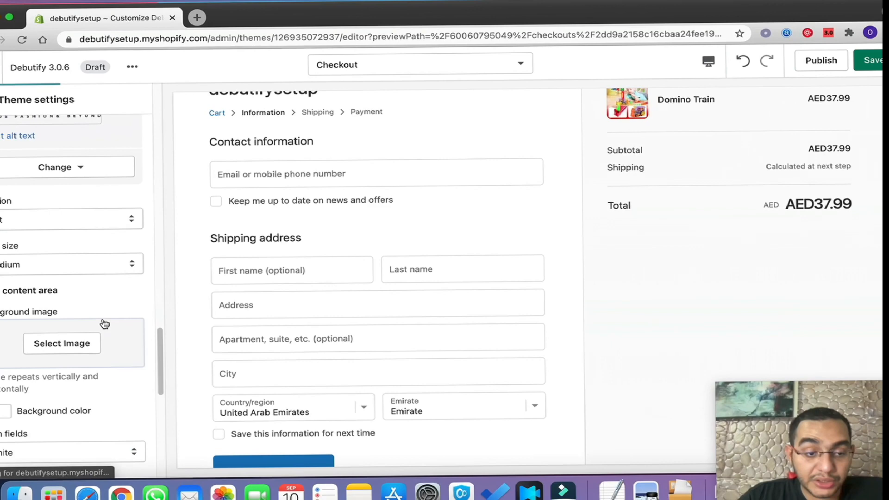
pyautogui.scroll(-2, 577, 259)
pyautogui.scroll(-5, 81, 370)
pyautogui.scroll(-5, 81, 370)
pyautogui.click(273, 398)
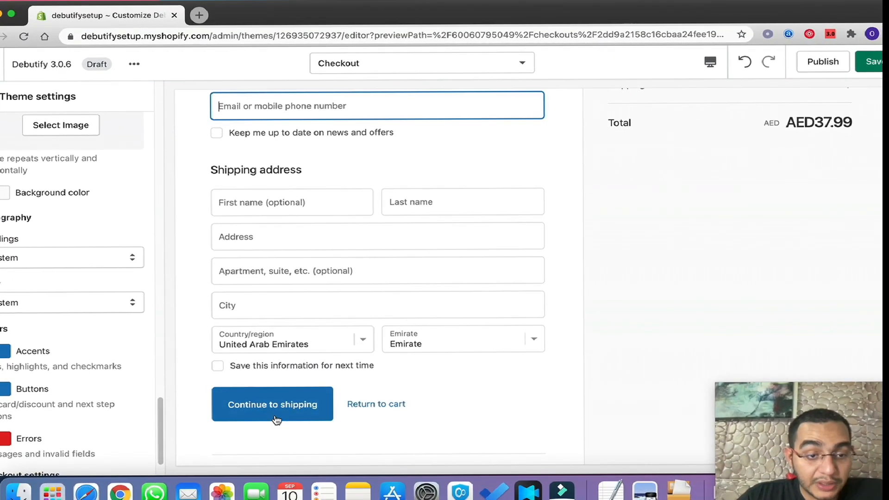
pyautogui.scroll(-1, 324, 394)
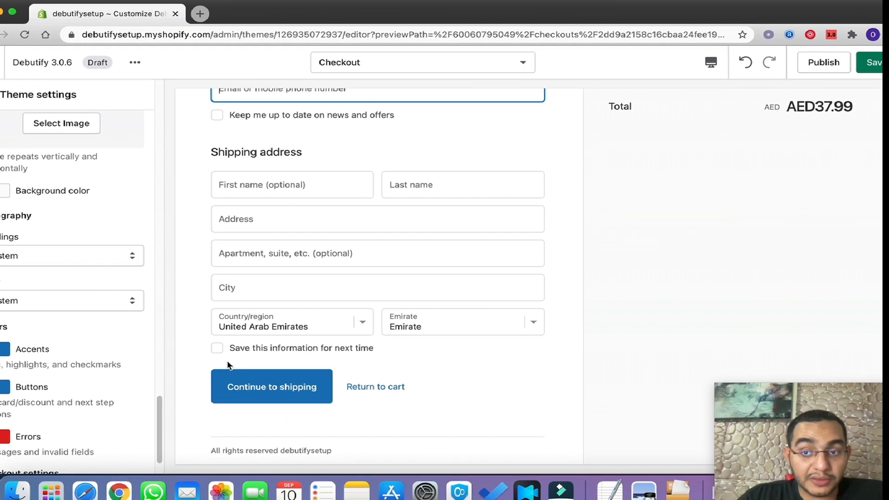
pyautogui.scroll(3, 447, 319)
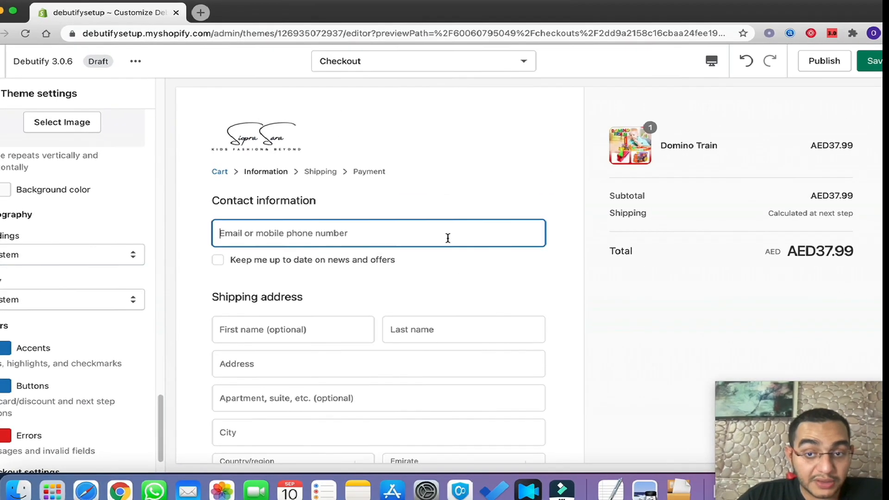
# Set both the Accents and Buttons colors of the checkout to the purple 5600E3 already used in the theme
pyautogui.scroll(-3, 442, 357)
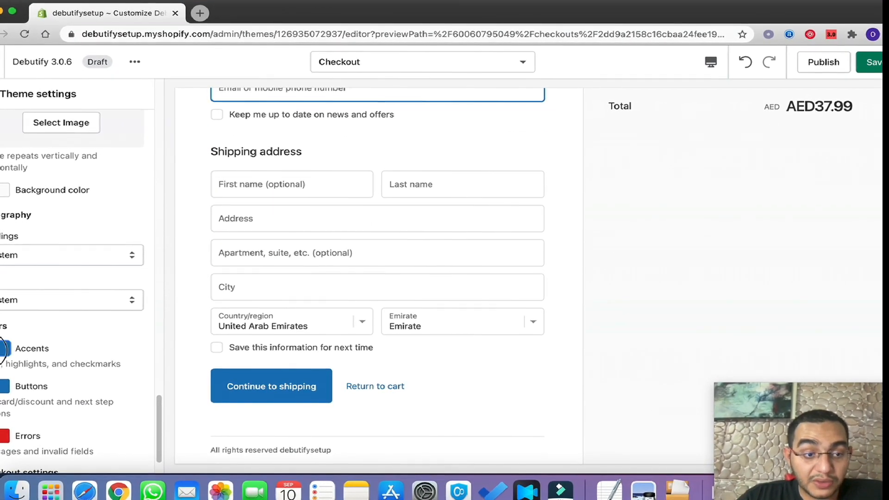
pyautogui.click(3, 348)
pyautogui.click(15, 324)
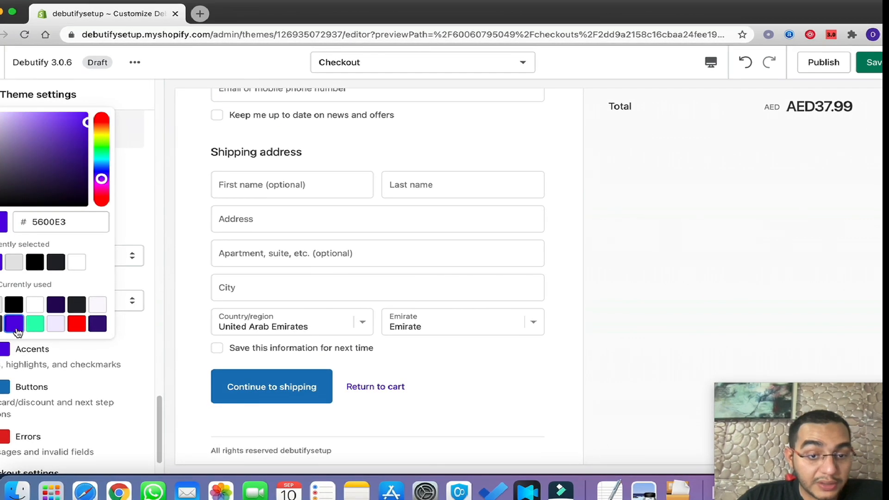
pyautogui.click(6, 386)
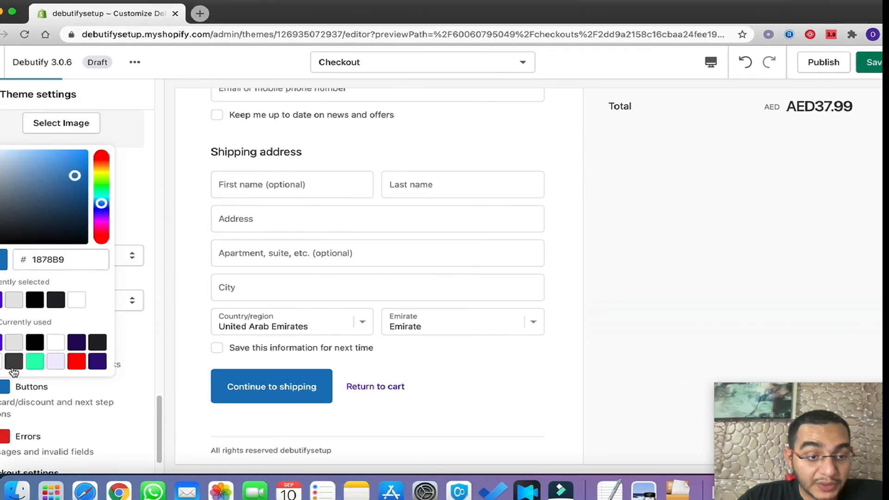
pyautogui.click(1, 342)
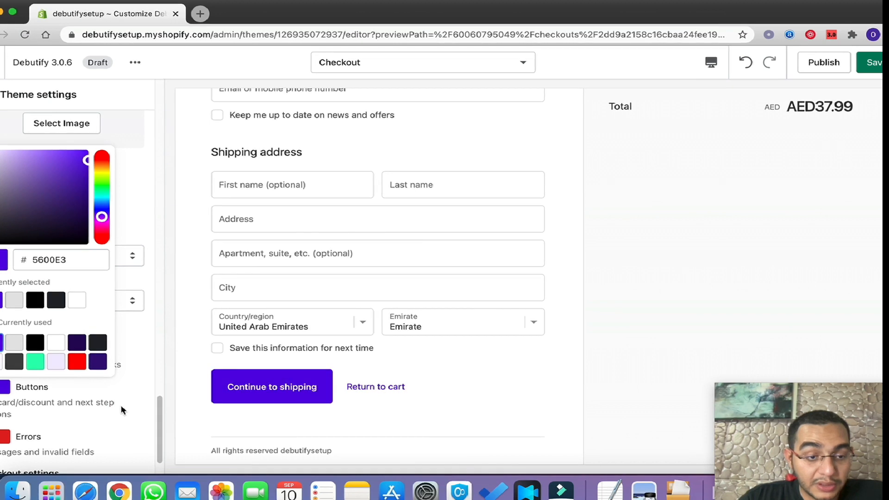
pyautogui.click(181, 372)
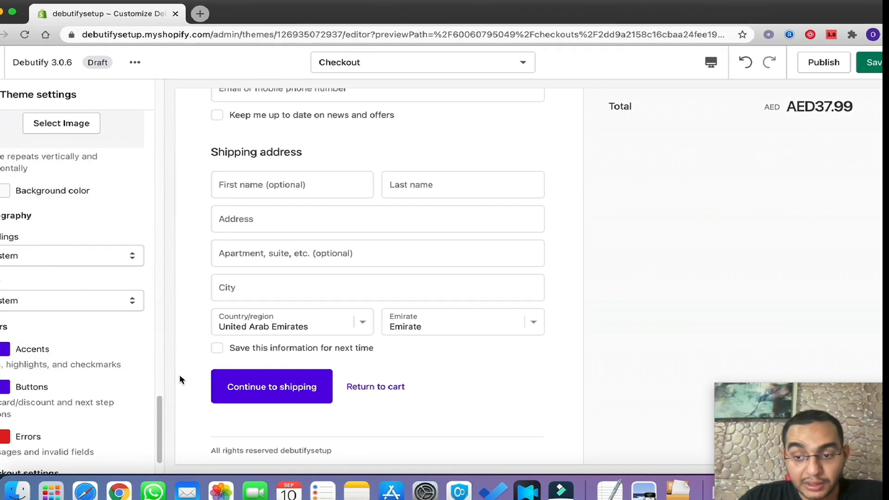
# Save the theme changes and publish Debutify 3.0.6 in place of the current Dawn theme
pyautogui.moveTo(156, 406); pyautogui.dragTo(157, 460)
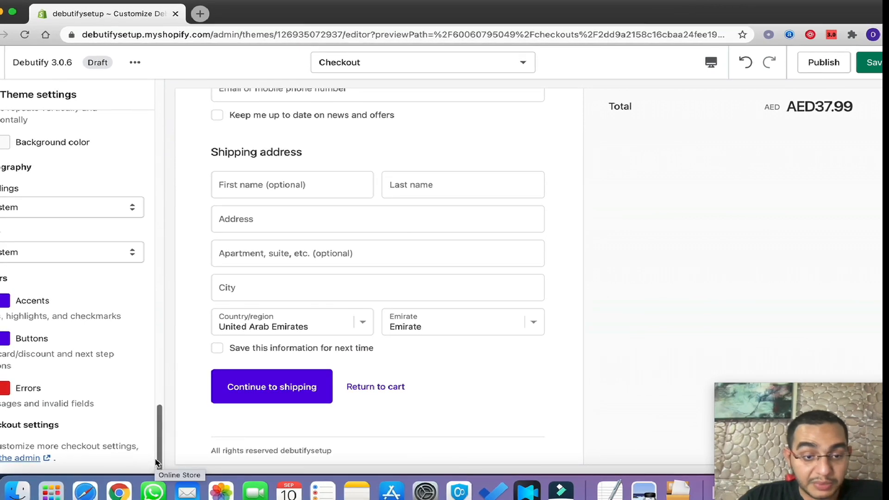
pyautogui.moveTo(156, 428); pyautogui.dragTo(165, 83)
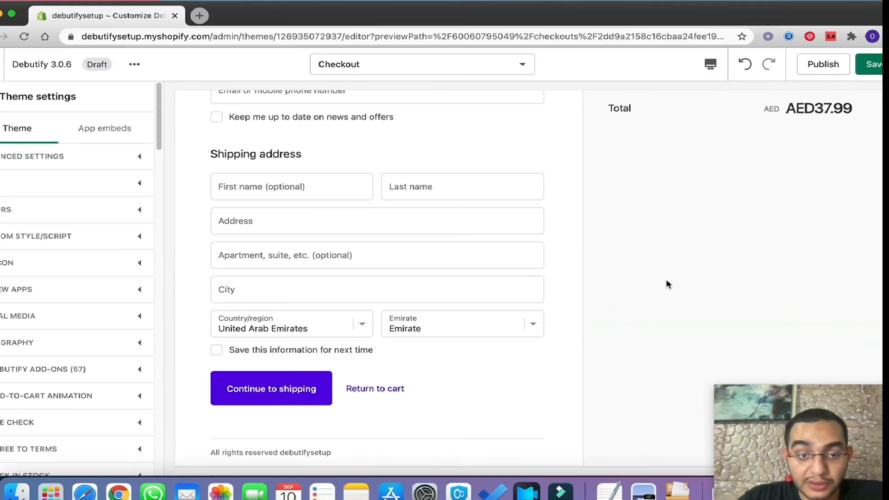
pyautogui.scroll(3, 691, 248)
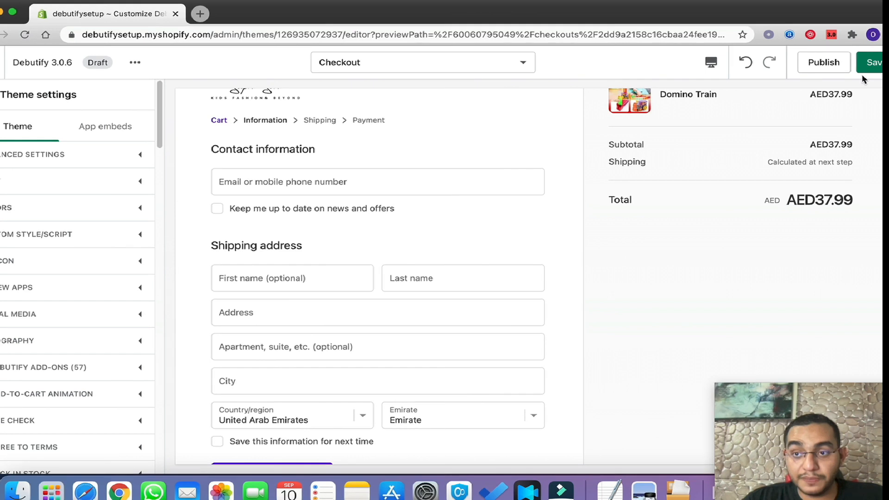
pyautogui.click(875, 64)
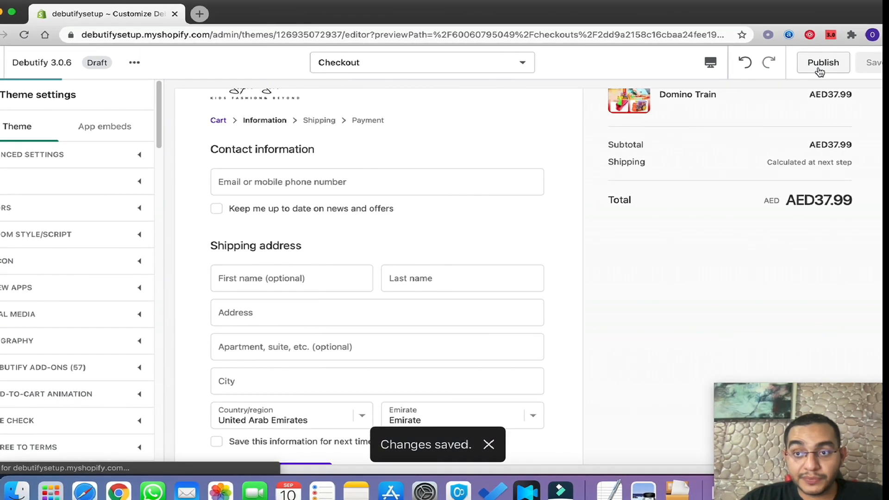
pyautogui.click(822, 63)
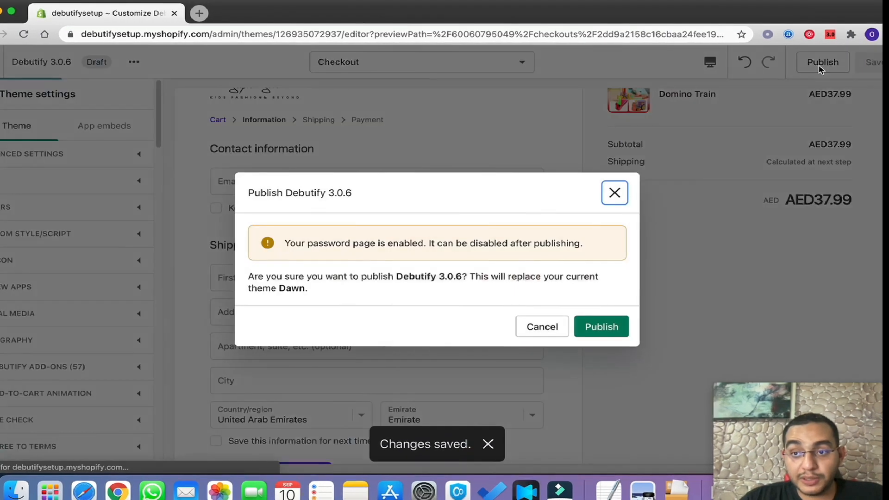
pyautogui.click(603, 327)
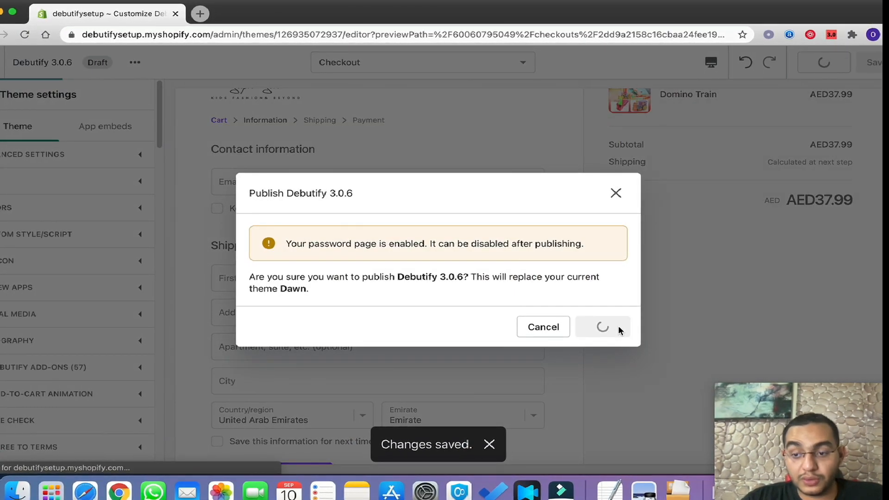